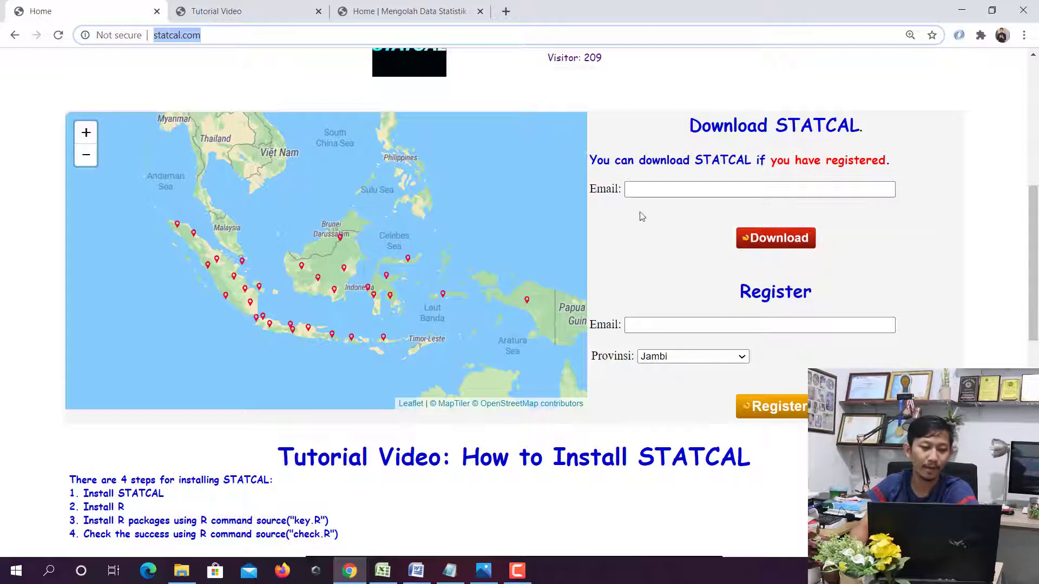
Glance at the STATCAL tutorial video page, then return to the beginning of the statcal.com home page.
left_click(289, 7)
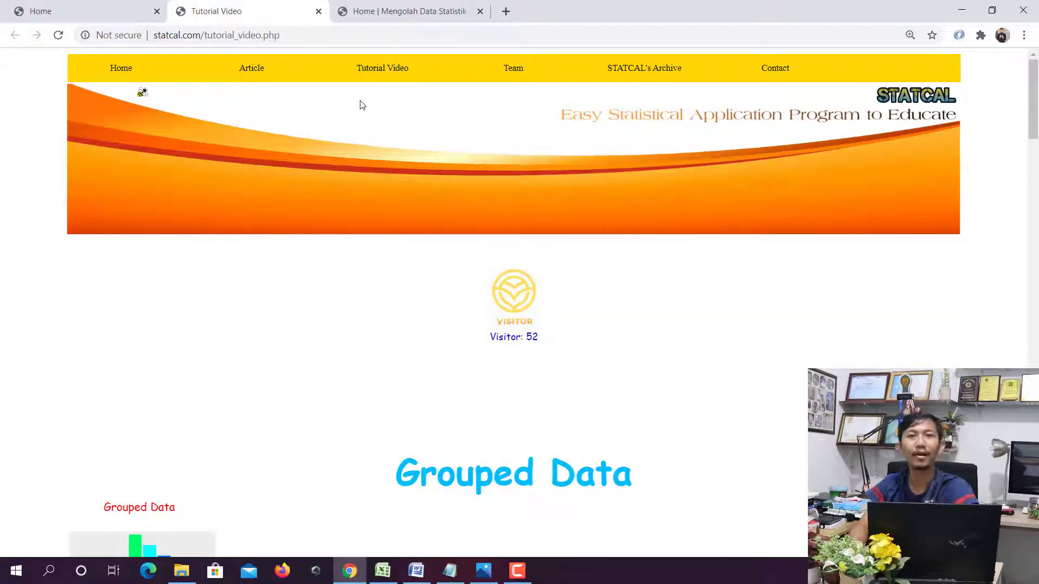
scroll(380, 121, "down", 5)
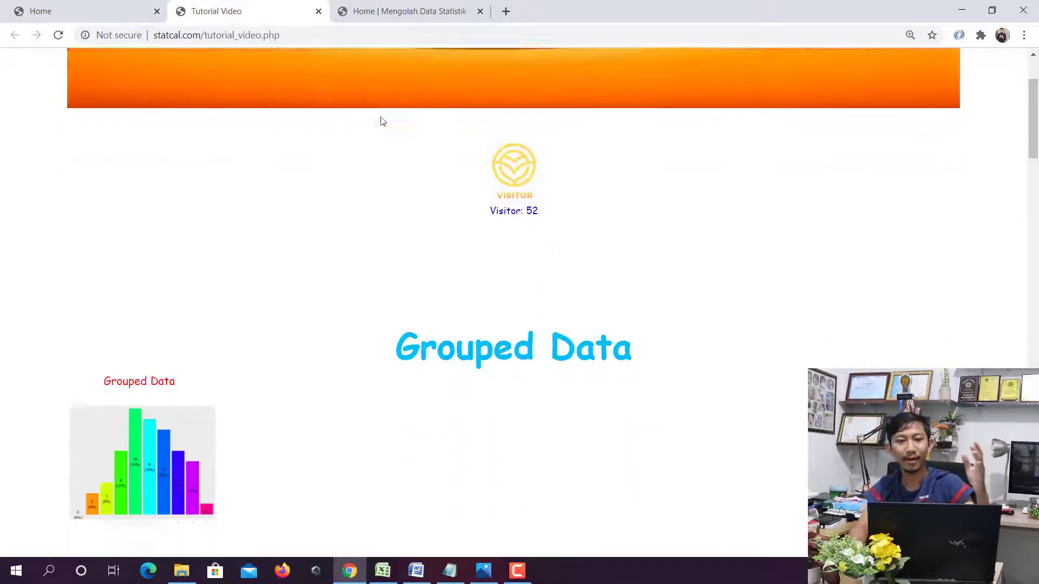
scroll(422, 137, "up", 4)
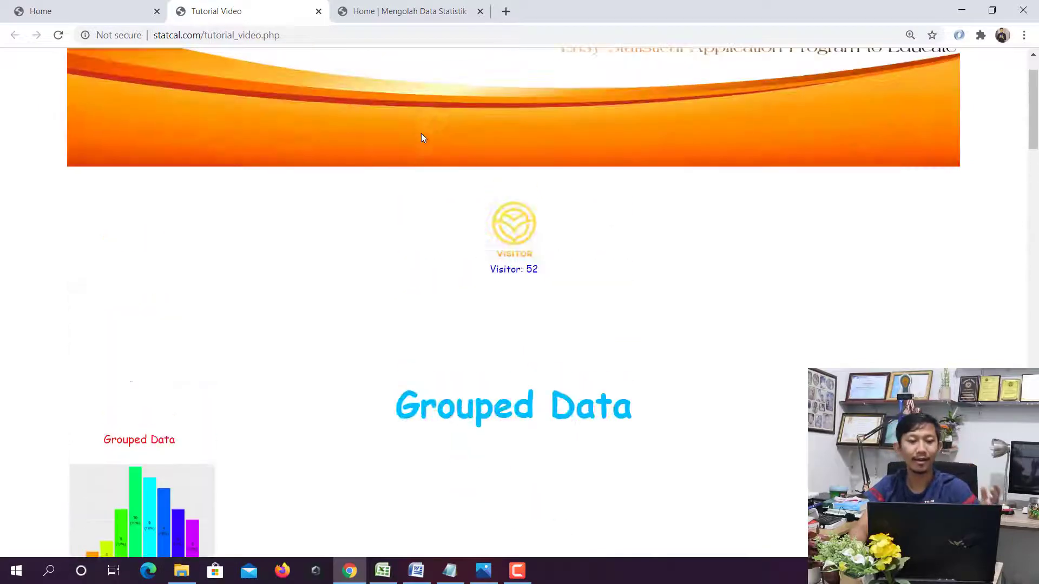
left_click(102, 8)
scroll(364, 150, "up", 3)
scroll(473, 95, "up", 8)
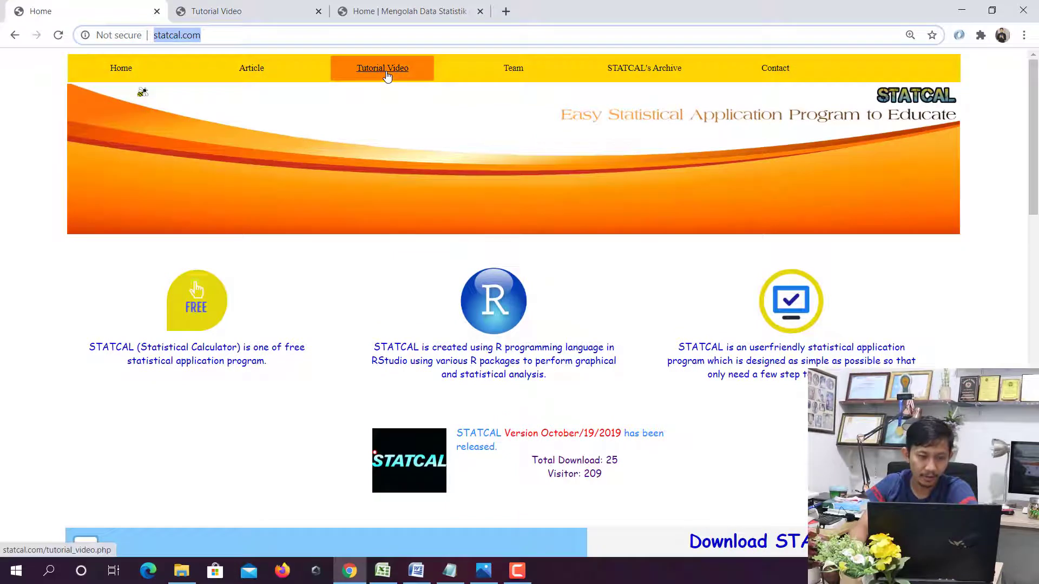
Open the tutorial video page of statcal.com and look through its topics from Grouped Data to Random Number.
left_click(387, 76)
scroll(442, 194, "down", 3)
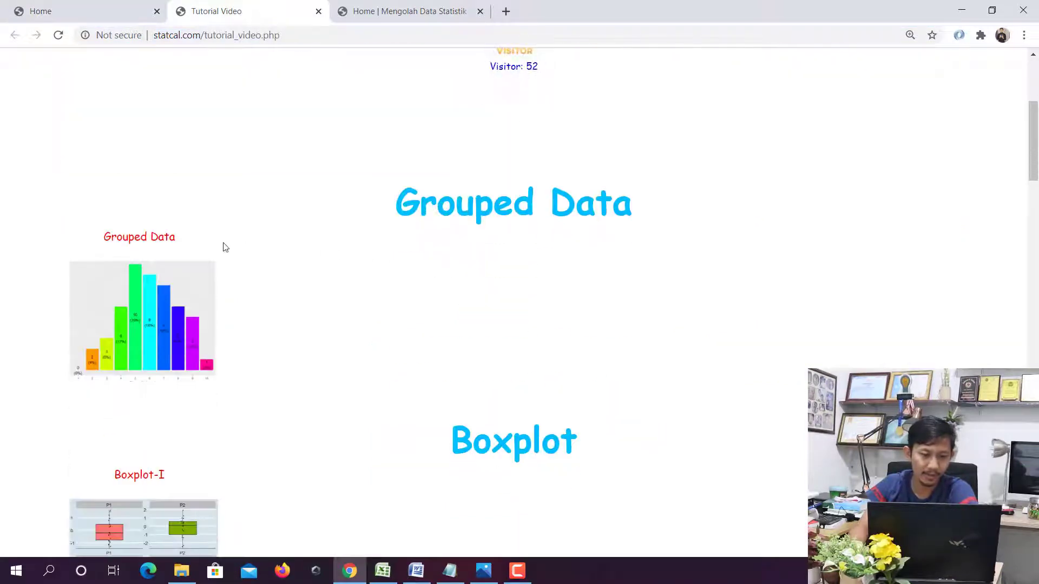
scroll(216, 260, "down", 3)
scroll(482, 241, "down", 10)
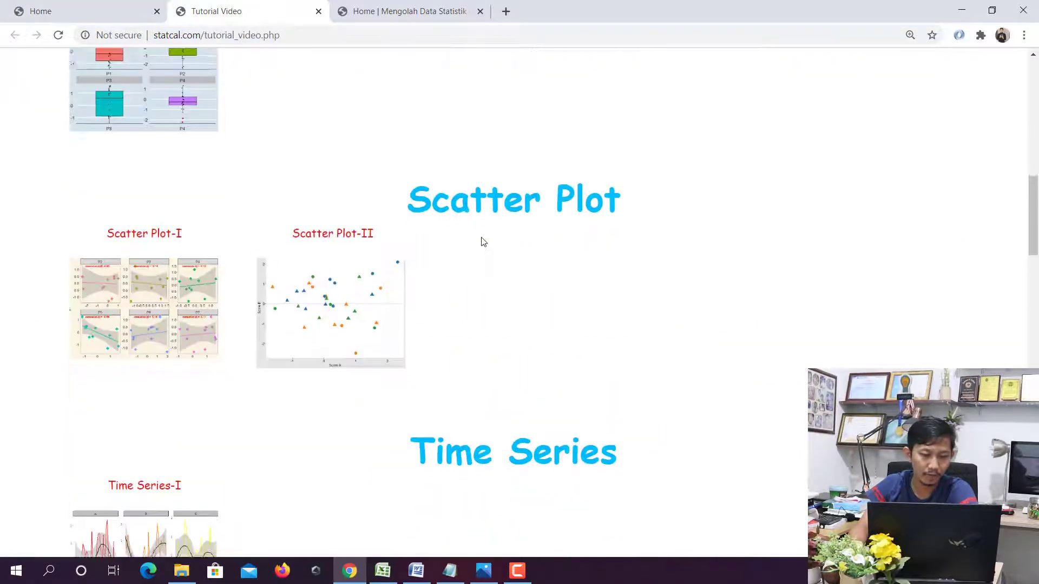
scroll(176, 194, "down", 5)
scroll(176, 195, "down", 20)
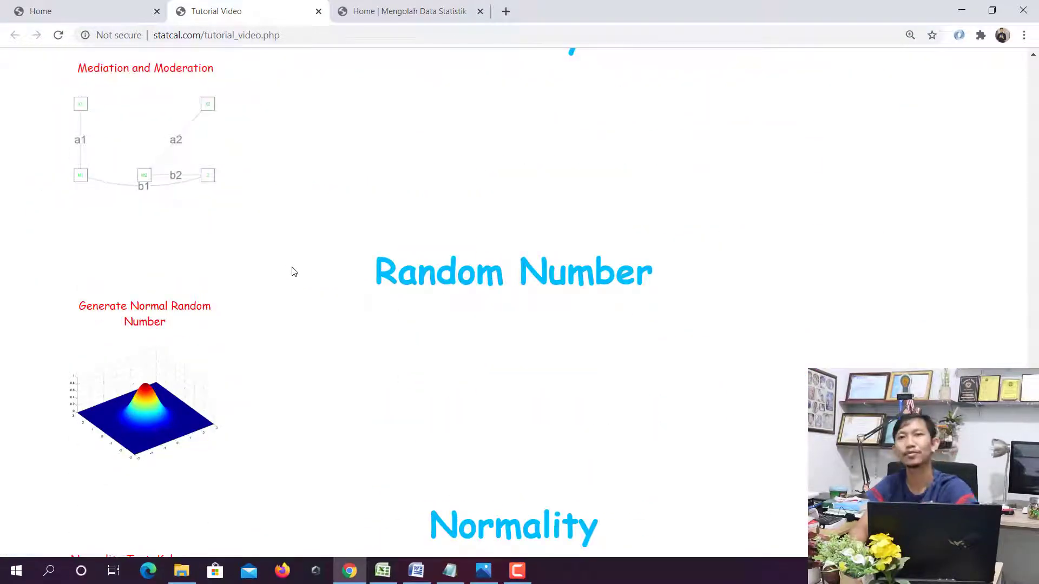
Look through the statkomat.com home page, covering its address, the free book downloads and the tutorial lists by statistical topic.
left_click(418, 11)
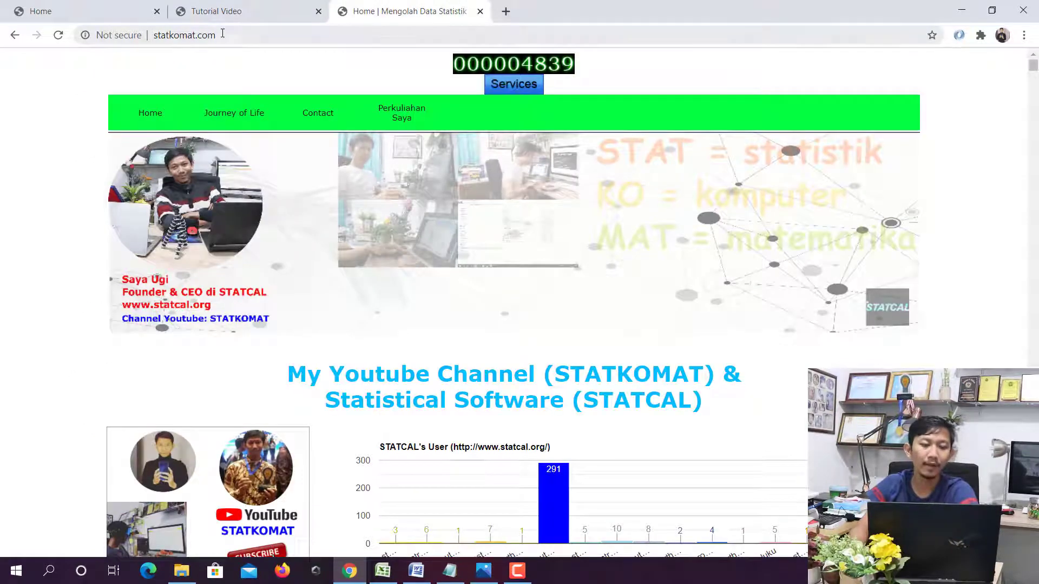
left_click_drag(216, 35, 152, 34)
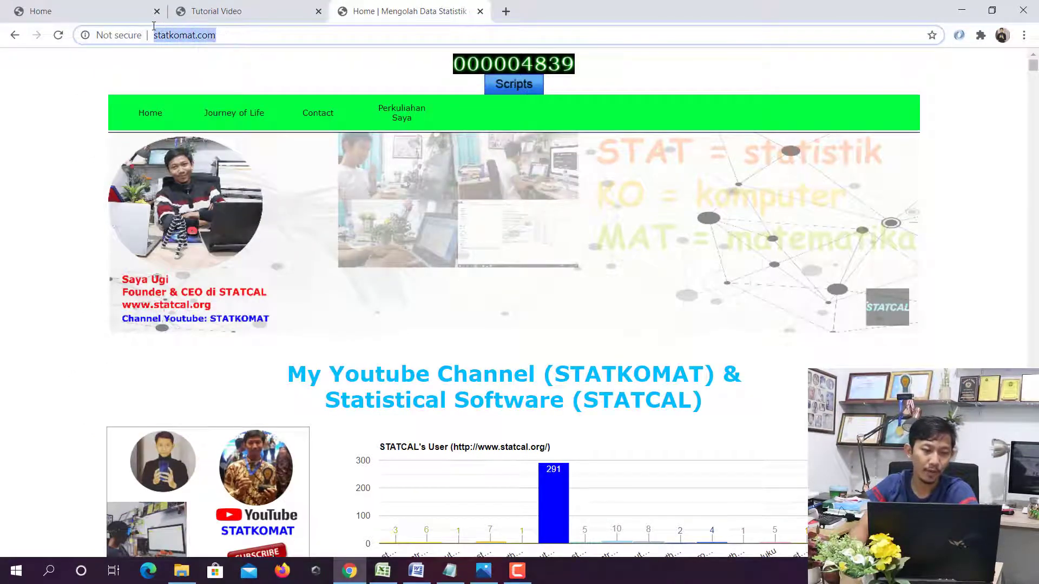
mouse_move(1035, 68)
left_mouse_down()
mouse_move(1035, 153)
mouse_move(1033, 66)
left_mouse_up()
scroll(227, 247, "down", 11)
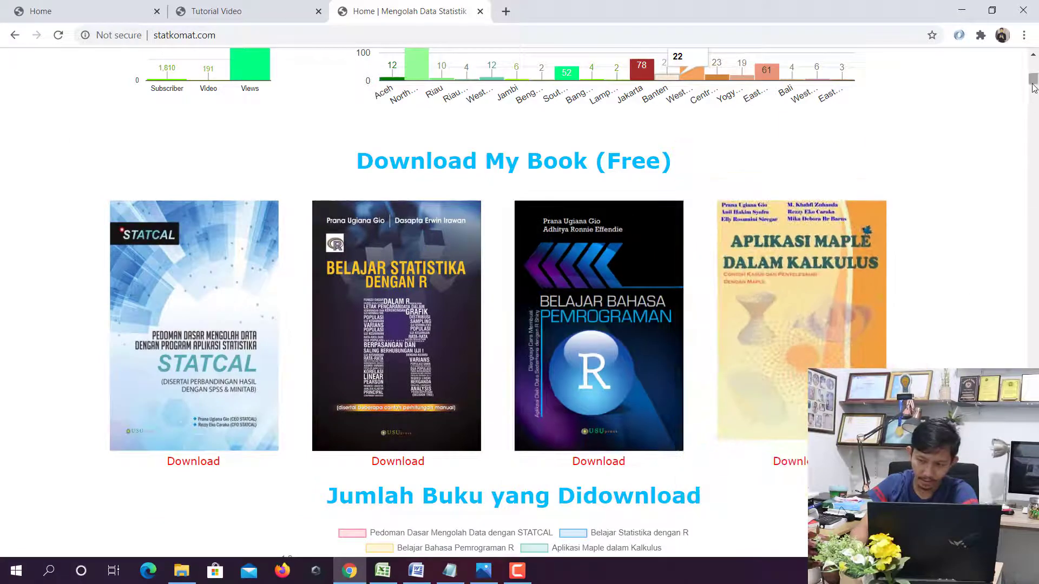
left_click_drag(1034, 81, 1032, 389)
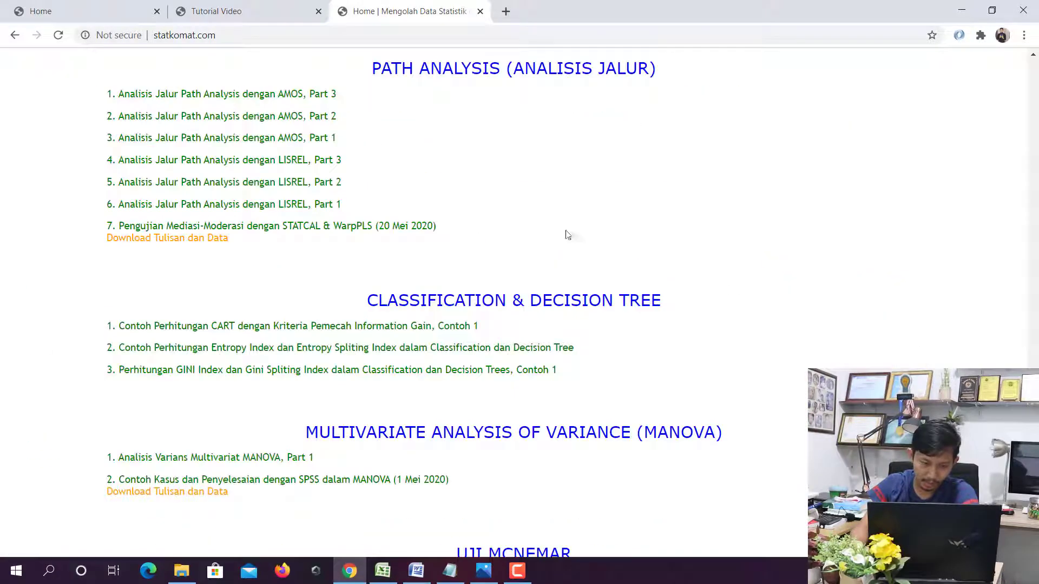
scroll(295, 200, "down", 4)
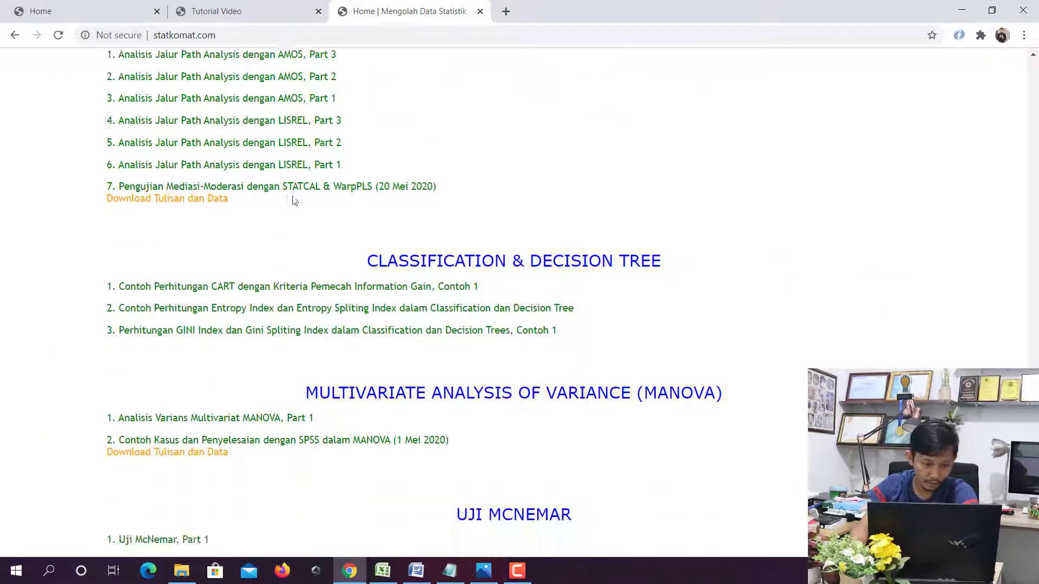
scroll(297, 202, "down", 10)
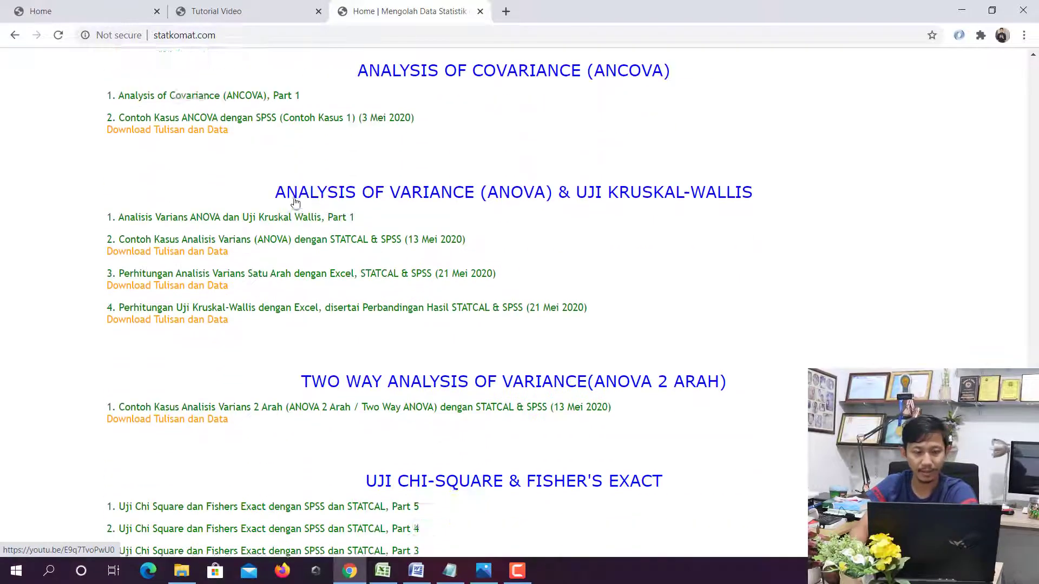
scroll(295, 203, "down", 10)
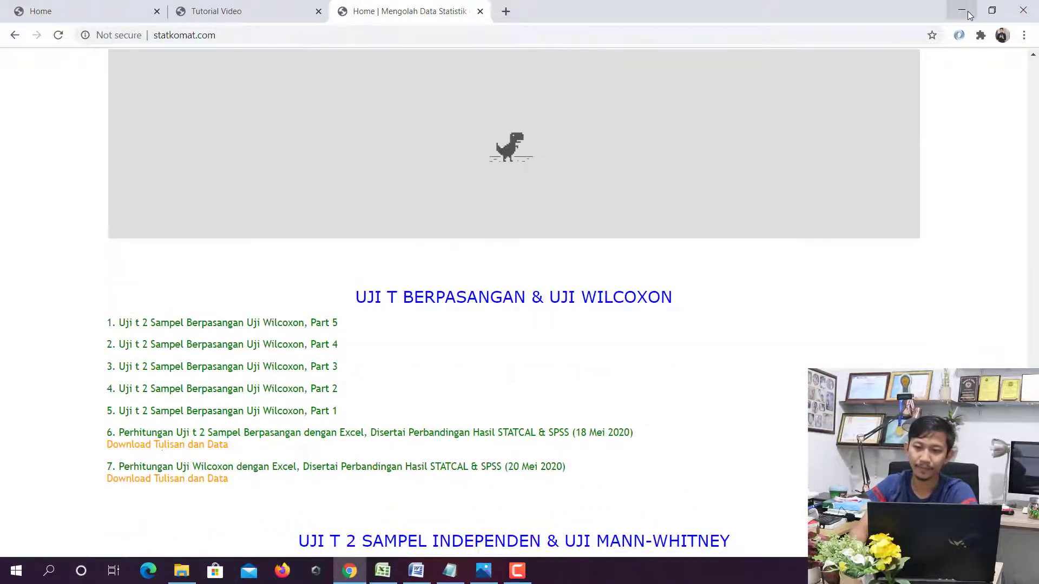
Switch to the Word document regresi and review its list of regression outputs and tests, from R-Square to outlier detection.
left_click(961, 10)
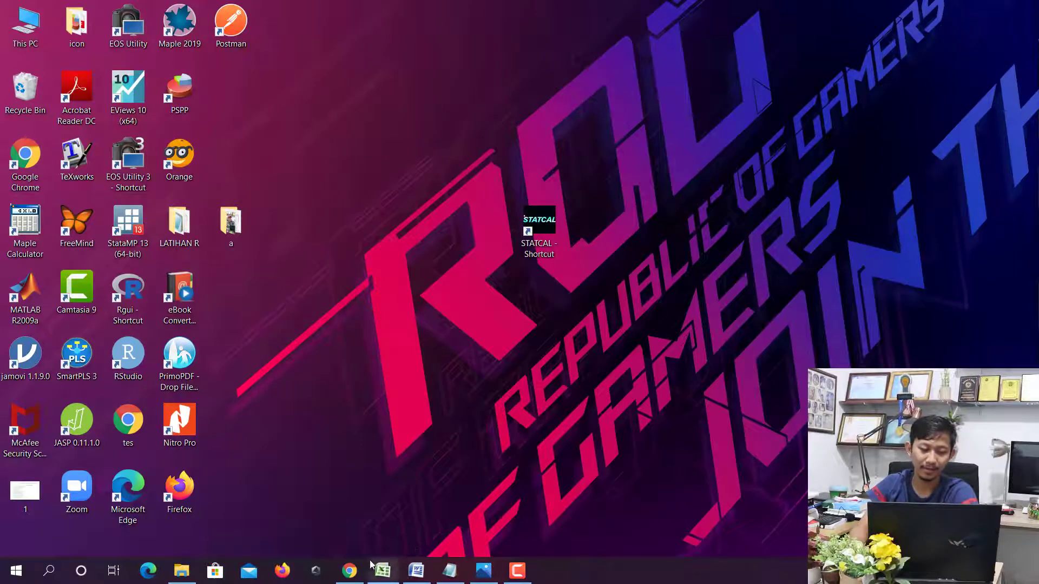
left_click(351, 570)
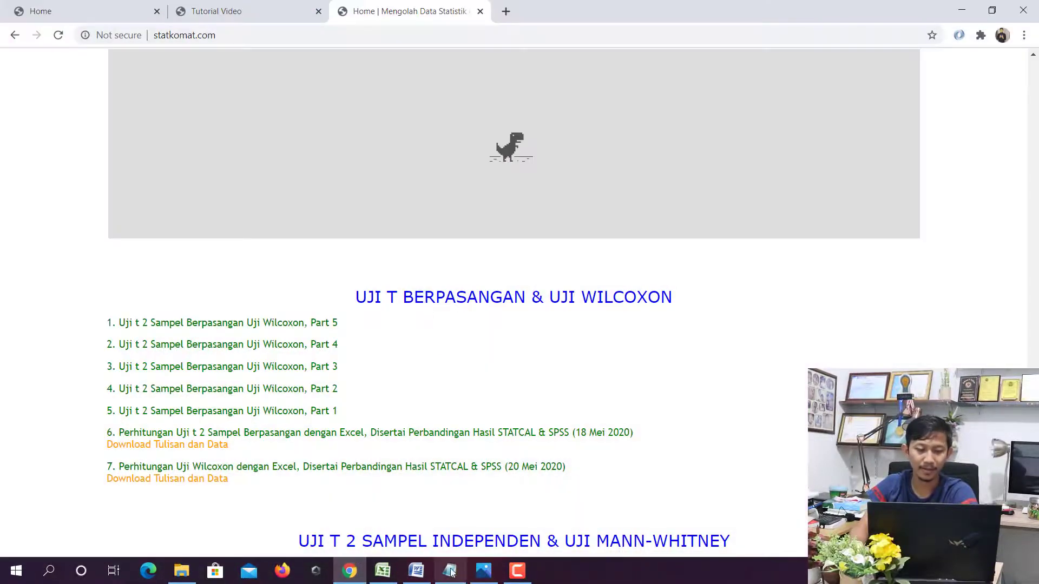
left_click(417, 571)
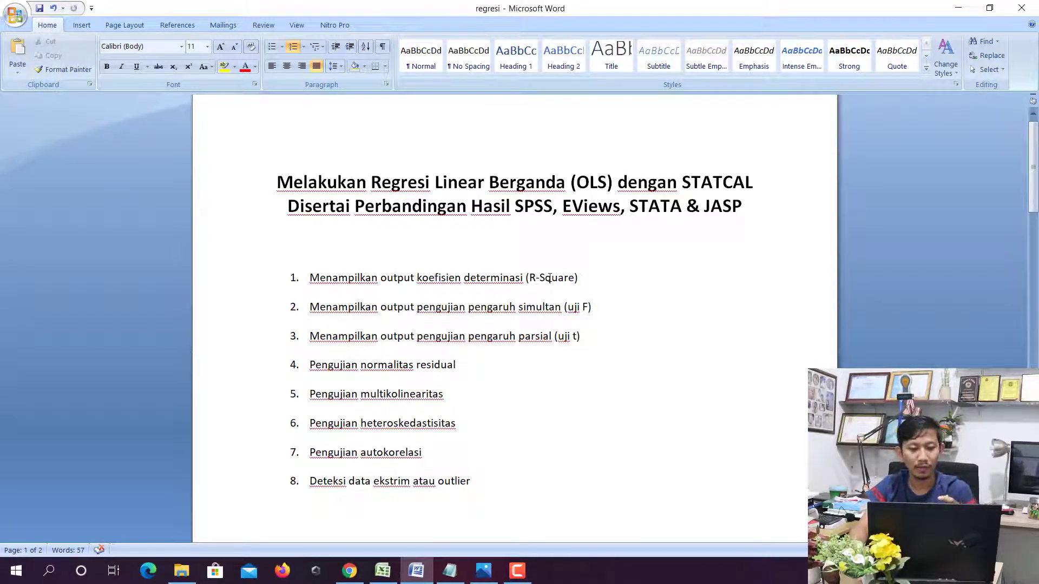
left_click_drag(574, 278, 418, 279)
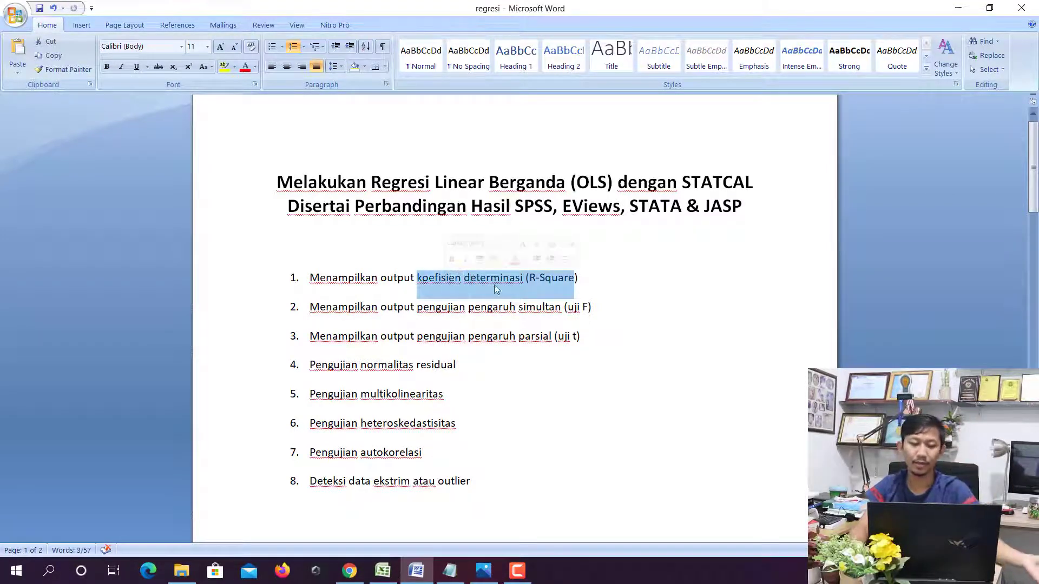
left_click_drag(582, 307, 418, 311)
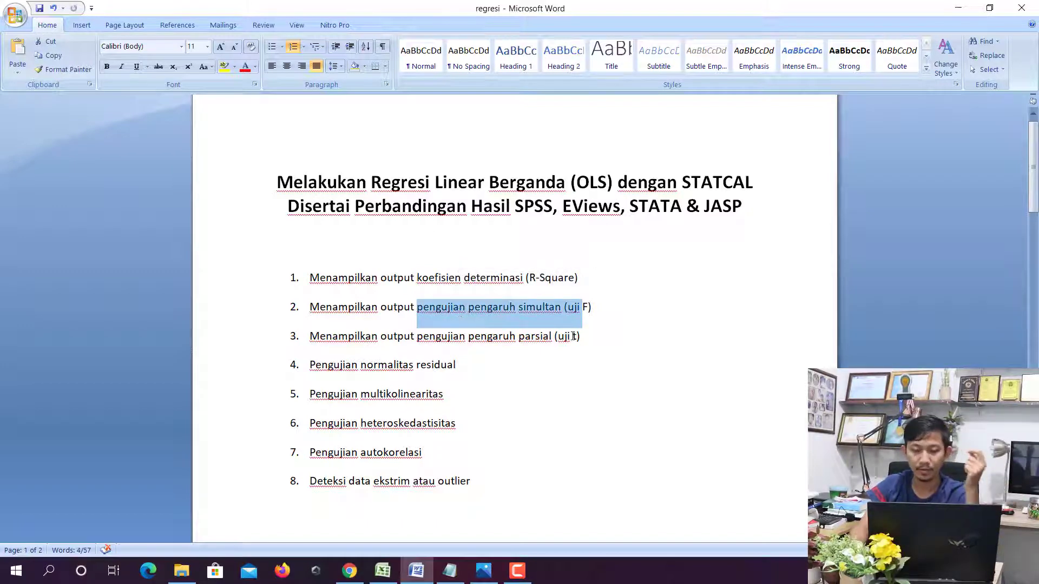
left_click_drag(573, 336, 469, 337)
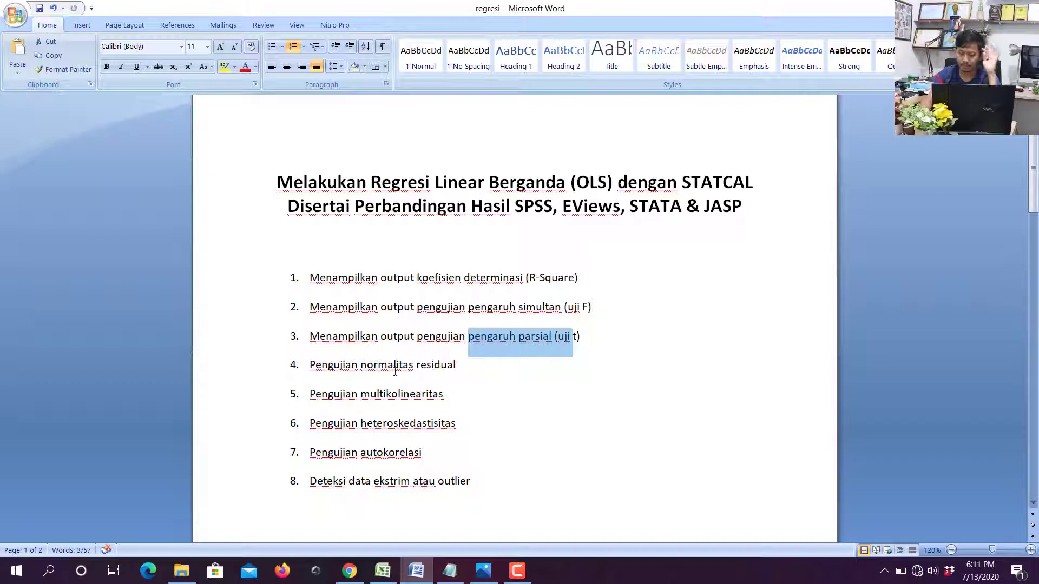
left_click_drag(420, 367, 380, 403)
left_click(387, 424)
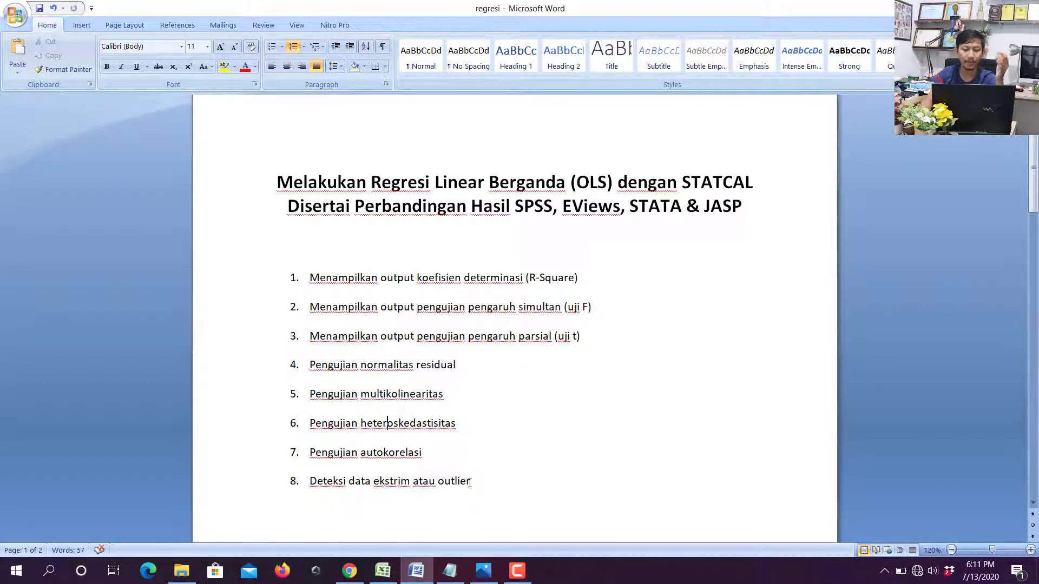
left_click_drag(470, 483, 388, 481)
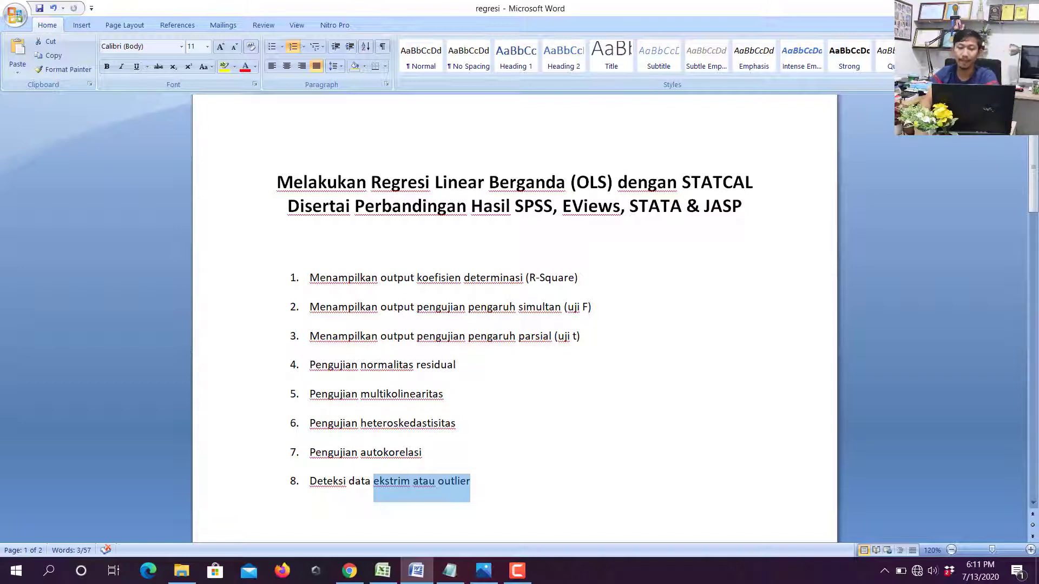
Switch to the Excel workbook Data and examine the Y, X1 and X2 values with their headers in A1:C13.
left_click(961, 8)
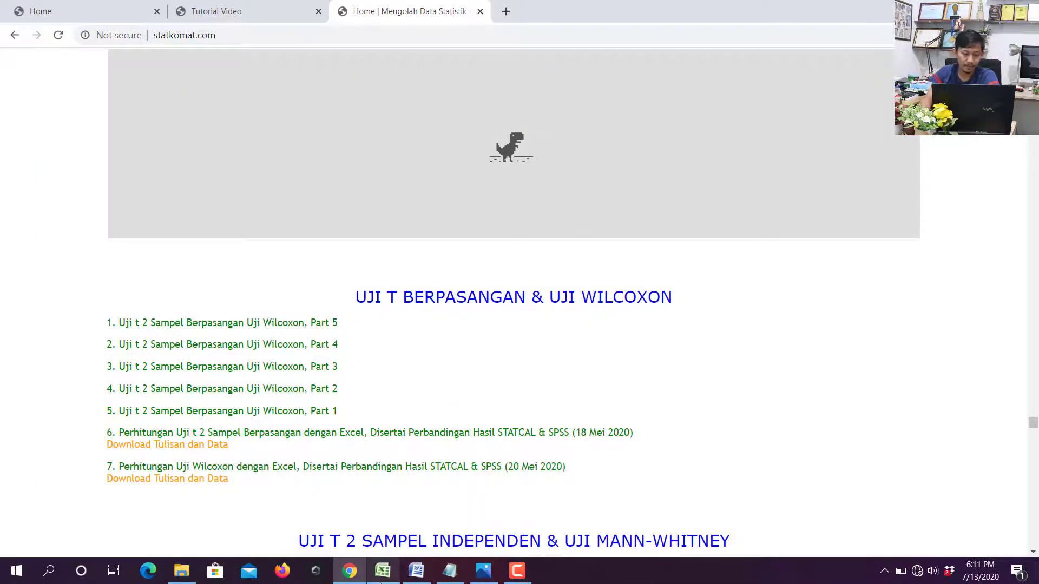
left_click(384, 577)
left_click(239, 214)
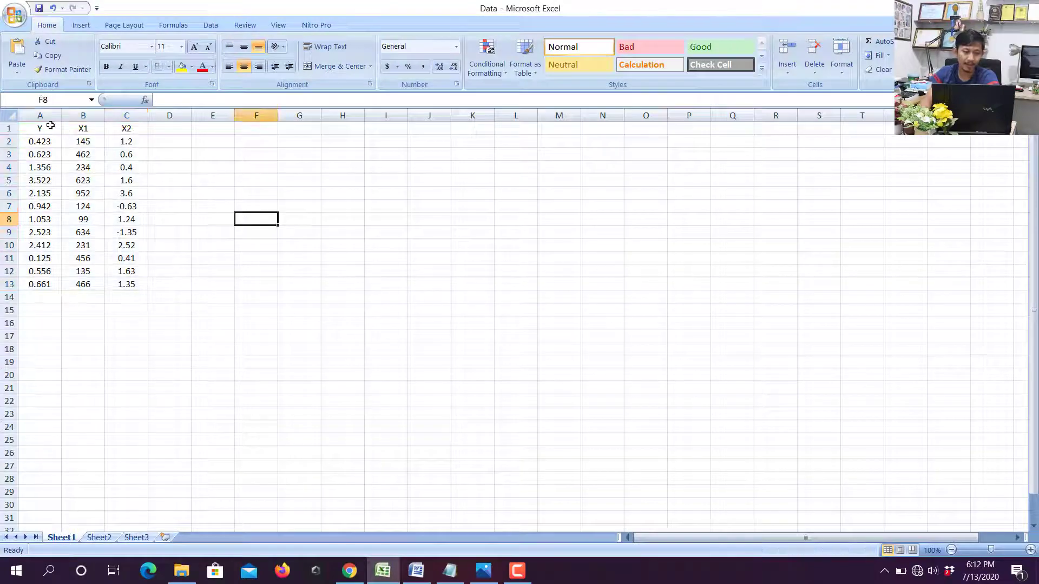
left_click_drag(43, 128, 131, 283)
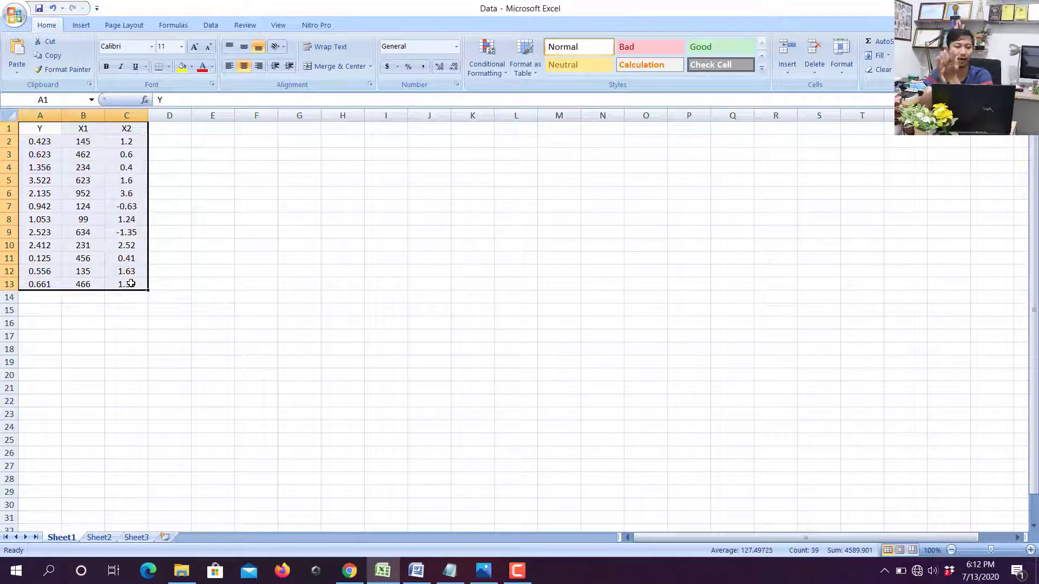
left_click(116, 245)
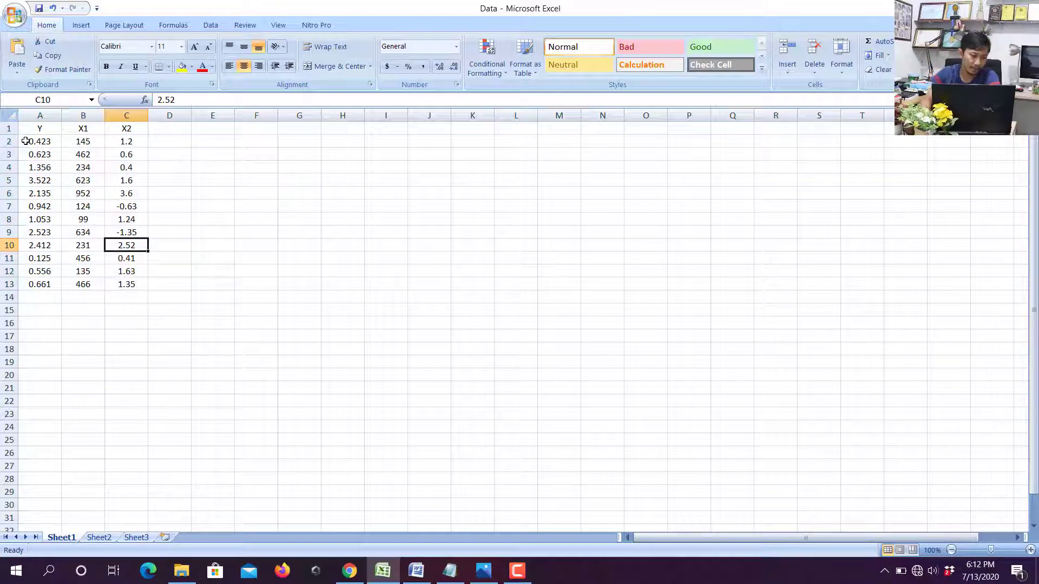
left_click_drag(25, 141, 111, 283)
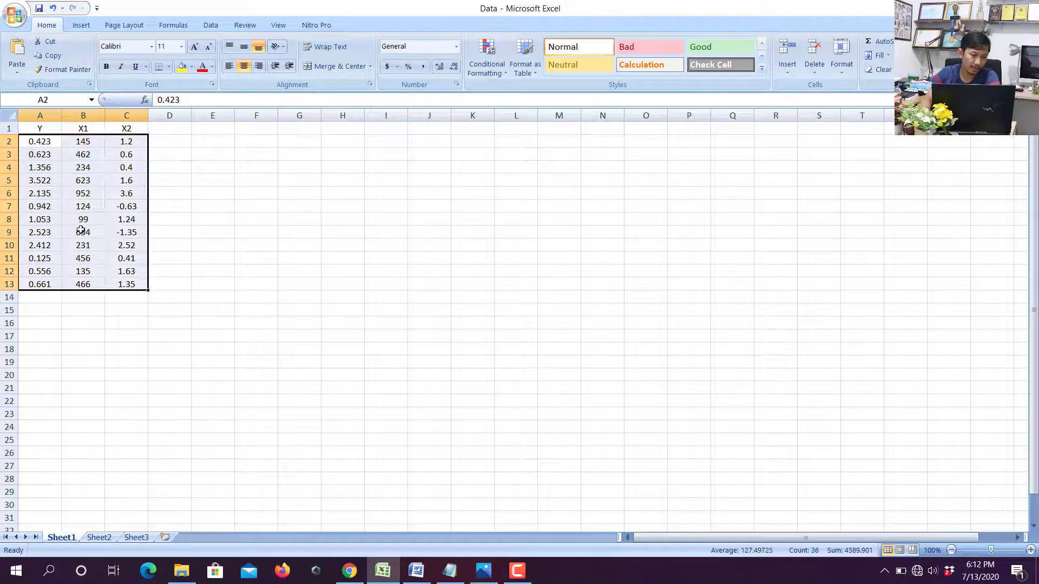
left_click(99, 192)
left_click_drag(35, 144, 126, 284)
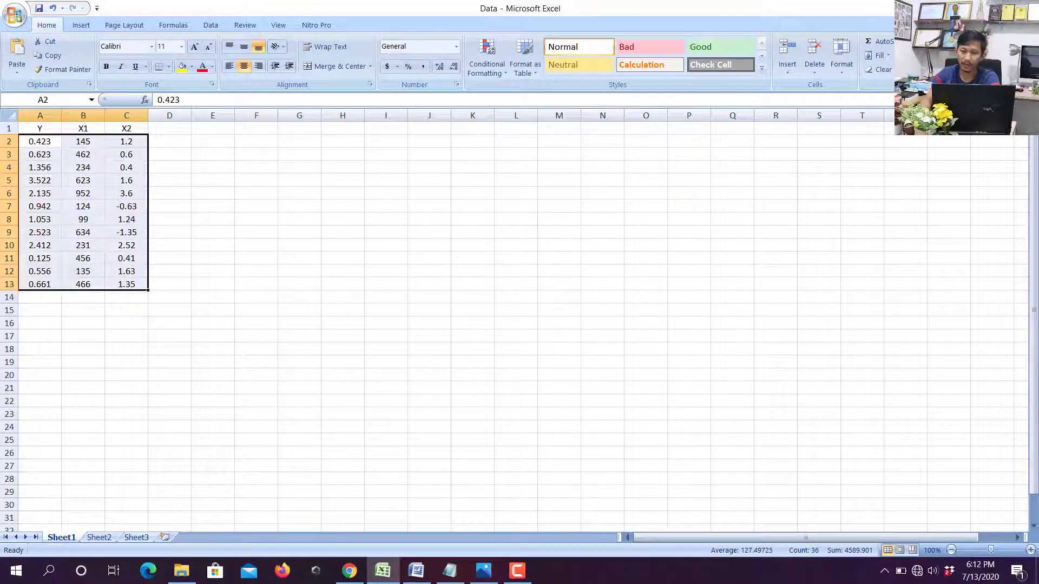
Minimize the open windows and launch STATCAL from its desktop shortcut.
left_click(963, 8)
left_click(963, 8)
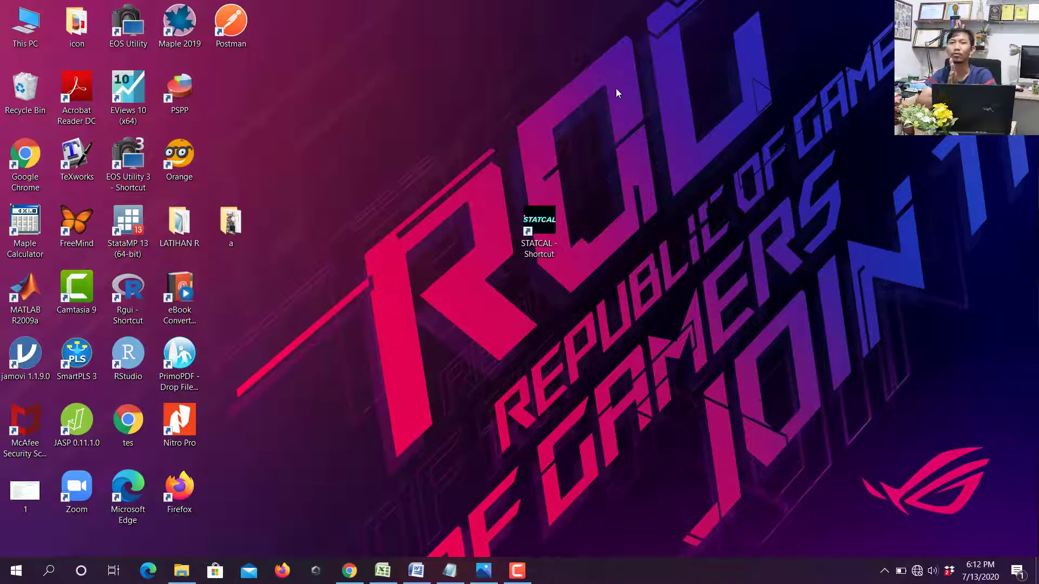
left_click(541, 216)
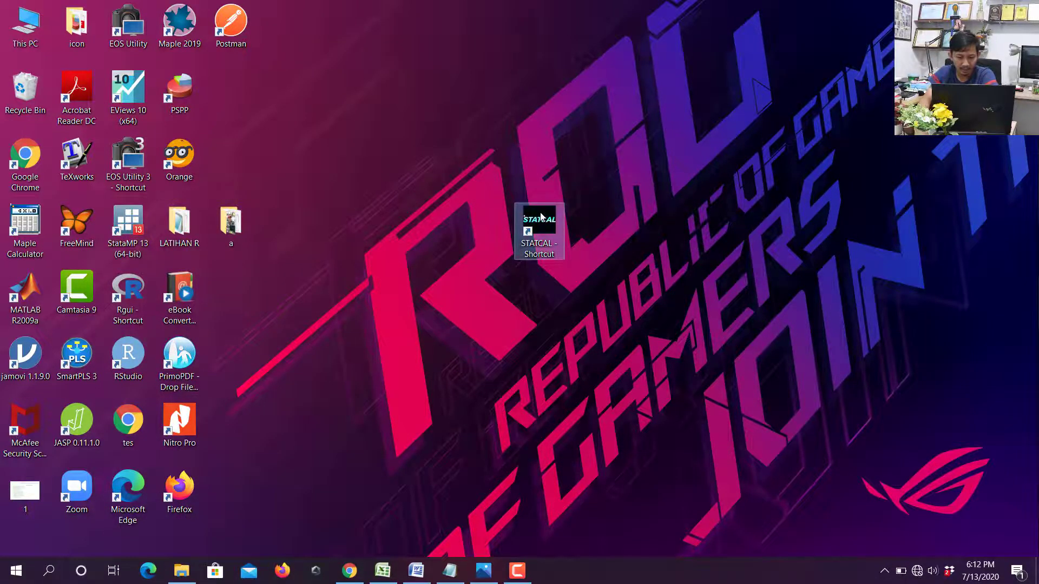
double_click(541, 217)
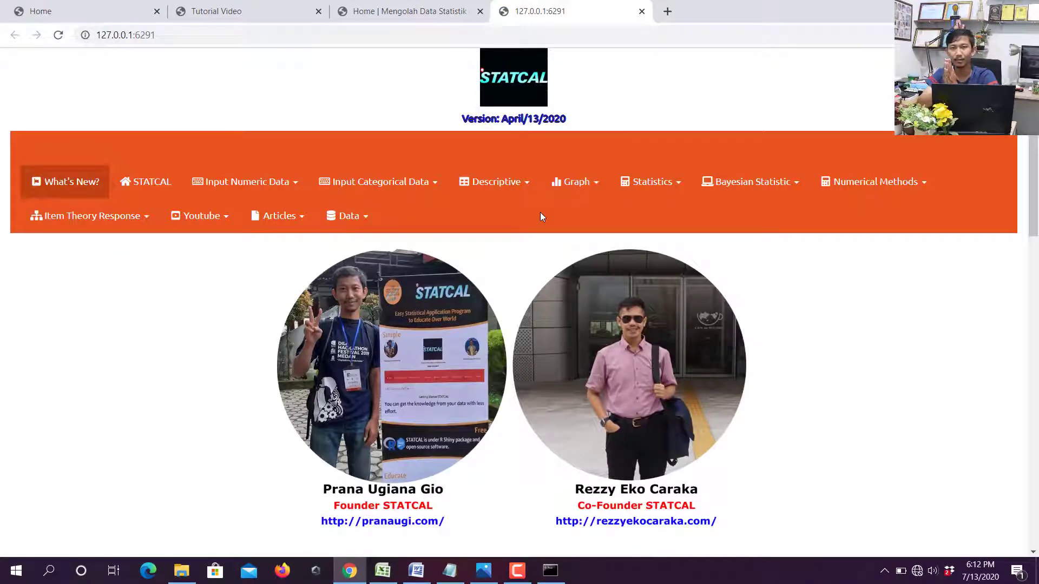
Switch to the Excel workbook Data and select the Y, X1 and X2 data with headers in A1:C13.
left_click(383, 580)
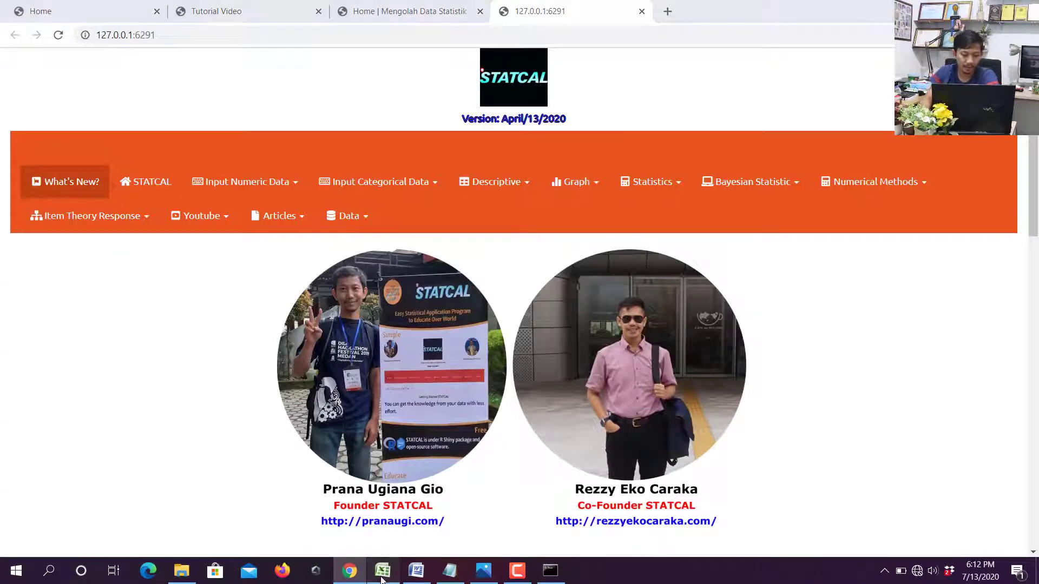
left_click(83, 154)
left_click_drag(40, 129, 135, 284)
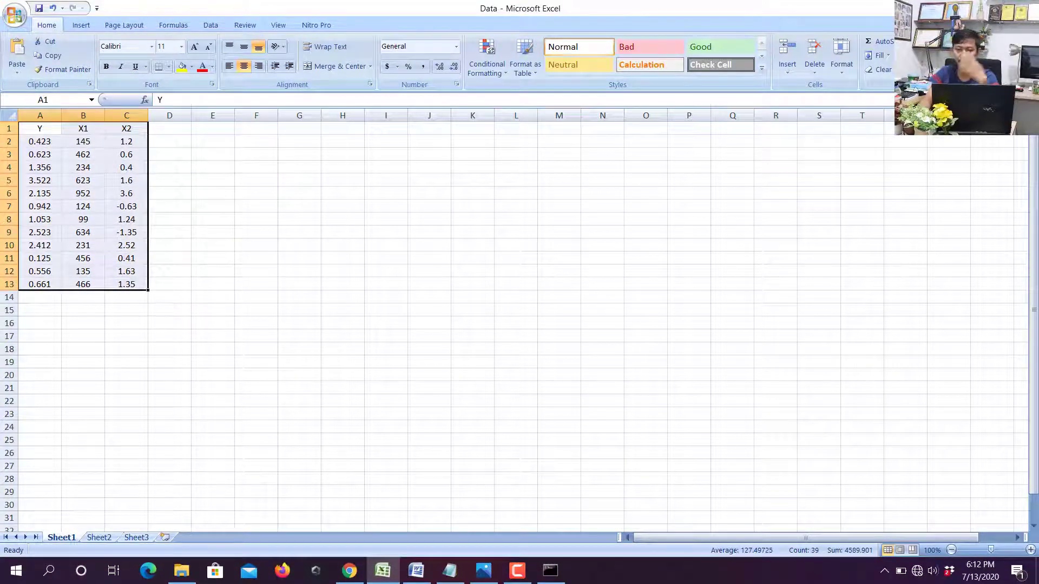
Switch to STATCAL in the browser and open the form for inputting numeric data.
key("alt+Tab")
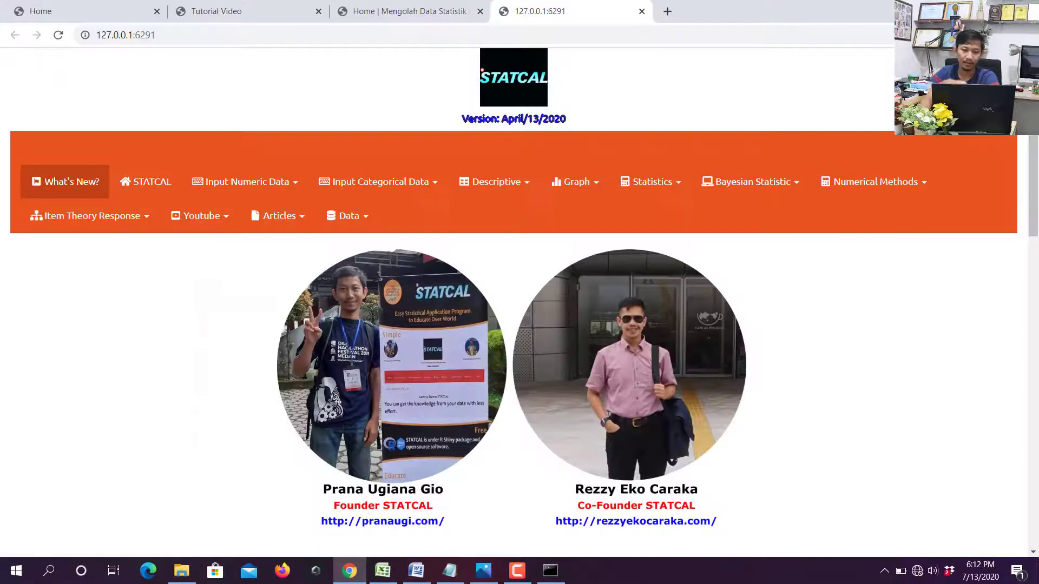
left_click(236, 182)
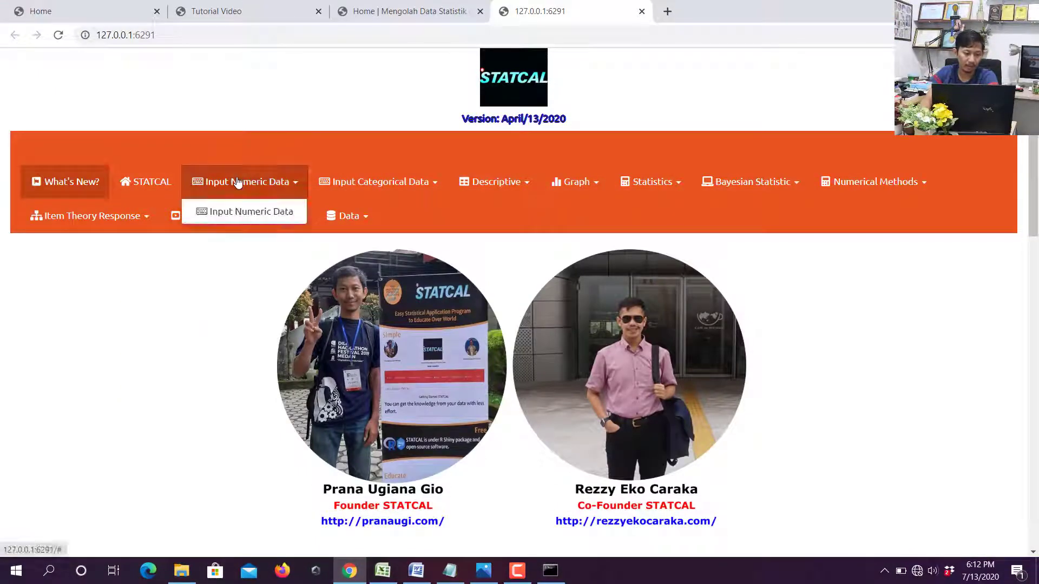
left_click(250, 217)
left_click(167, 265)
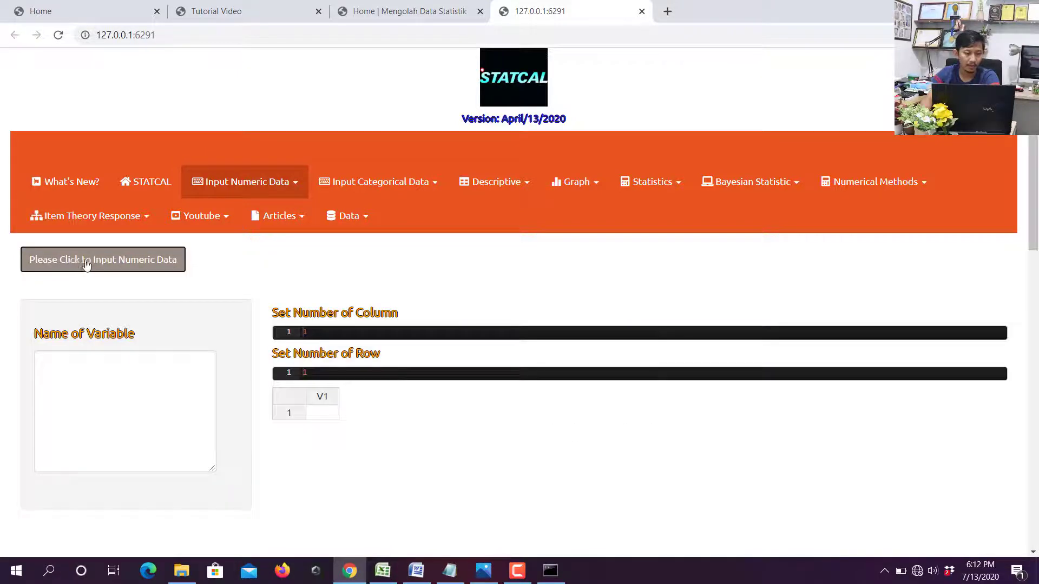
Set the numeric data grid to 30 columns and 100 rows.
left_click(297, 328)
type("30")
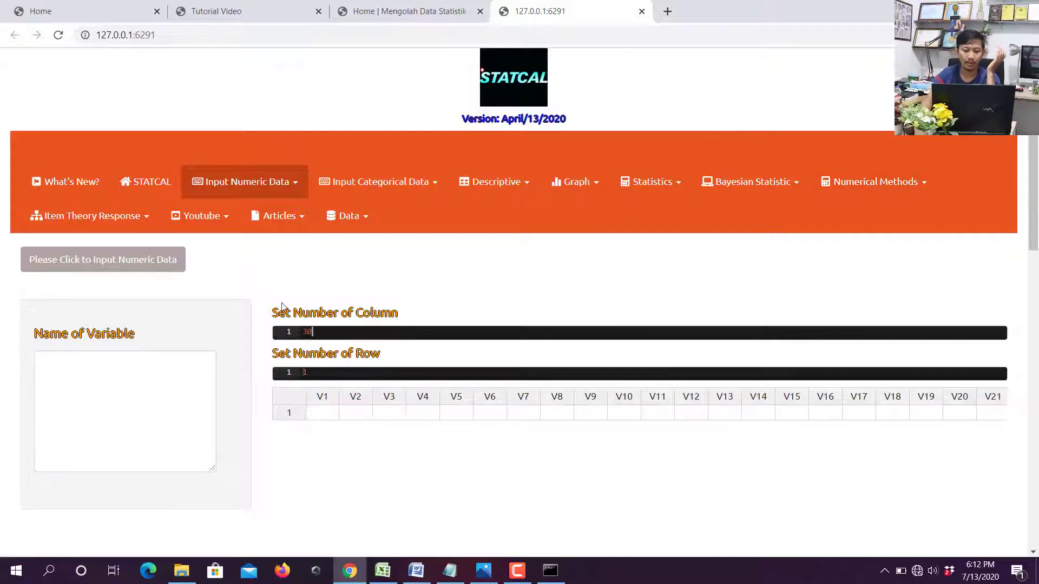
scroll(274, 308, "down", 3)
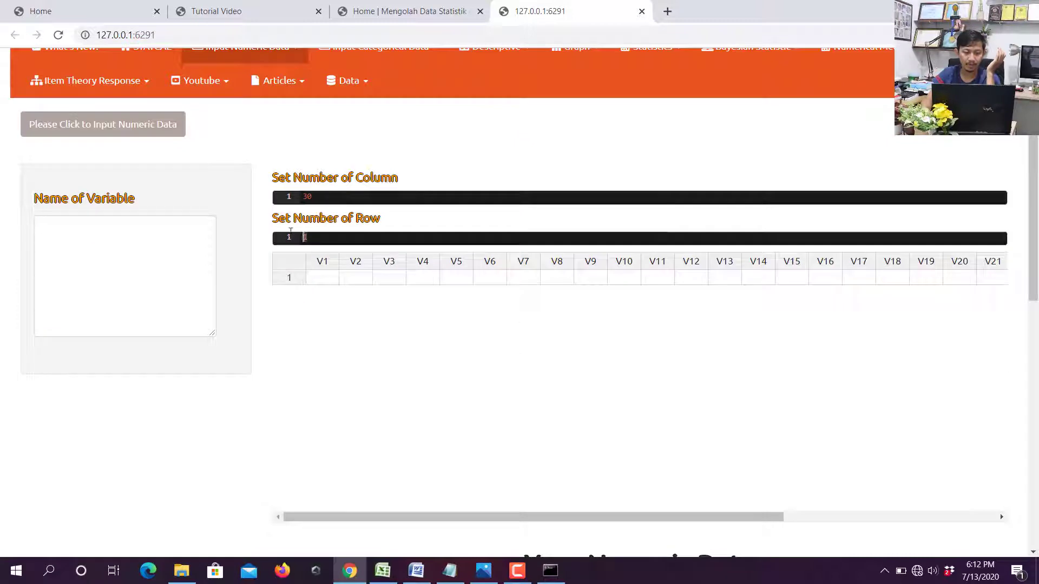
type("00")
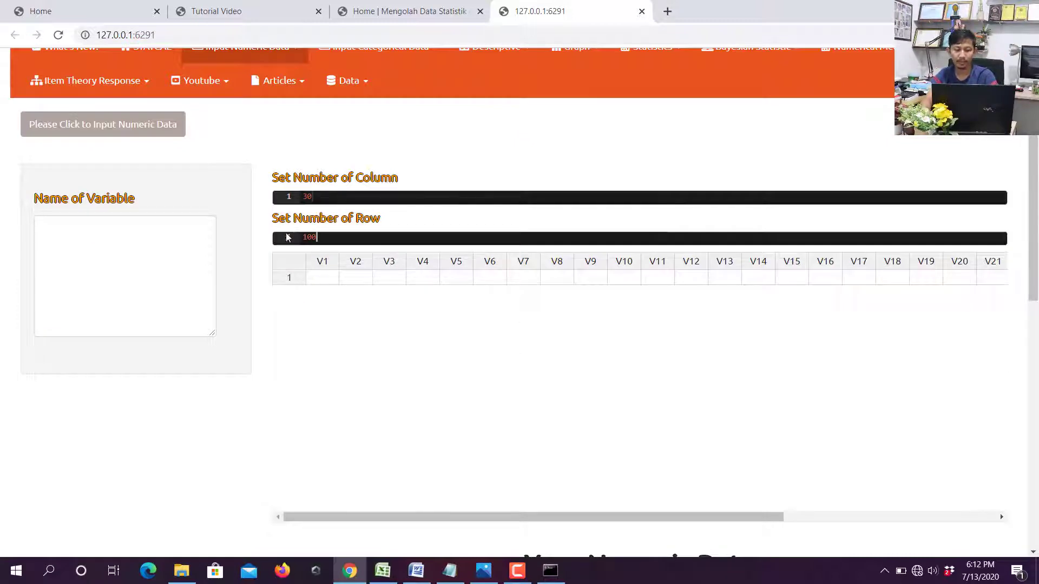
scroll(261, 262, "down", 1)
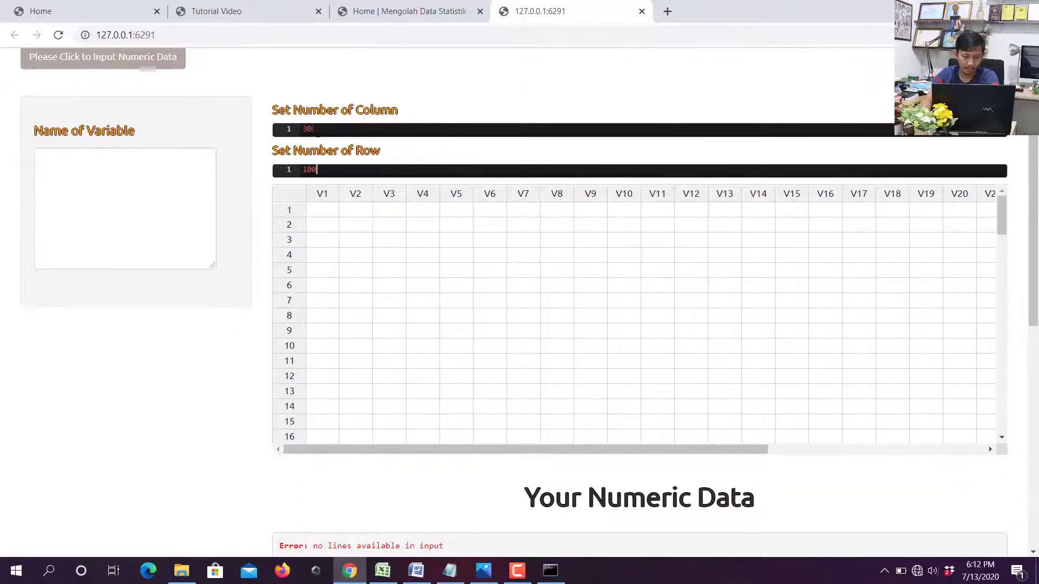
scroll(436, 390, "down", 8)
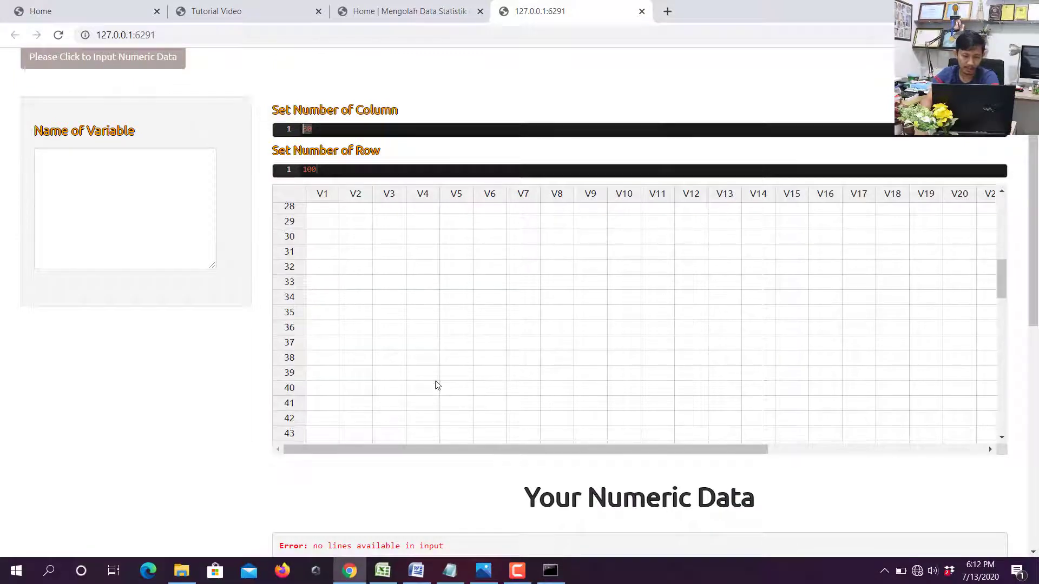
scroll(434, 385, "up", 8)
Copy A2:C13 from the Excel workbook Data and paste it into the STATCAL grid starting at row 1 of V1.
left_click(382, 570)
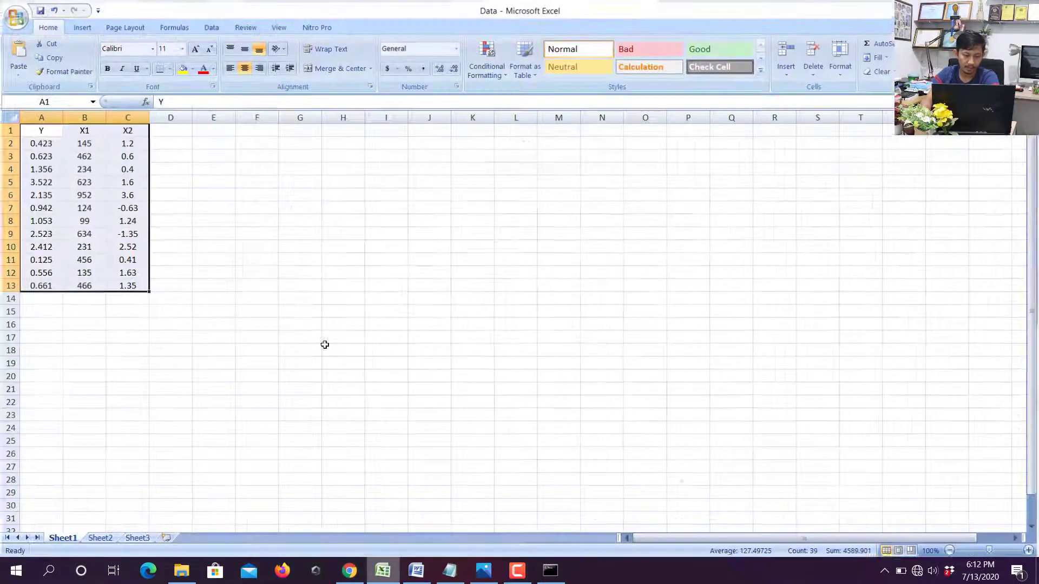
left_click_drag(51, 140, 136, 285)
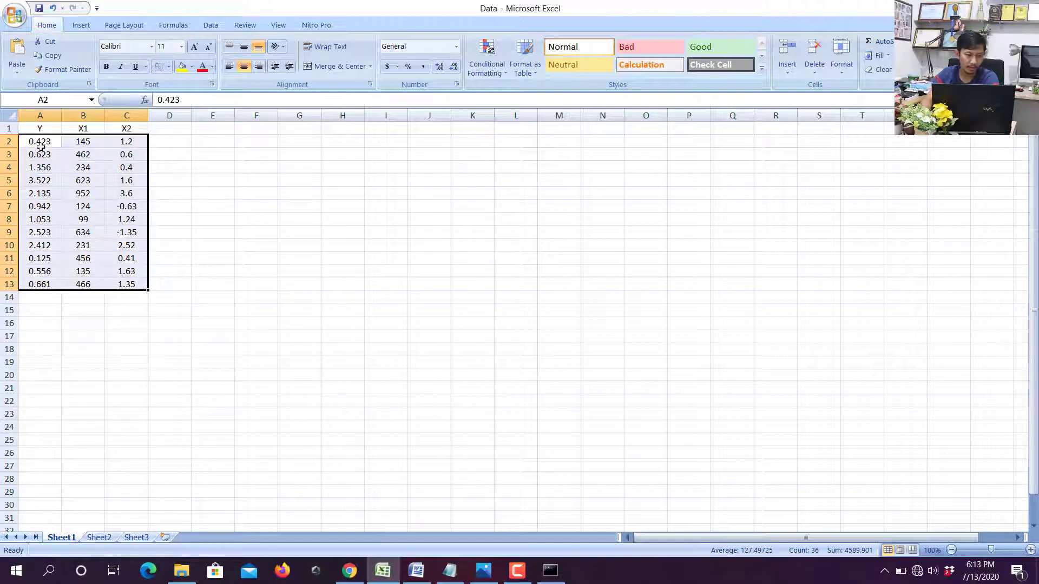
right_click(69, 166)
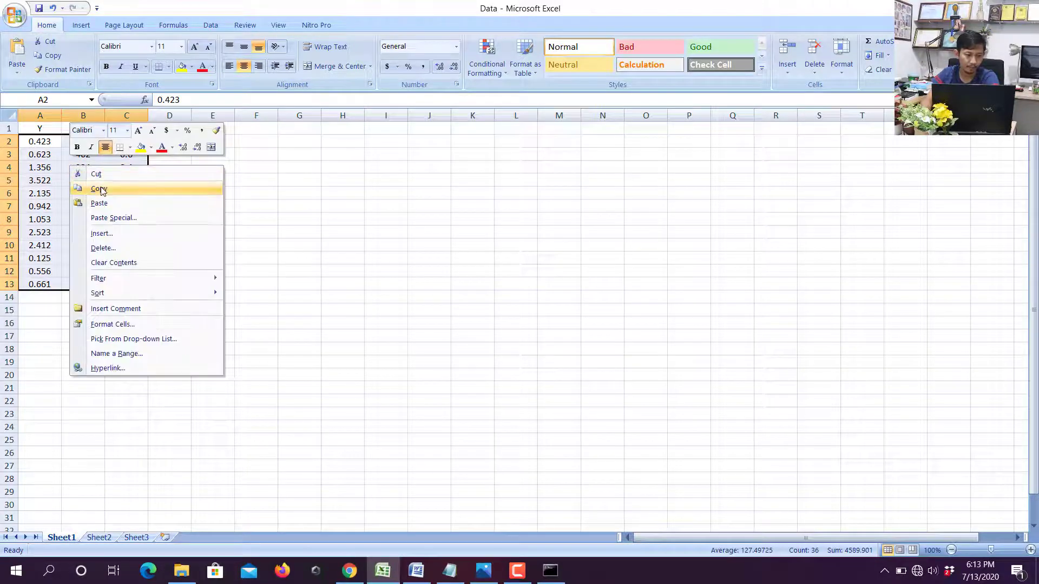
left_click(130, 188)
left_click(349, 571)
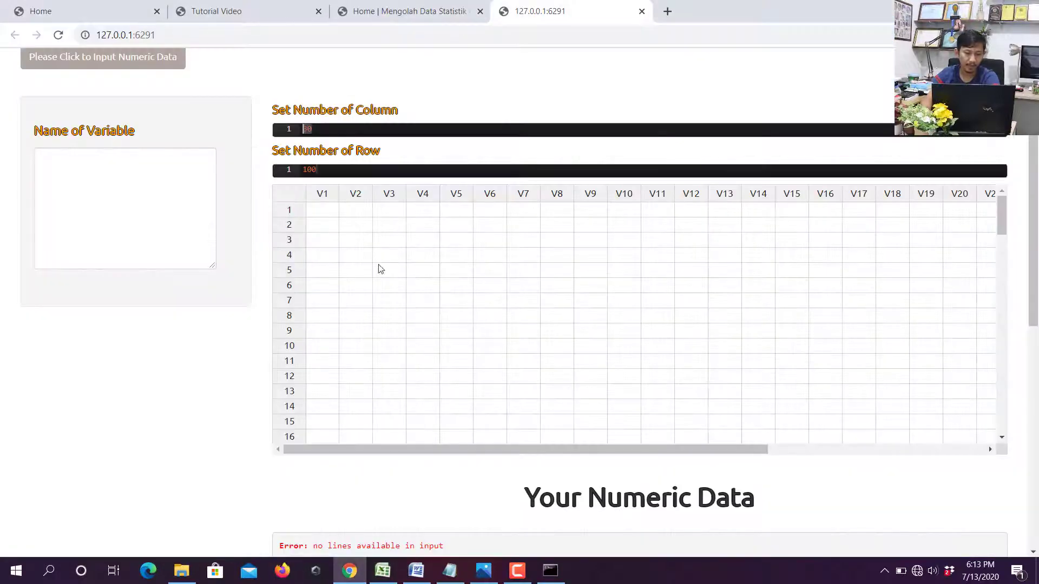
left_click(329, 211)
key("ctrl+v")
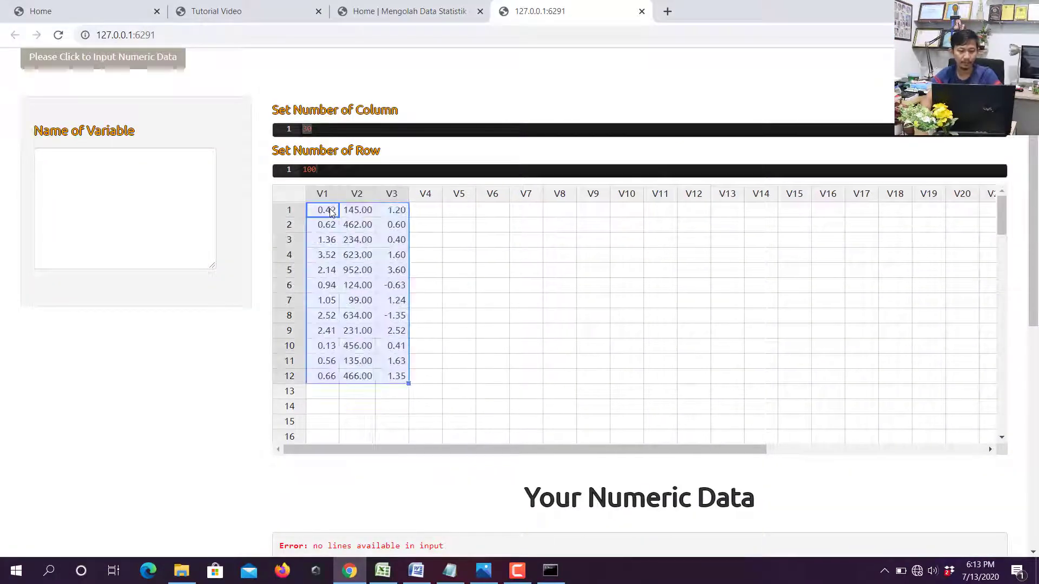
Name the variables Y, X1 and X2, one per line.
left_click(195, 192)
type("Y")
key("Return")
type("X1")
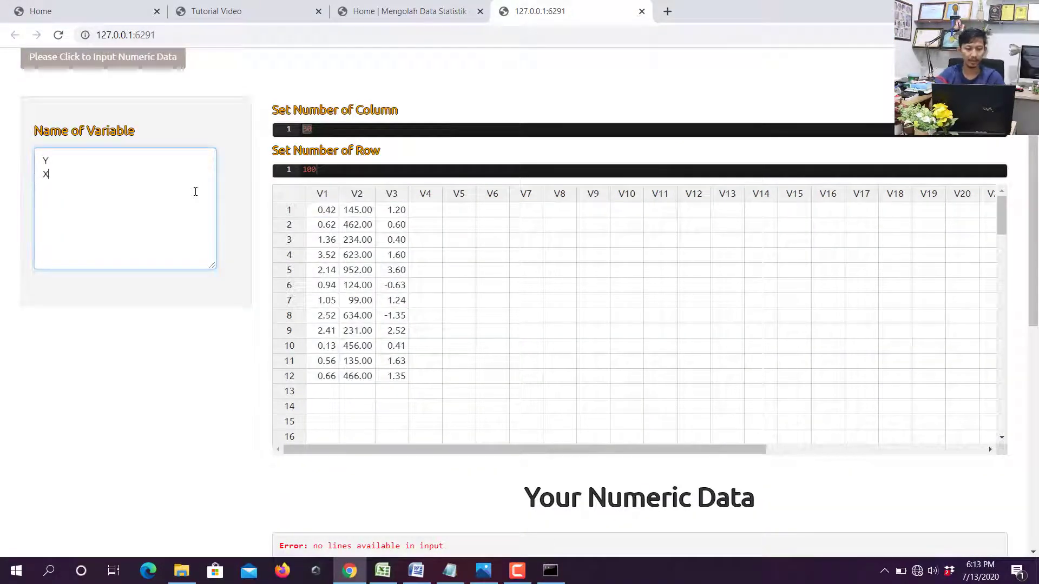
key("Return")
type("X2")
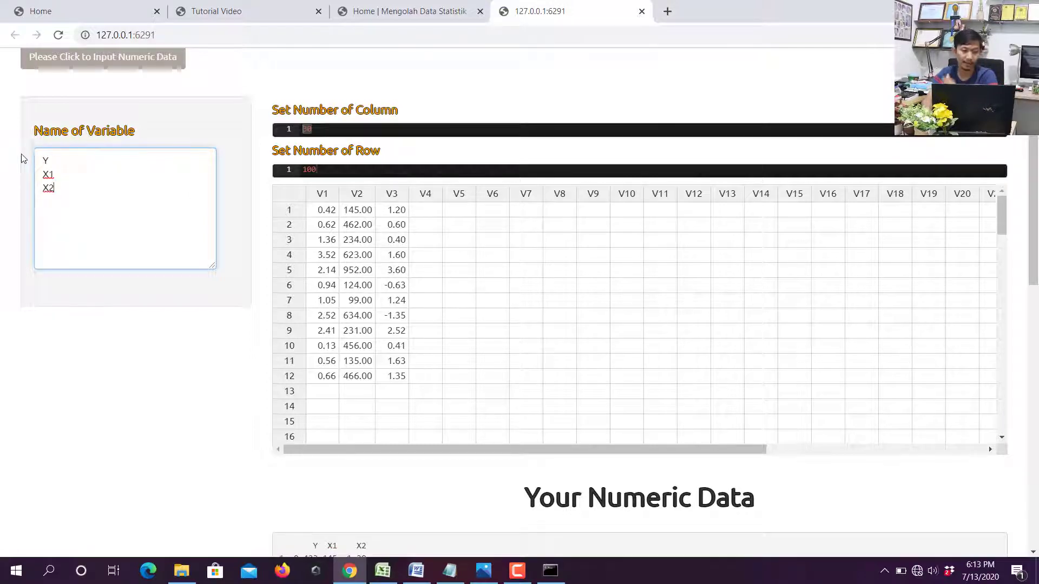
Review the listed numeric data and the NA counts for Y, X1 and X2.
scroll(47, 213, "down", 5)
scroll(47, 213, "down", 4)
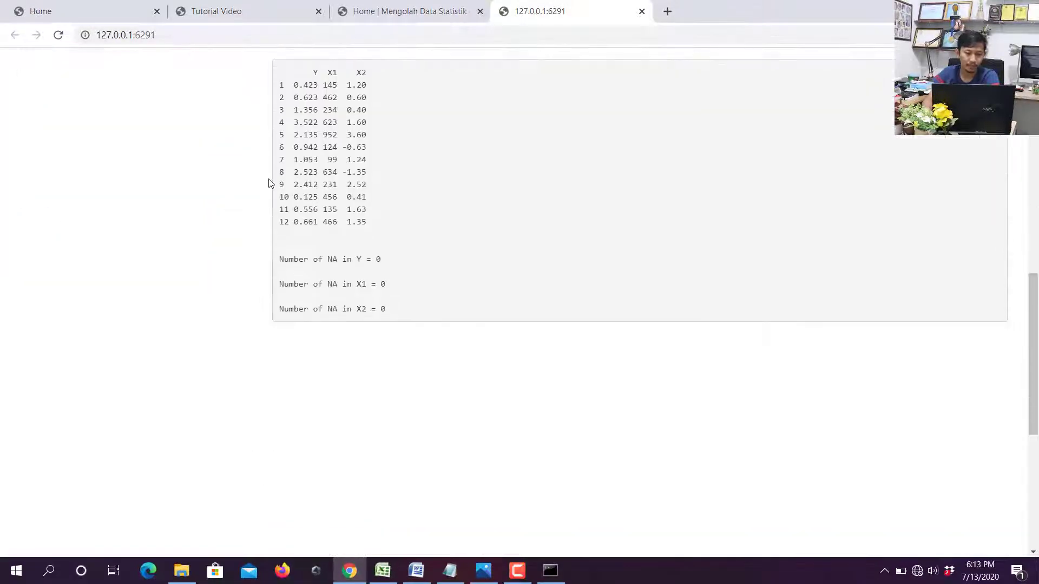
scroll(394, 188, "up", 3)
left_click_drag(311, 206, 392, 432)
left_click(184, 261)
Open the Linear Regression (Ordinary Least Squares Method) analysis and show its variable selection.
scroll(190, 249, "up", 10)
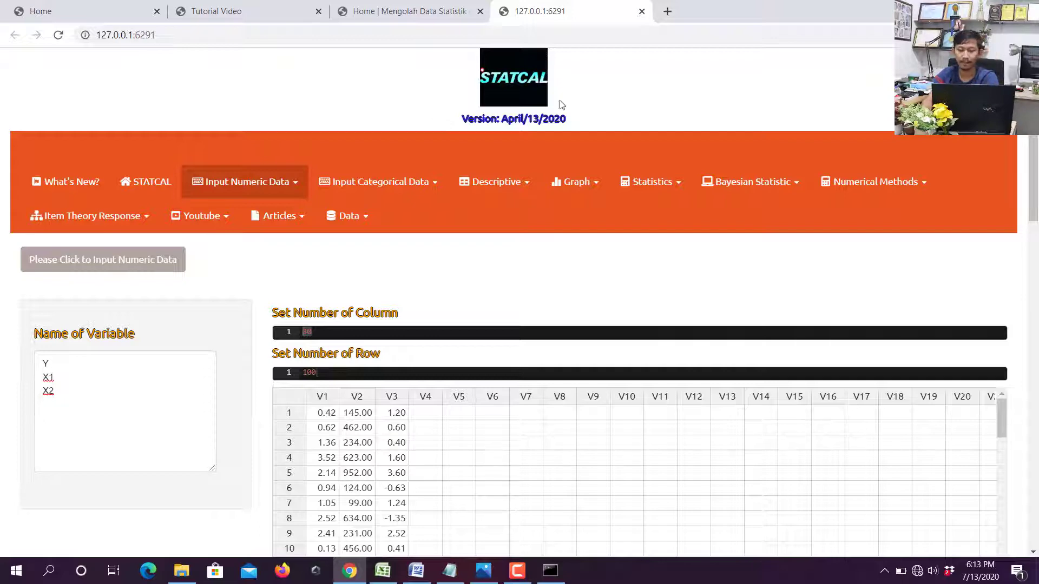
left_click(651, 183)
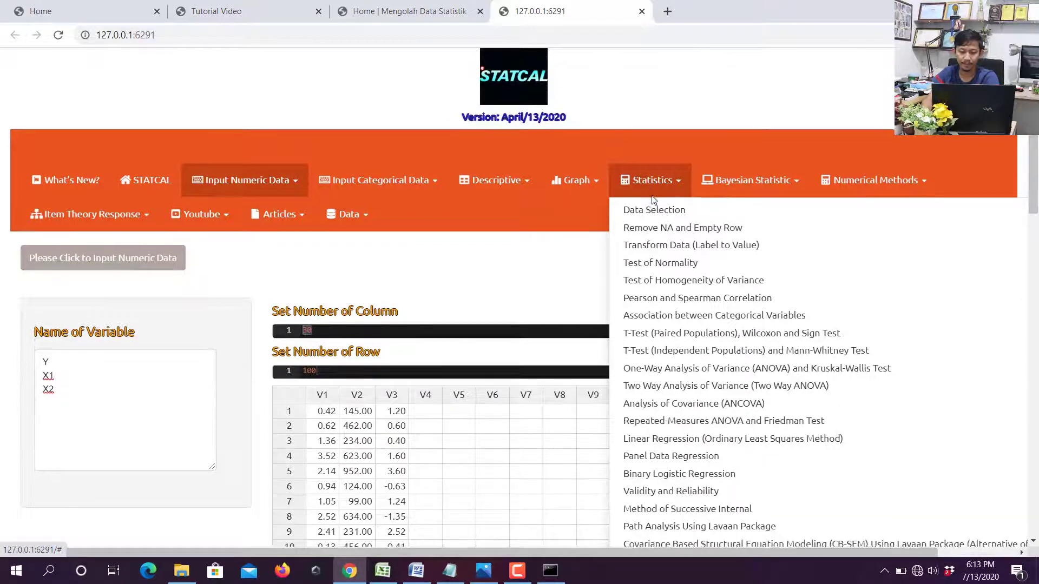
scroll(665, 203, "down", 4)
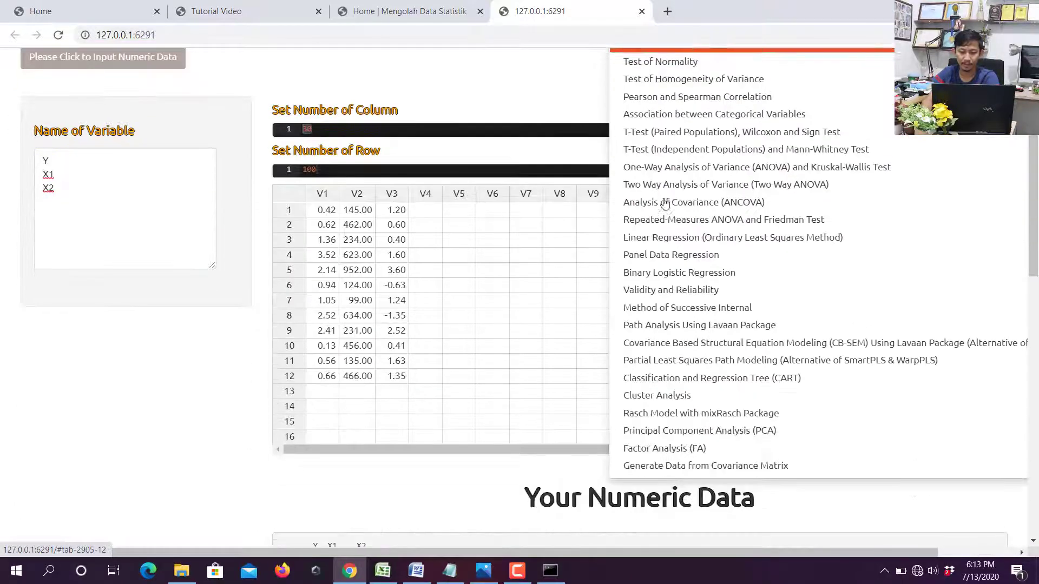
left_click(689, 241)
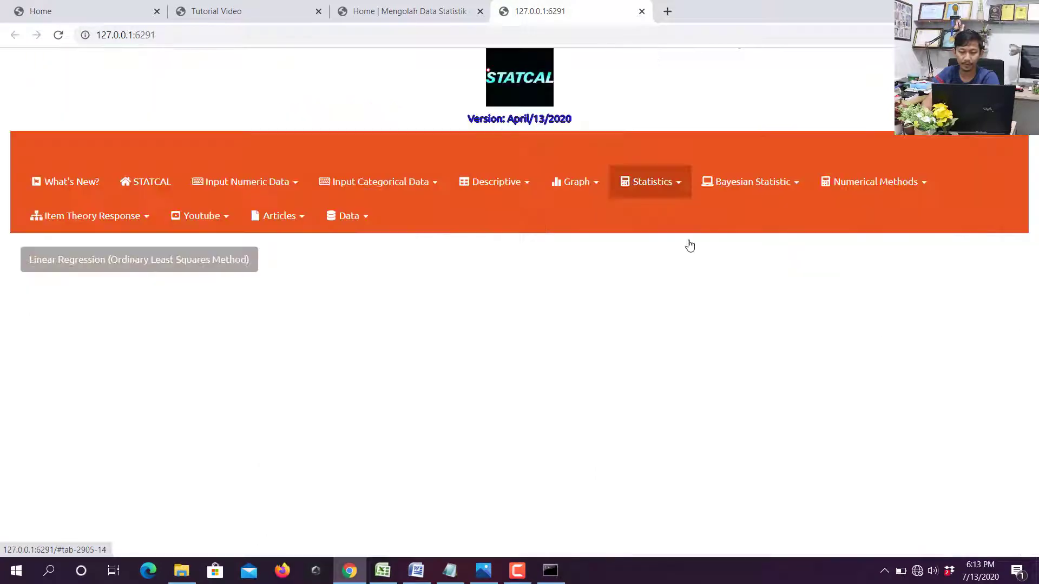
left_click(125, 267)
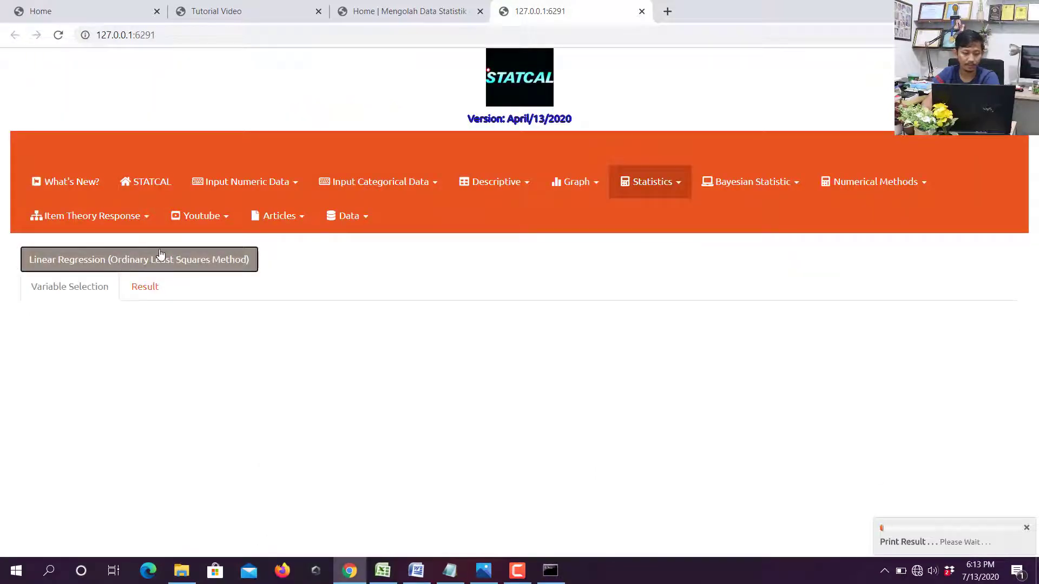
scroll(161, 252, "down", 4)
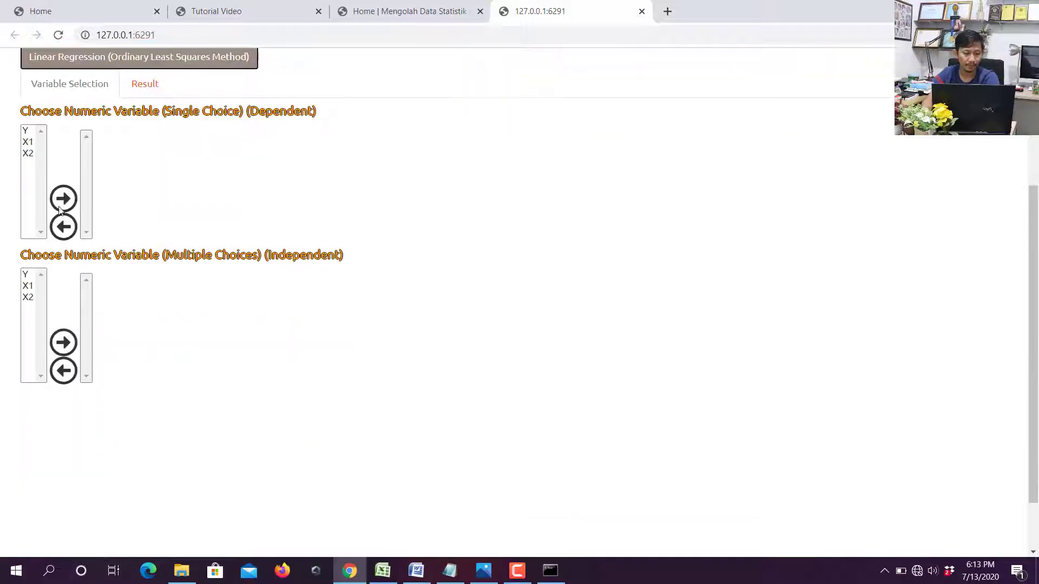
Choose Y as the dependent variable and X1 and X2 as the independent variables.
left_click(25, 132)
left_click(64, 198)
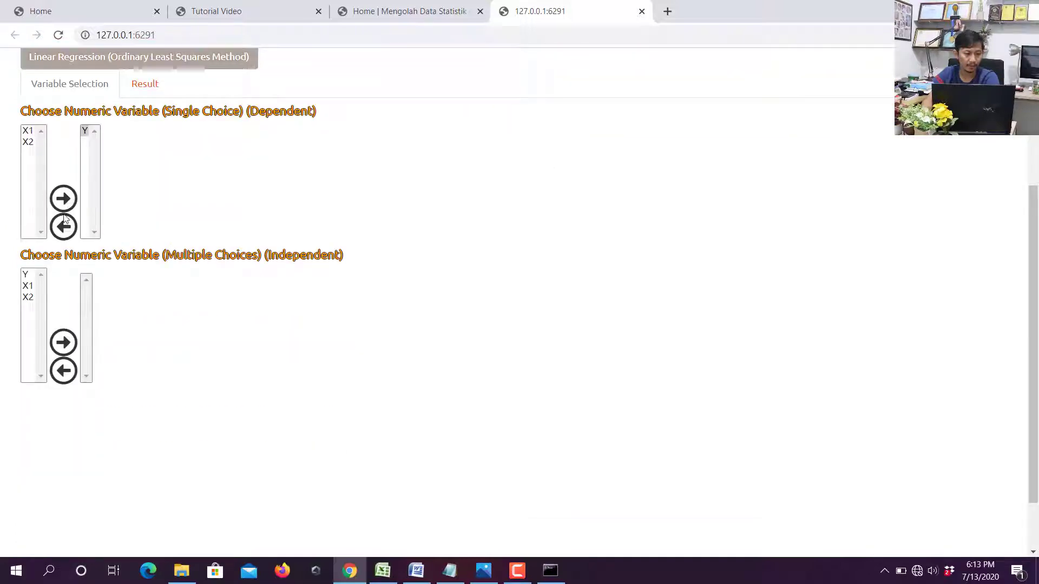
left_click_drag(27, 286, 29, 306)
left_click(63, 341)
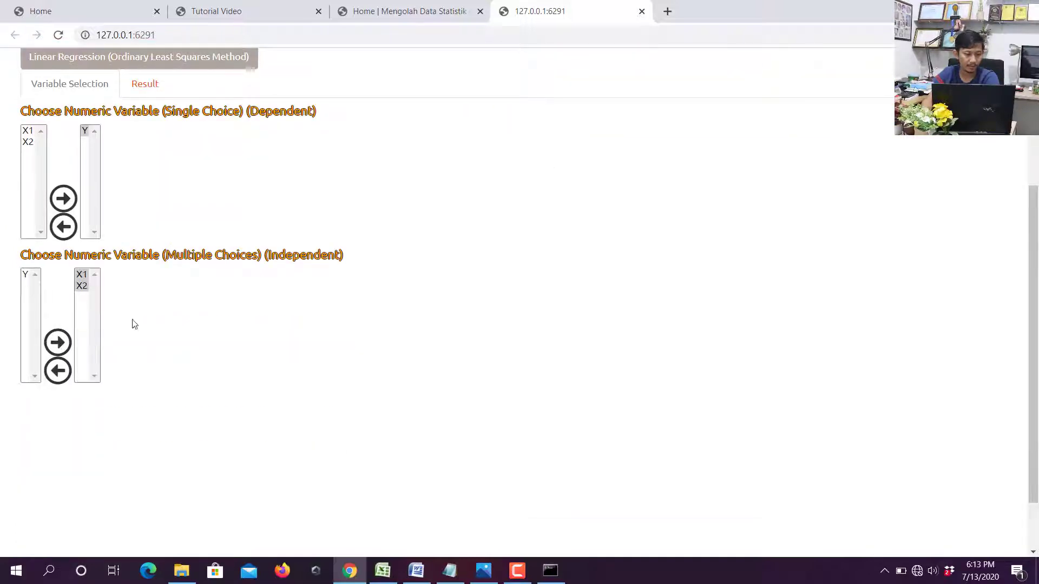
left_click_drag(295, 256, 262, 257)
left_click(190, 260)
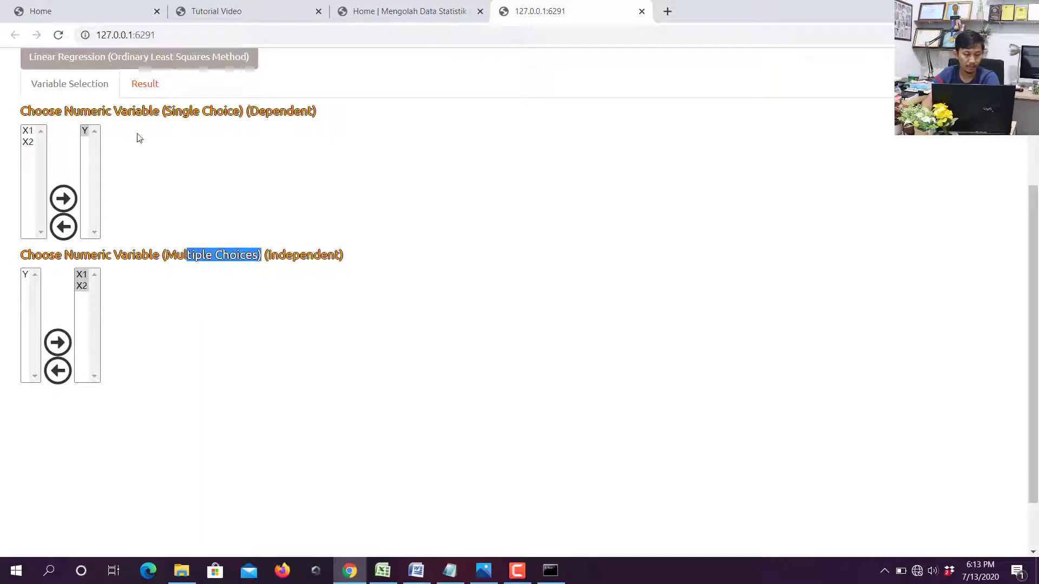
left_click_drag(259, 111, 152, 112)
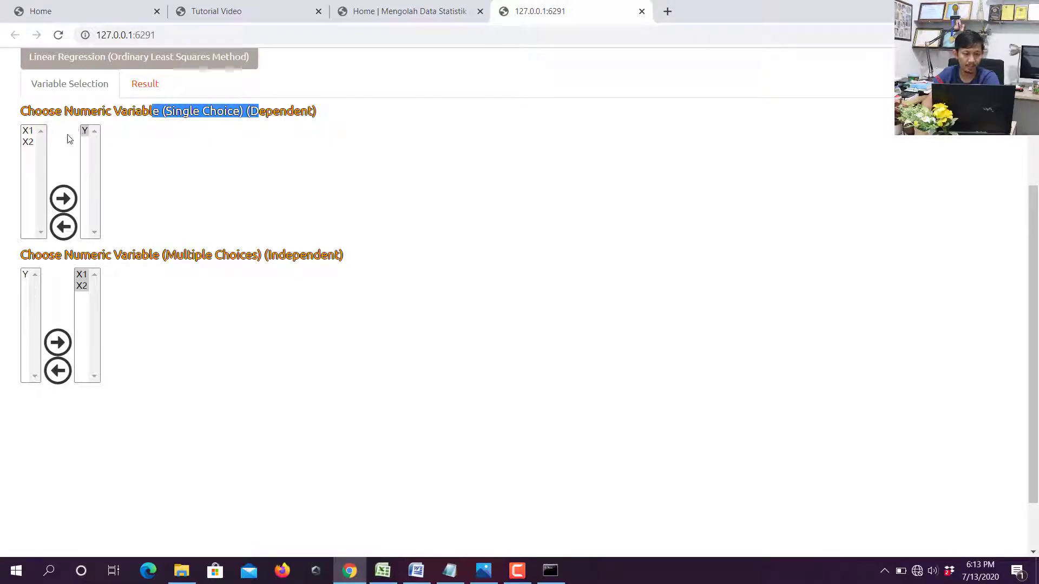
Display the regression results and view the Descriptive statistics table.
left_click(141, 91)
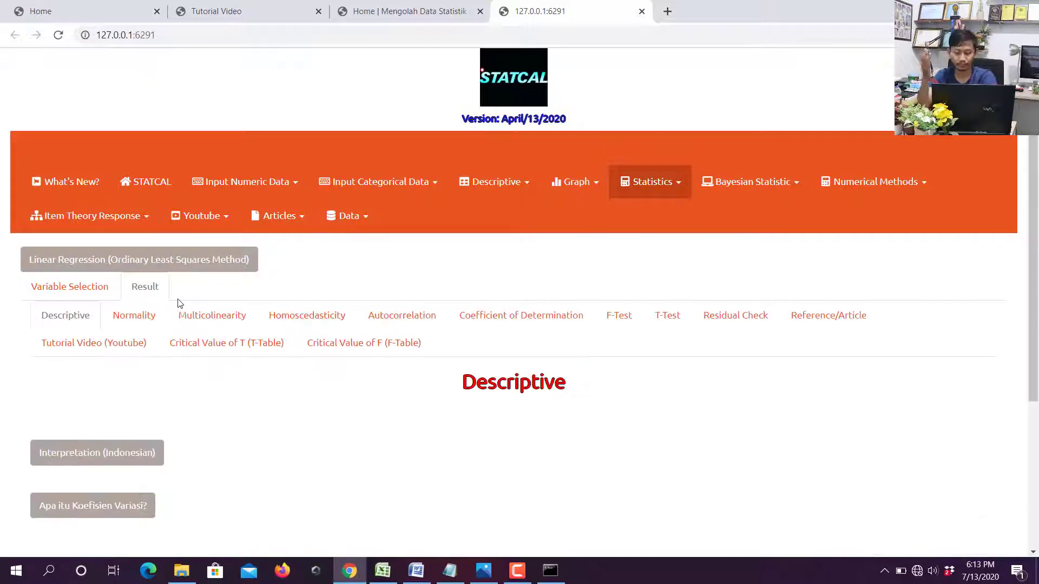
scroll(183, 309, "down", 4)
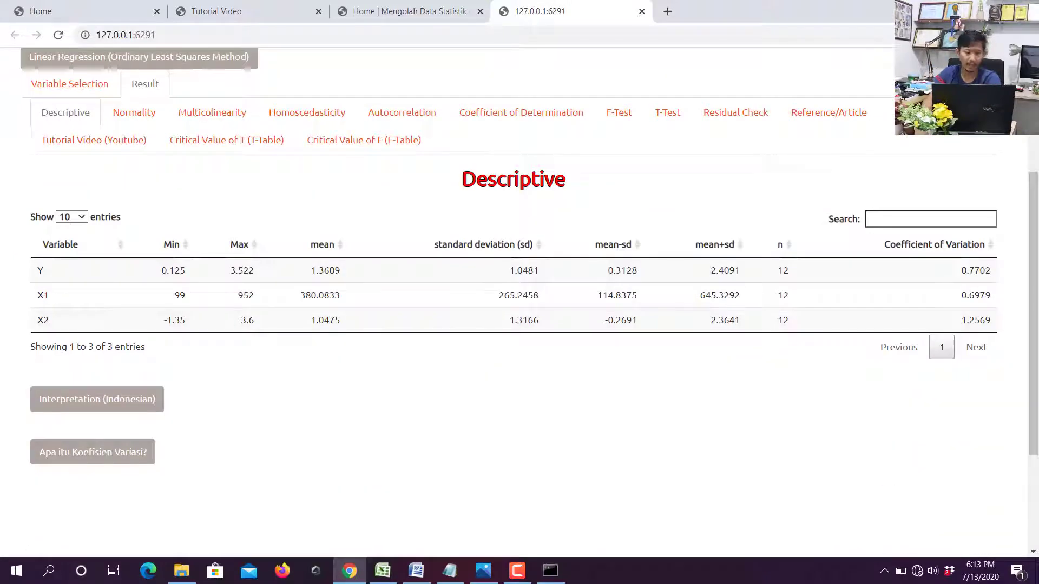
left_click_drag(476, 179, 546, 179)
left_click(475, 179)
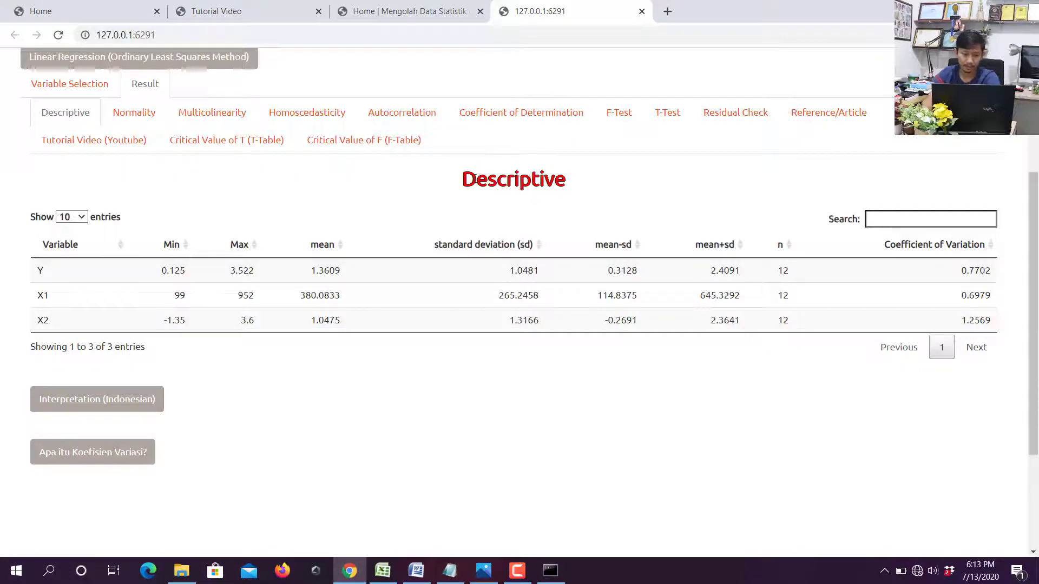
left_click_drag(476, 180, 544, 180)
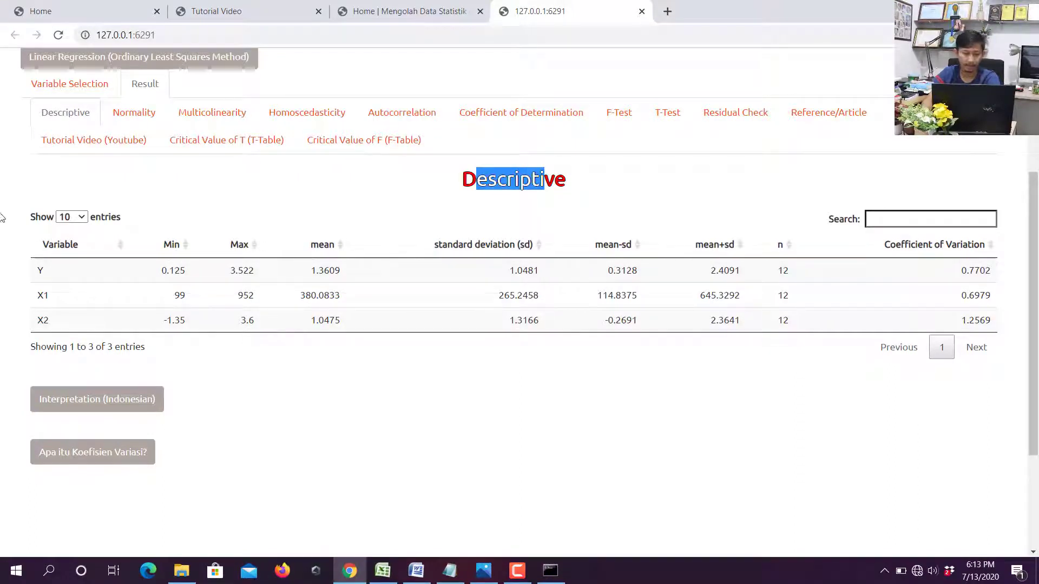
Examine the minimum and maximum of Y in the Descriptive table and open its Indonesian interpretation.
left_click(38, 271)
left_click_drag(36, 271, 248, 267)
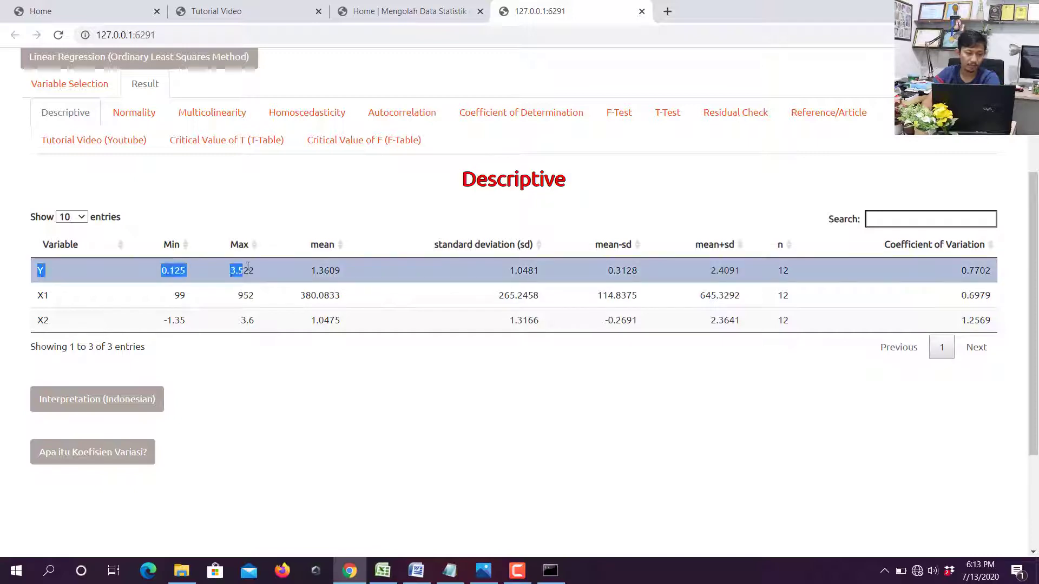
left_click(84, 294)
left_click(39, 271)
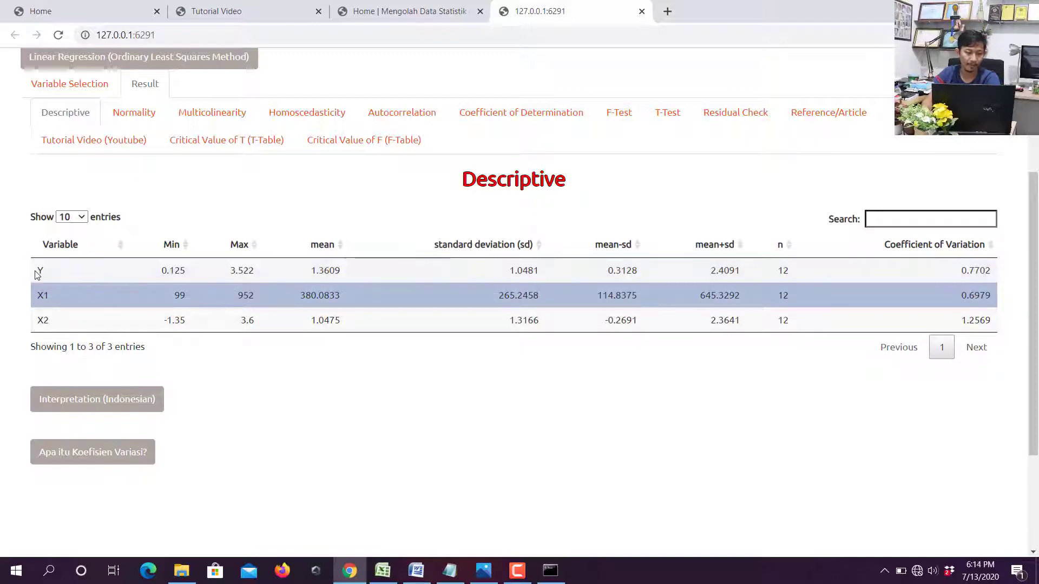
left_click(167, 268)
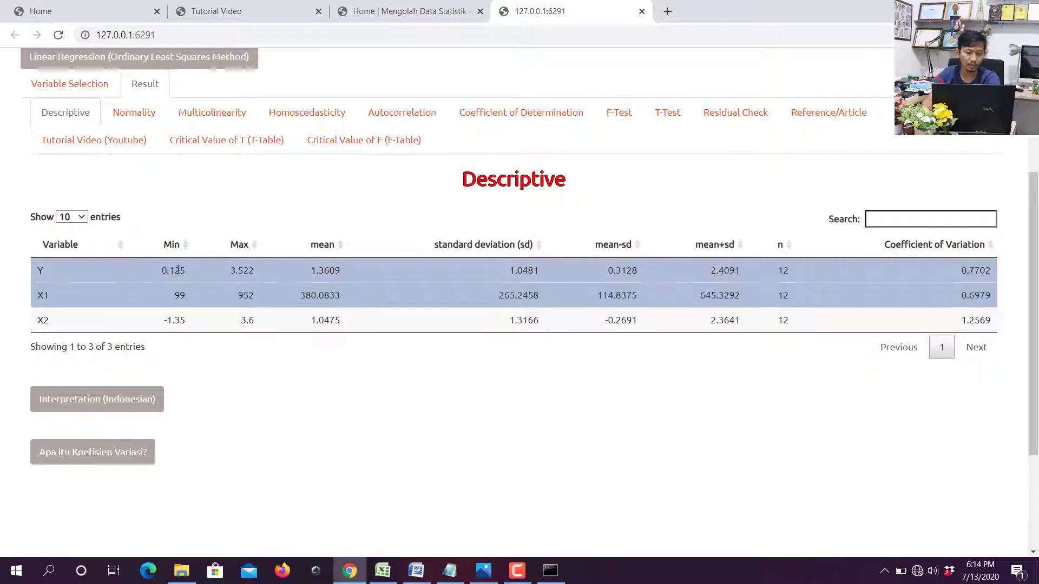
left_click_drag(167, 268, 257, 274)
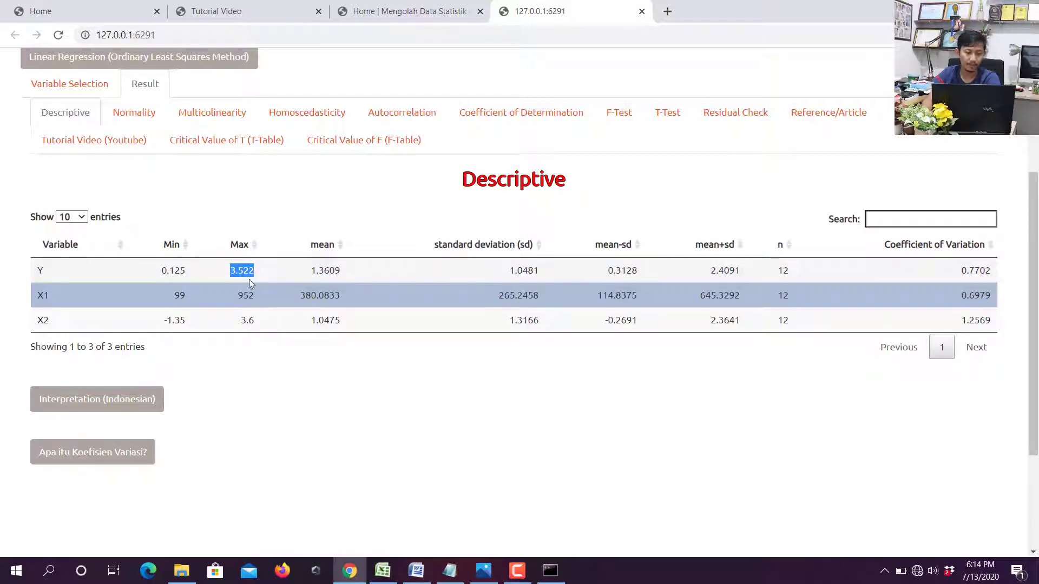
left_click(112, 402)
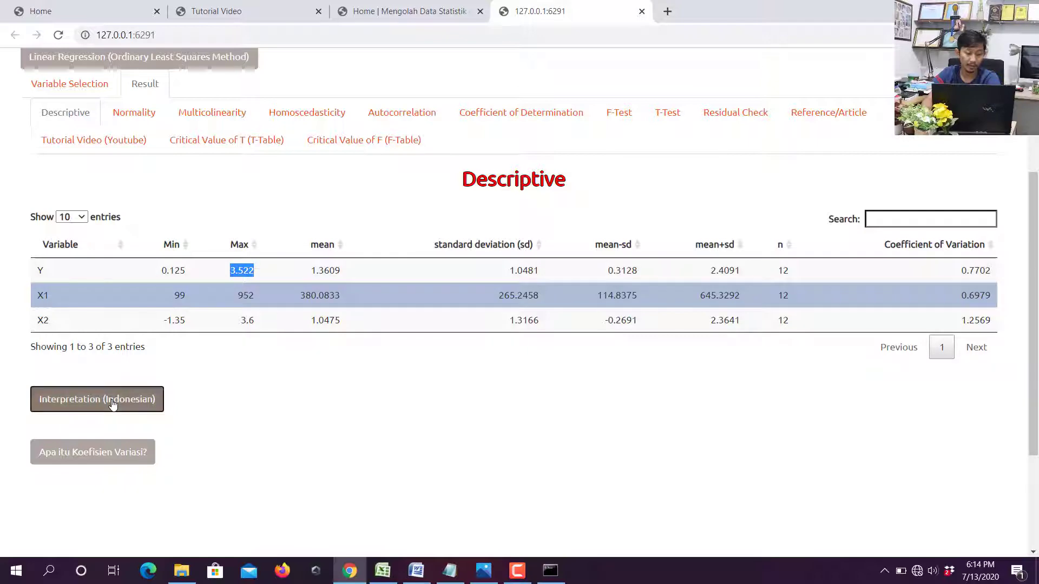
Read the Indonesian interpretation sentence covering the minimum, maximum and mean of Y.
scroll(117, 388, "down", 3)
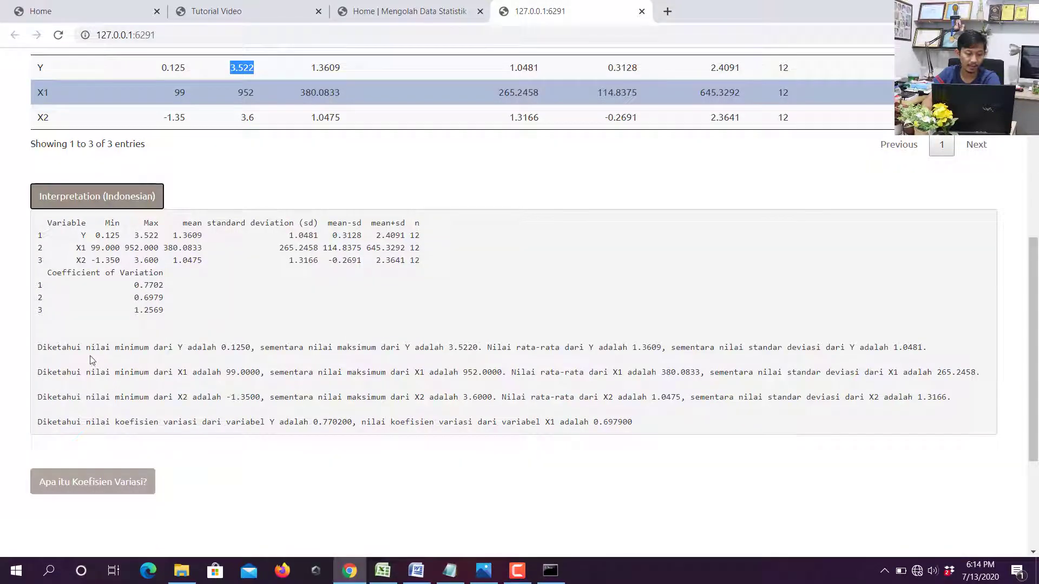
left_click_drag(87, 347, 658, 351)
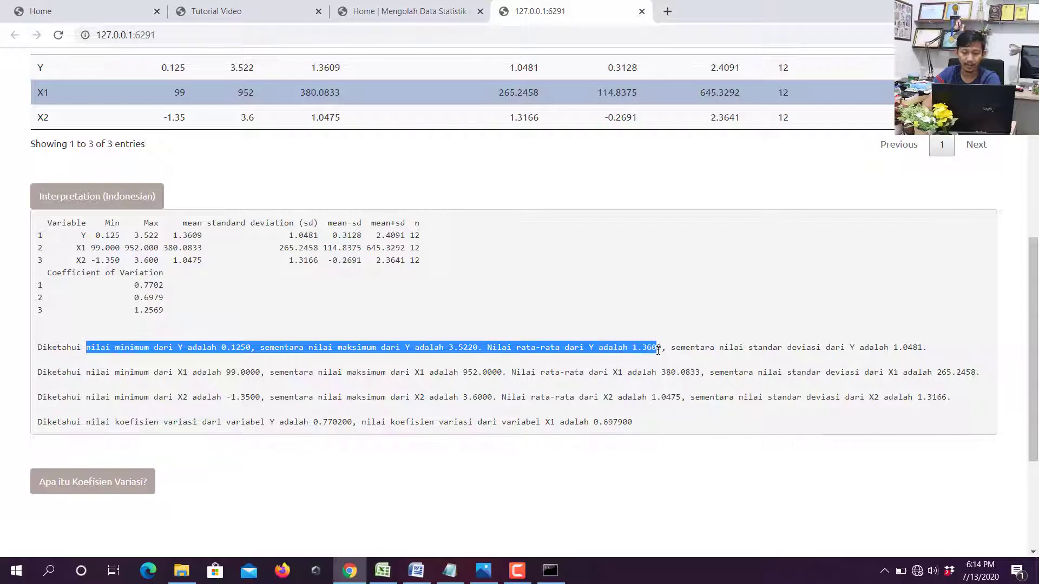
scroll(623, 324, "up", 7)
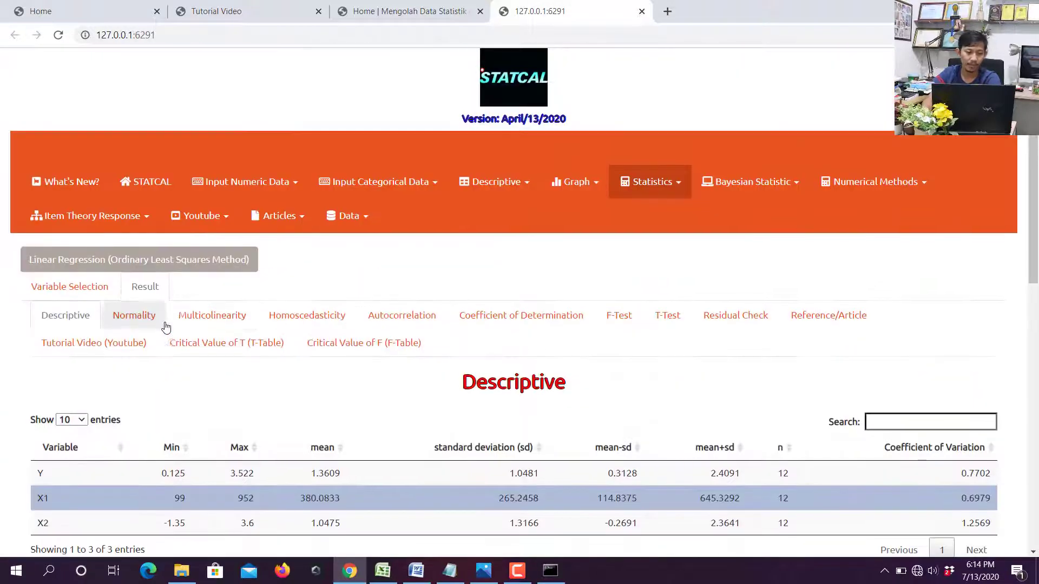
View the Normality, Multicolinearity, Homoscedasticity, Autocorrelation and Coefficient of Determination results in turn.
scroll(167, 311, "down", 2)
left_click(147, 178)
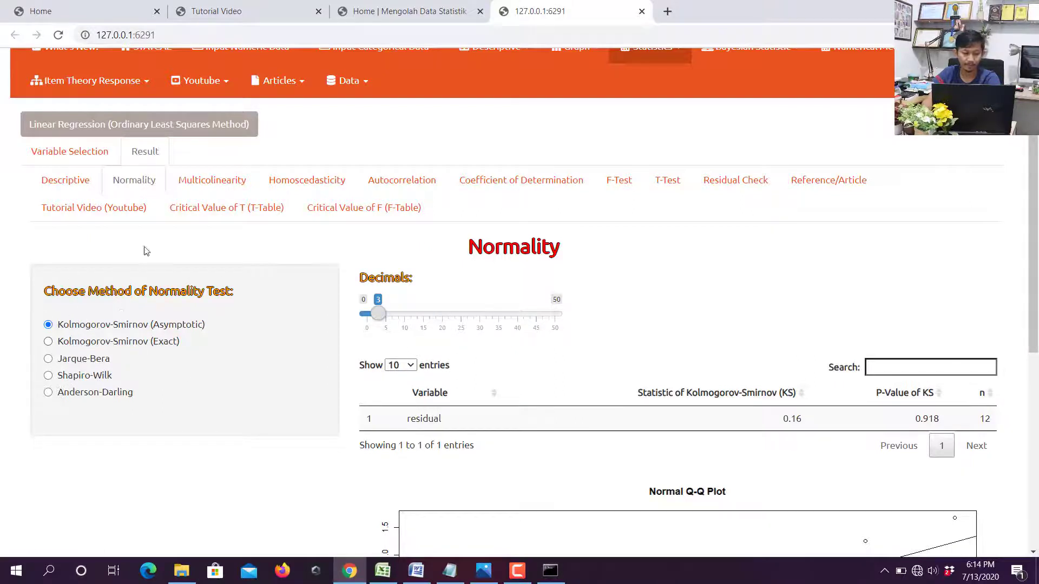
left_click(231, 189)
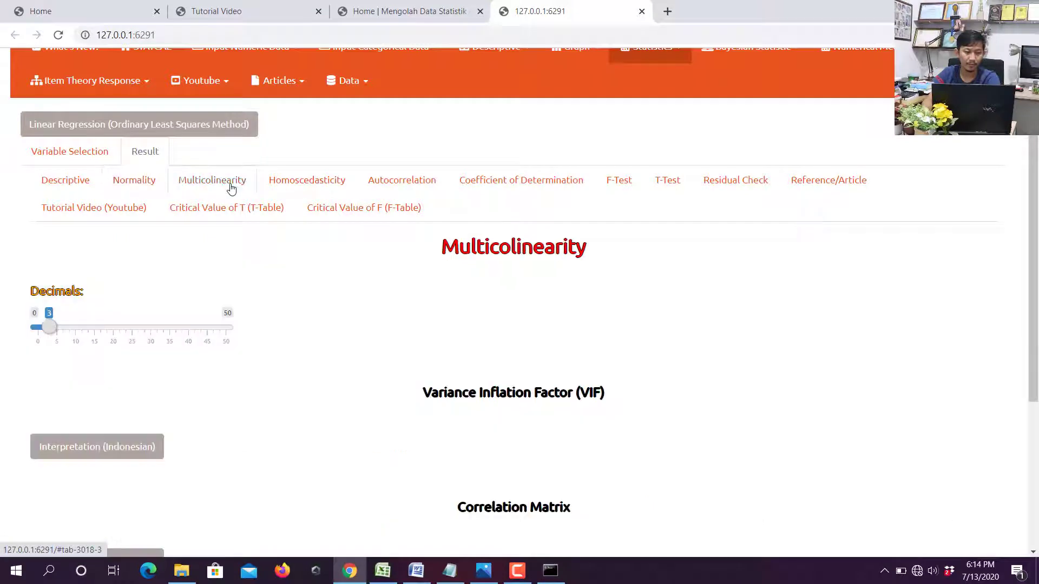
left_click(302, 186)
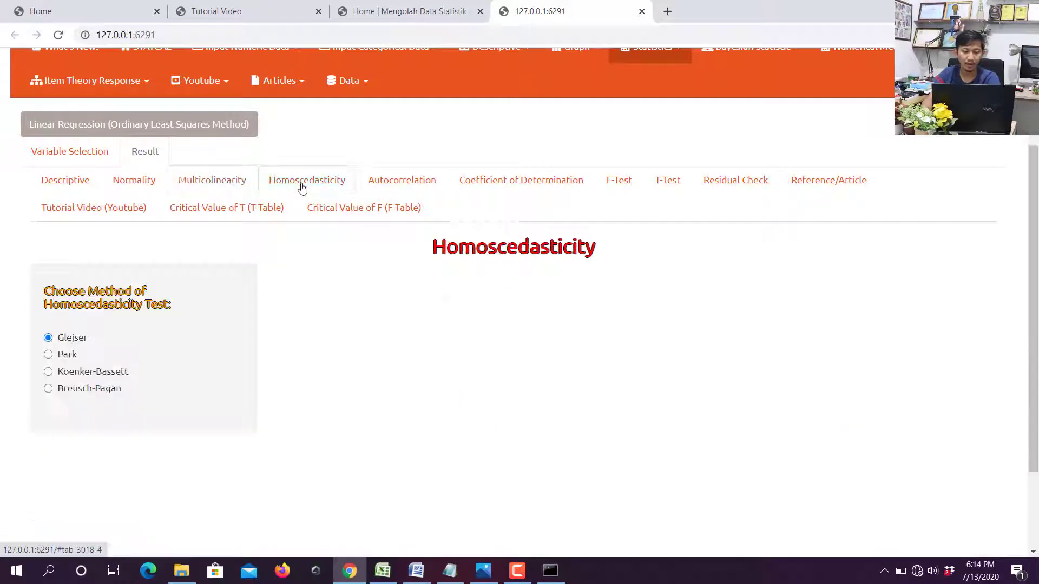
left_click(425, 189)
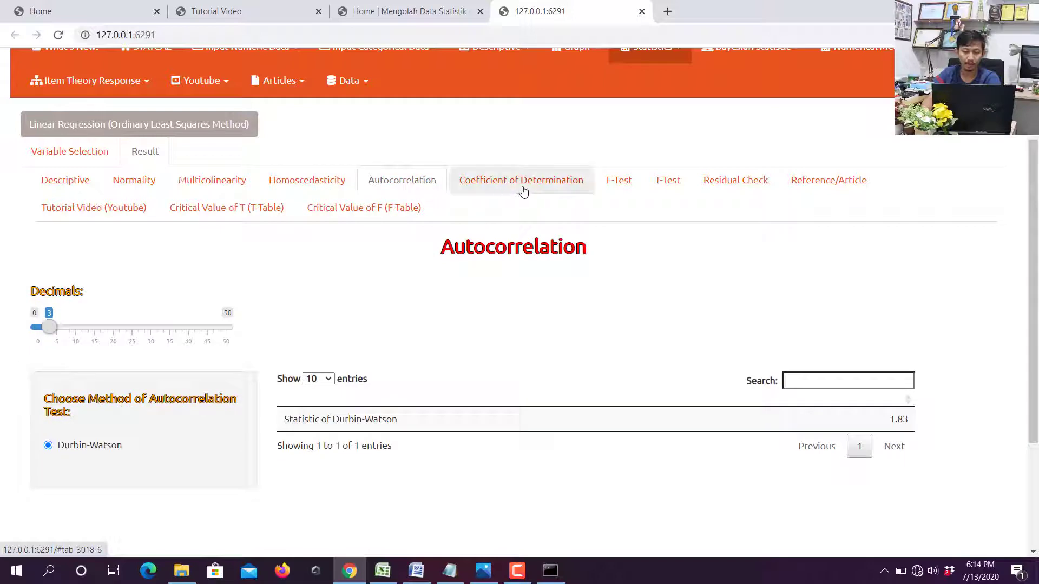
left_click(524, 190)
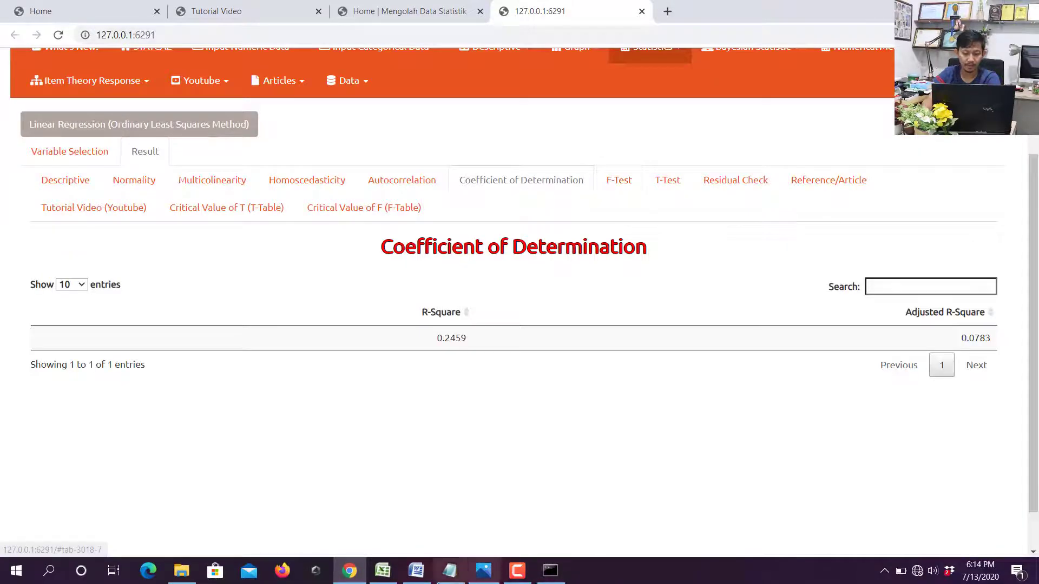
Switch to the Word document regresi, highlight the R-Square output item in its list, and return to STATCAL in Chrome.
left_click(416, 570)
left_click_drag(589, 277, 358, 282)
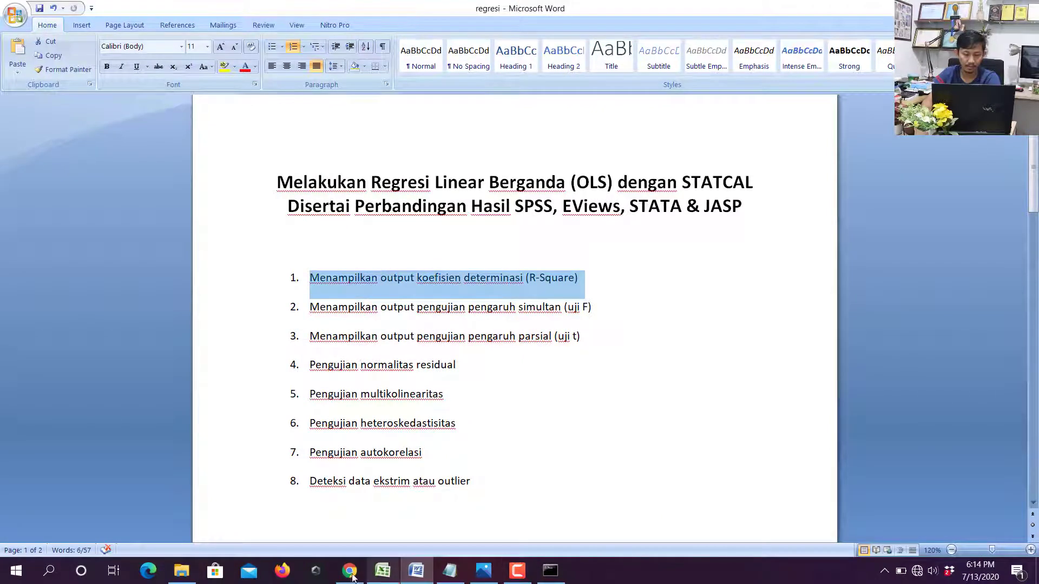
left_click(349, 570)
View the Durbin-Watson autocorrelation result and point out the autocorrelation and multicollinearity items in the Word list.
left_click(382, 180)
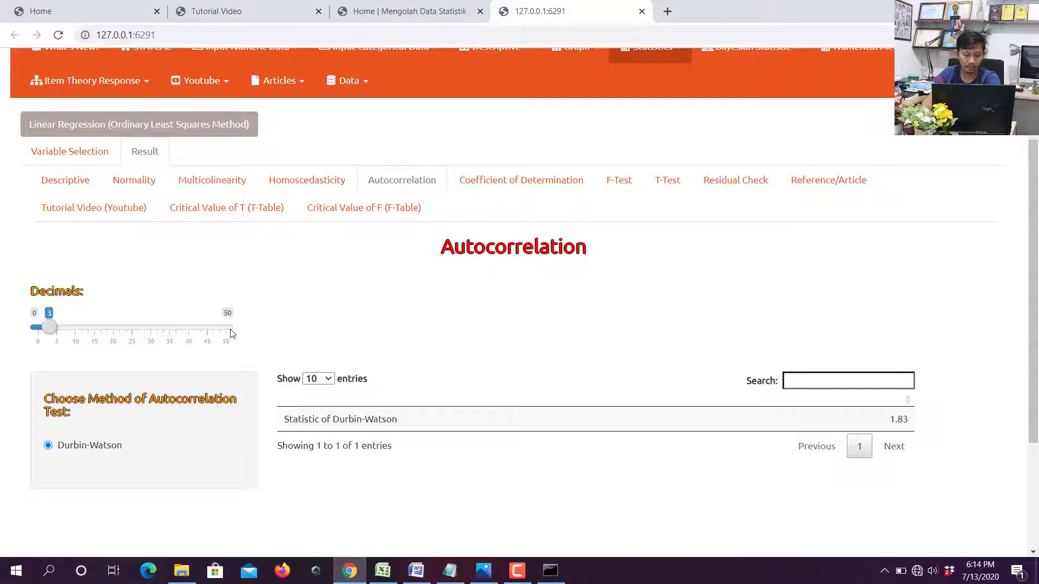
left_click_drag(312, 422, 403, 423)
left_click(347, 578)
left_click_drag(361, 453, 346, 454)
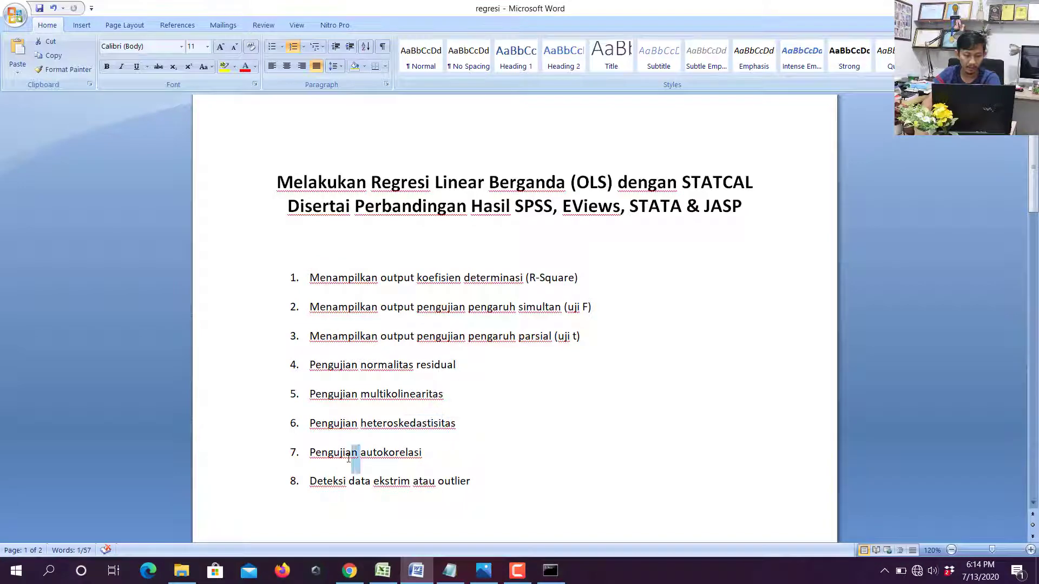
left_click_drag(399, 399, 362, 393)
left_click(350, 571)
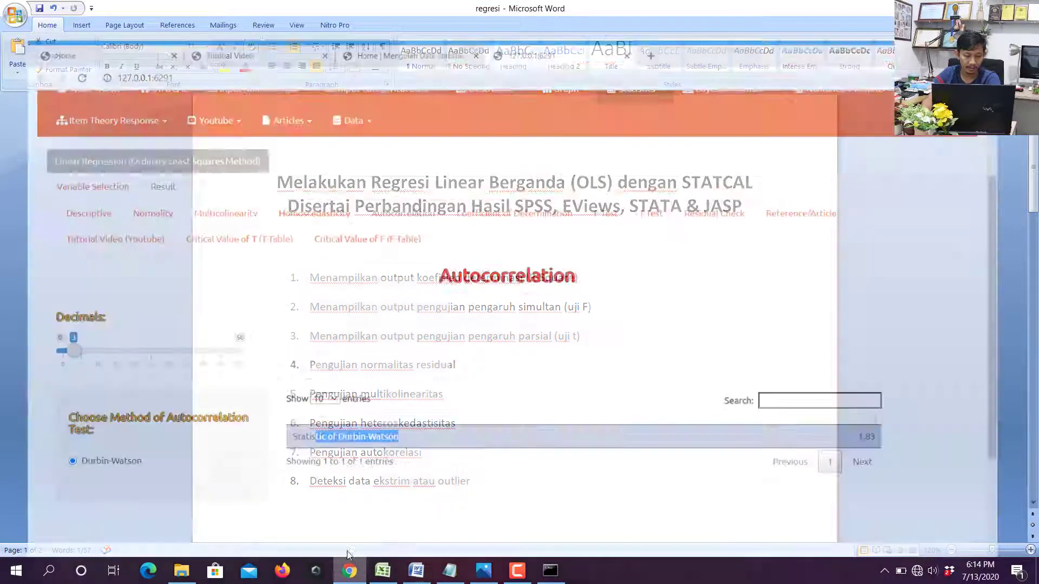
Examine the Variance Inflation Factor table and the correlation matrix in the Multicolinearity results.
left_click(223, 181)
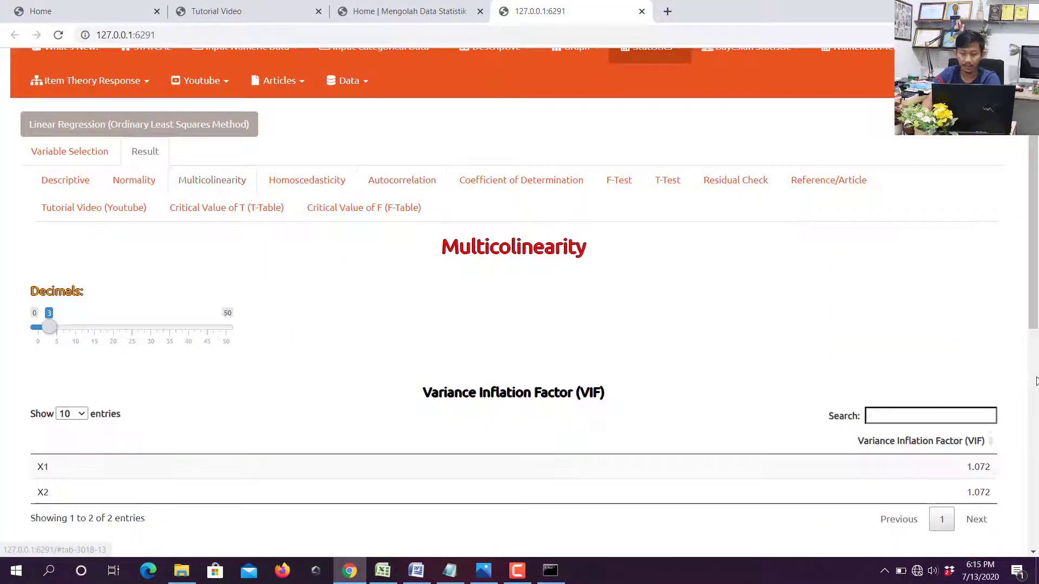
scroll(977, 214, "down", 5)
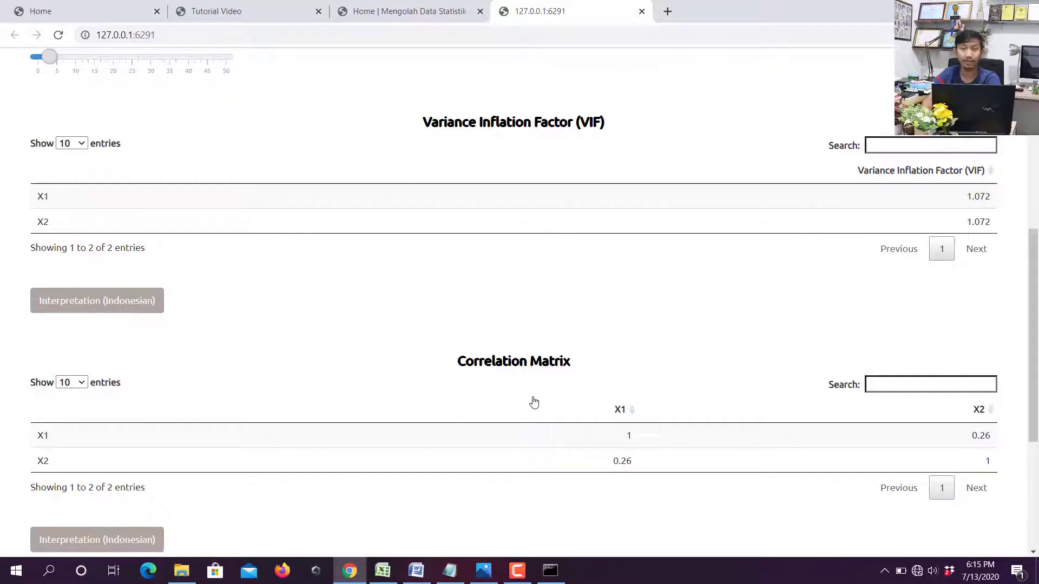
scroll(535, 405, "up", 7)
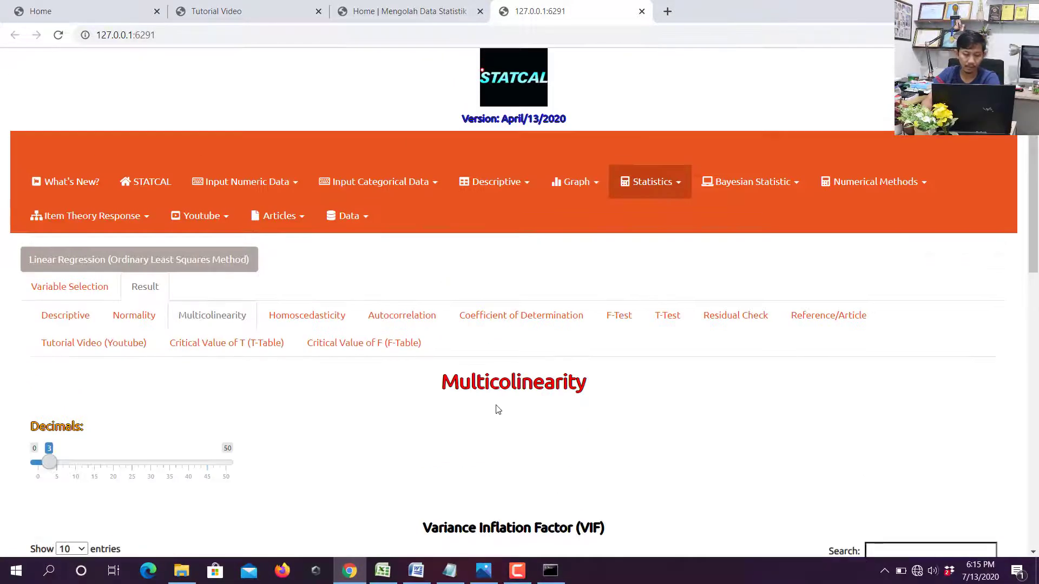
View the F-Test results and highlight part of the partial-effect (uji t) item in the Word list.
left_click(618, 320)
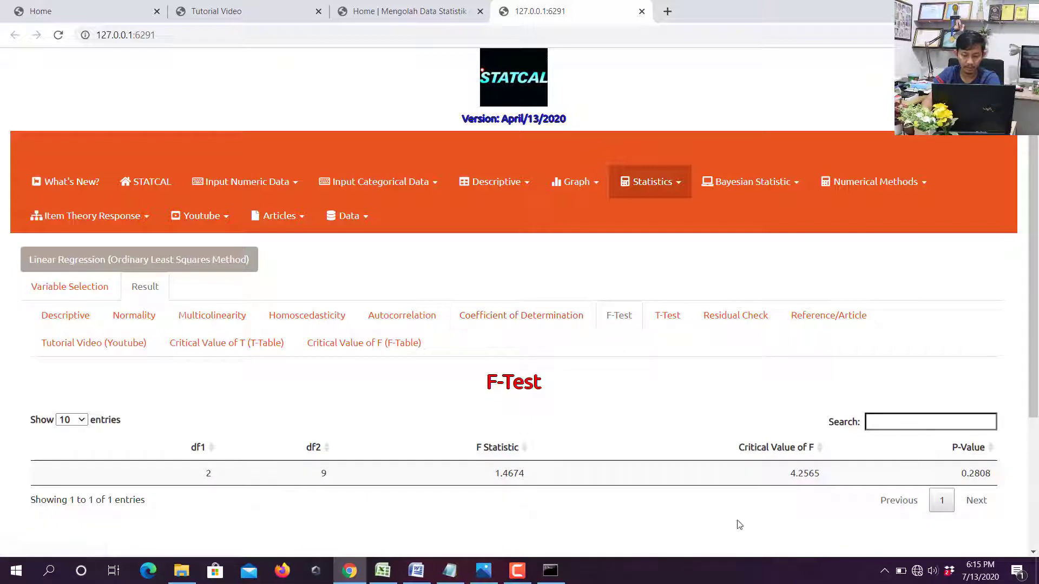
left_click(416, 571)
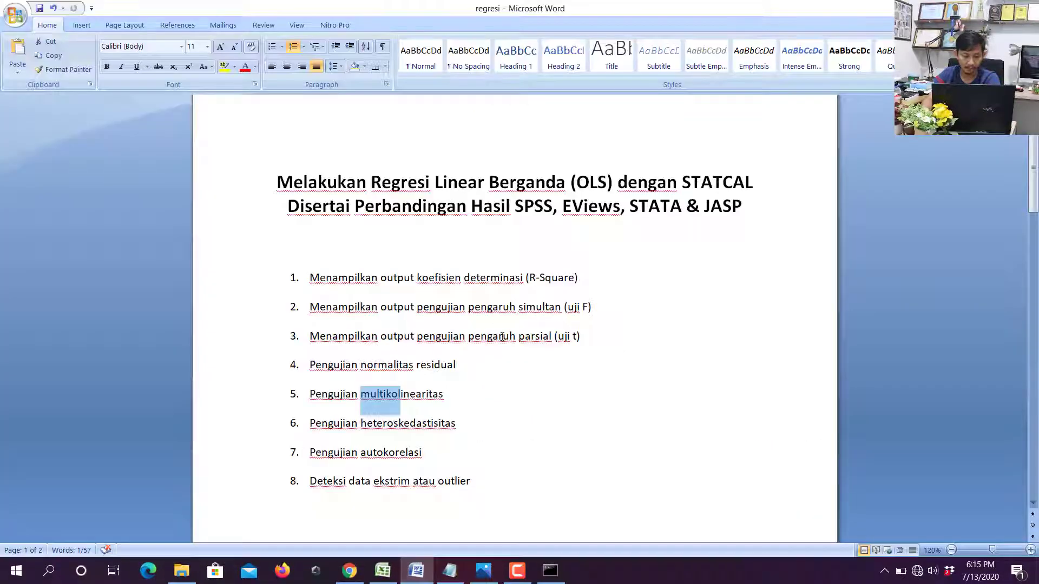
left_click_drag(502, 336, 455, 344)
left_click(350, 570)
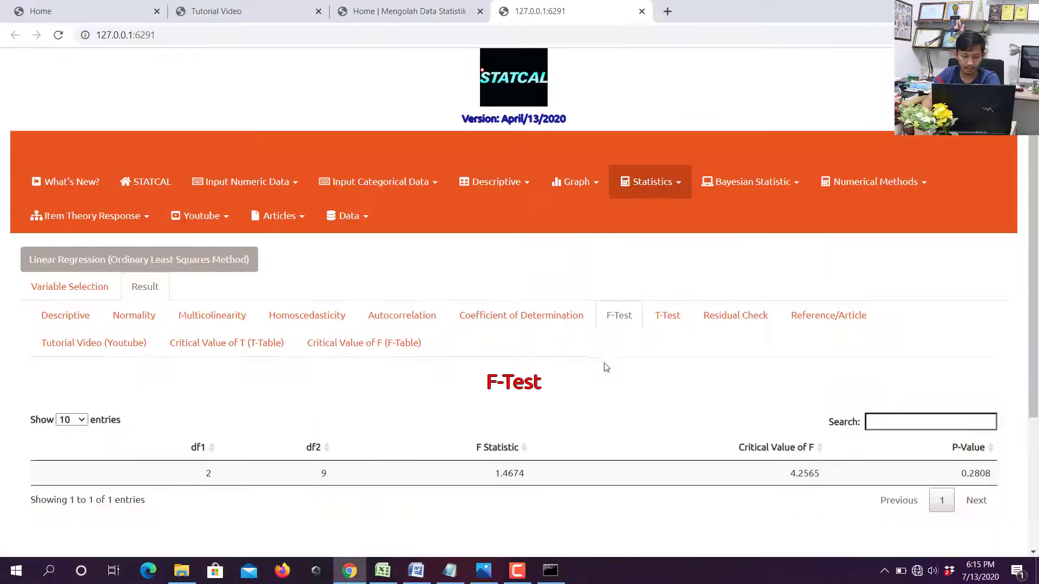
View the T-Test coefficients and the Residual Check for outliers.
left_click(685, 318)
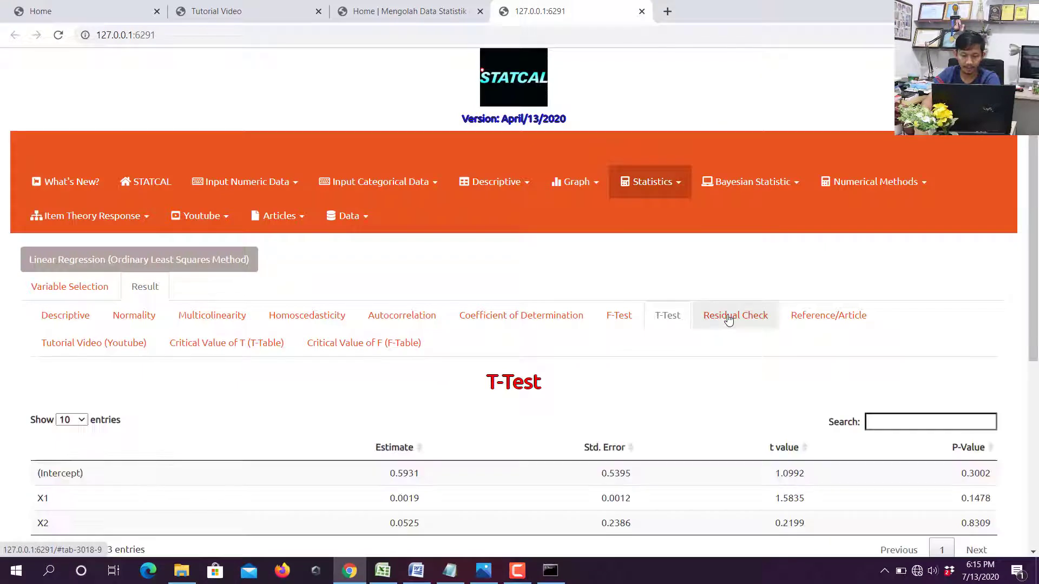
left_click(729, 320)
scroll(587, 299, "down", 1)
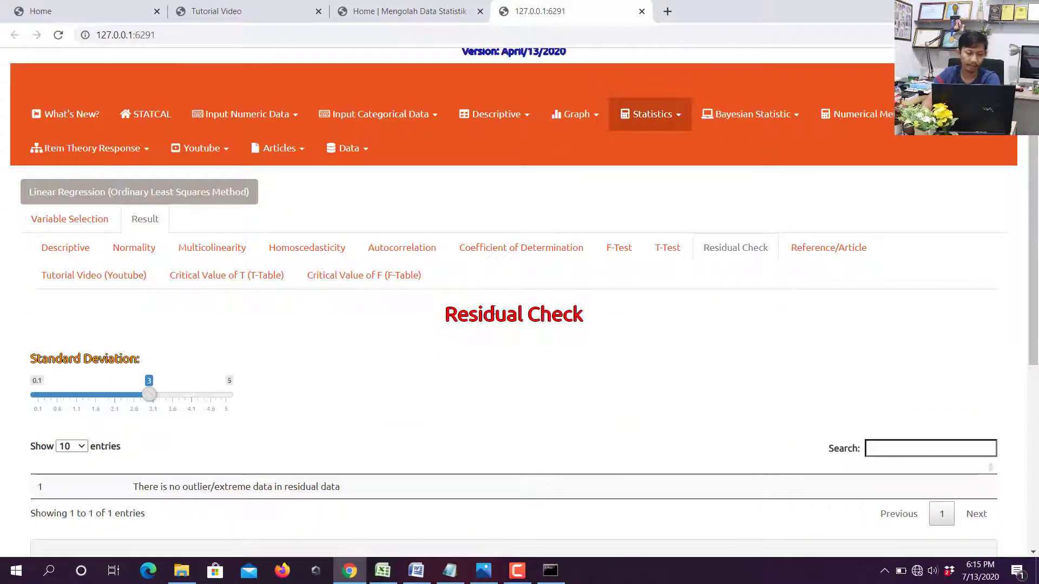
scroll(501, 320, "up", 1)
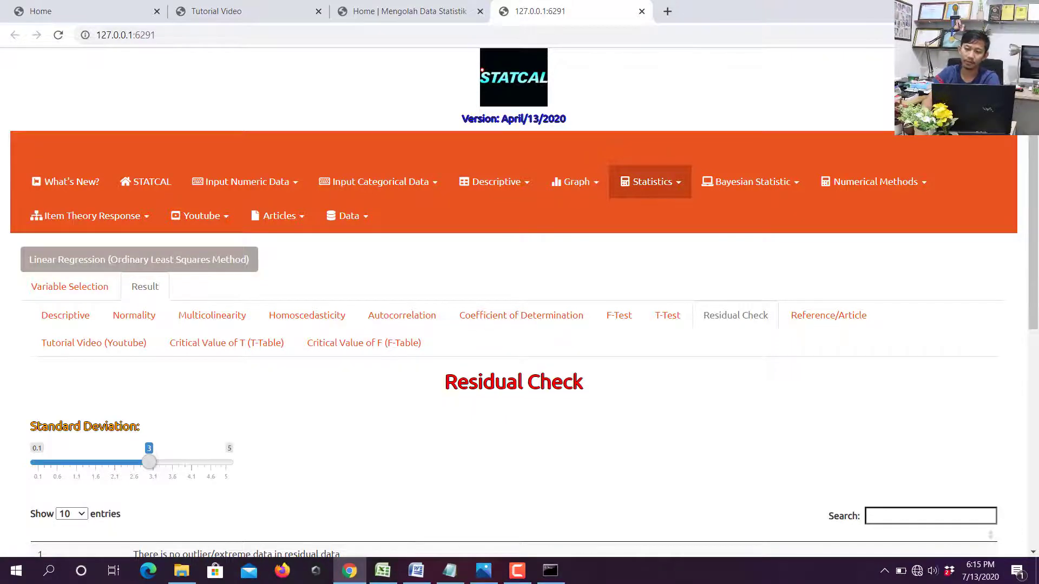
Minimize the STATCAL console, launch SPSS Statistics 17.0 and dismiss its startup dialog to get an empty dataset.
key("alt+Tab")
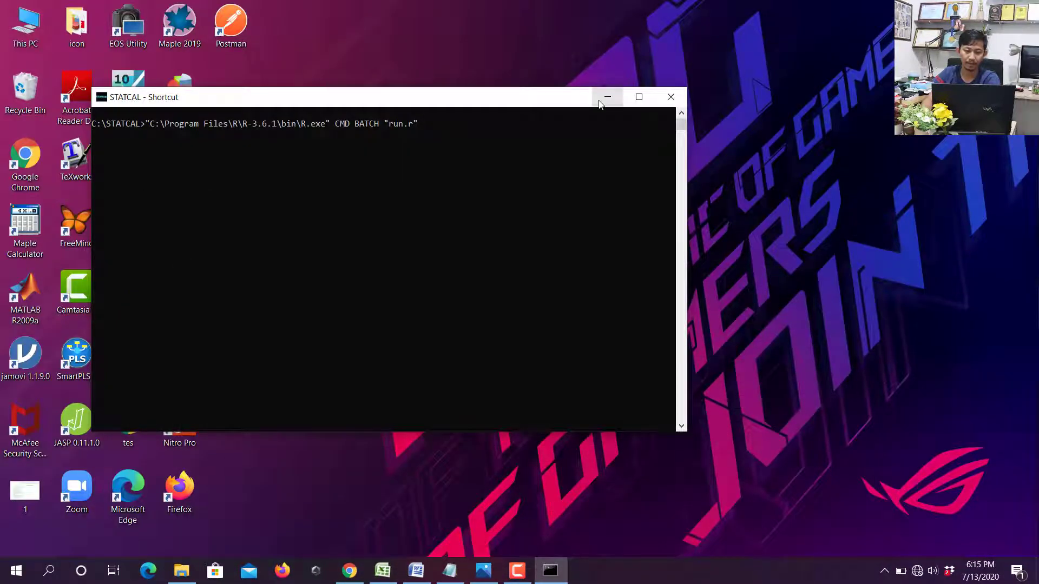
left_click(598, 100)
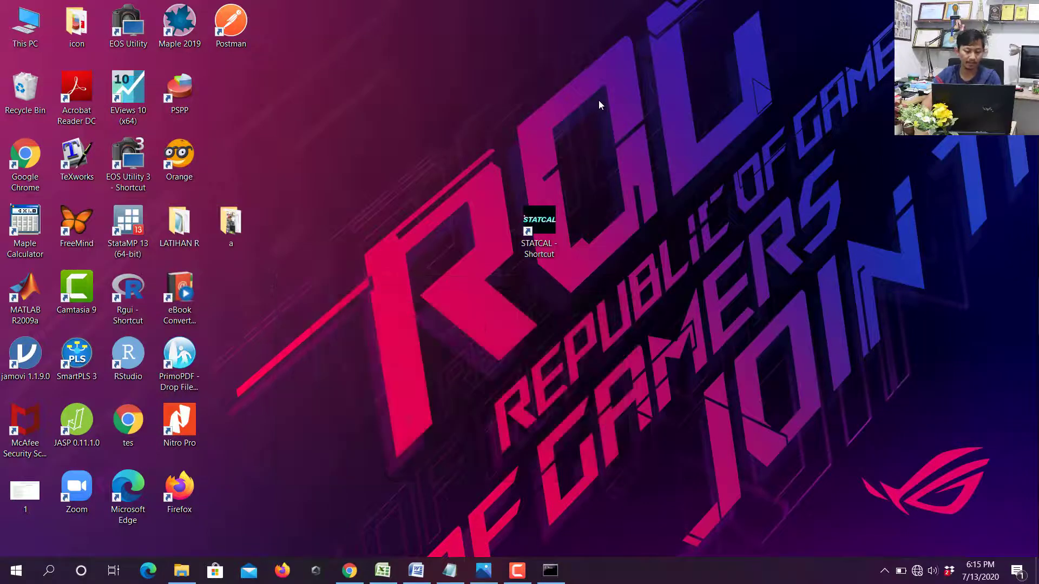
key("super")
key("super")
key("super")
type("spss")
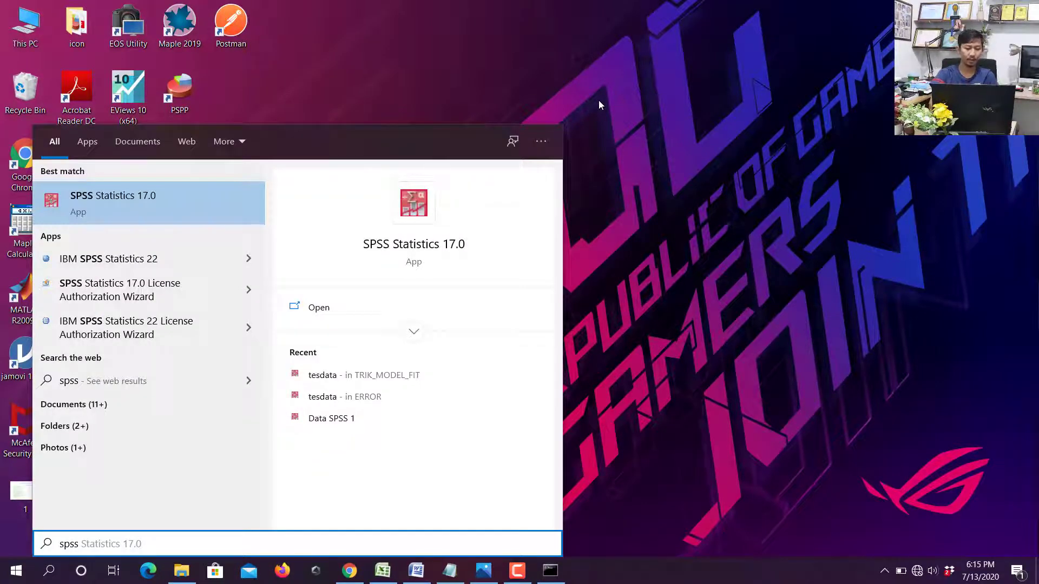
key("Return")
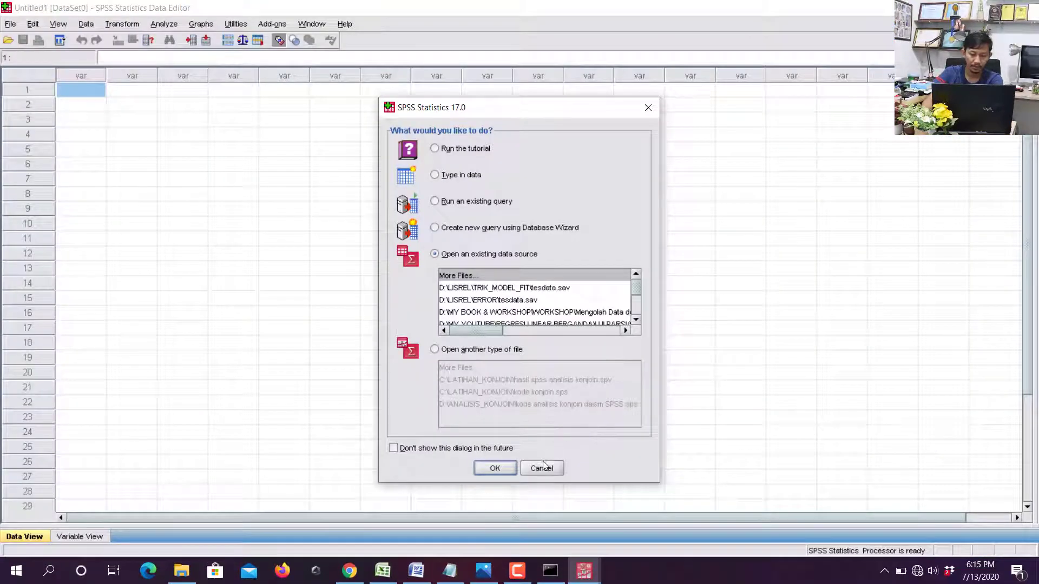
left_click(542, 468)
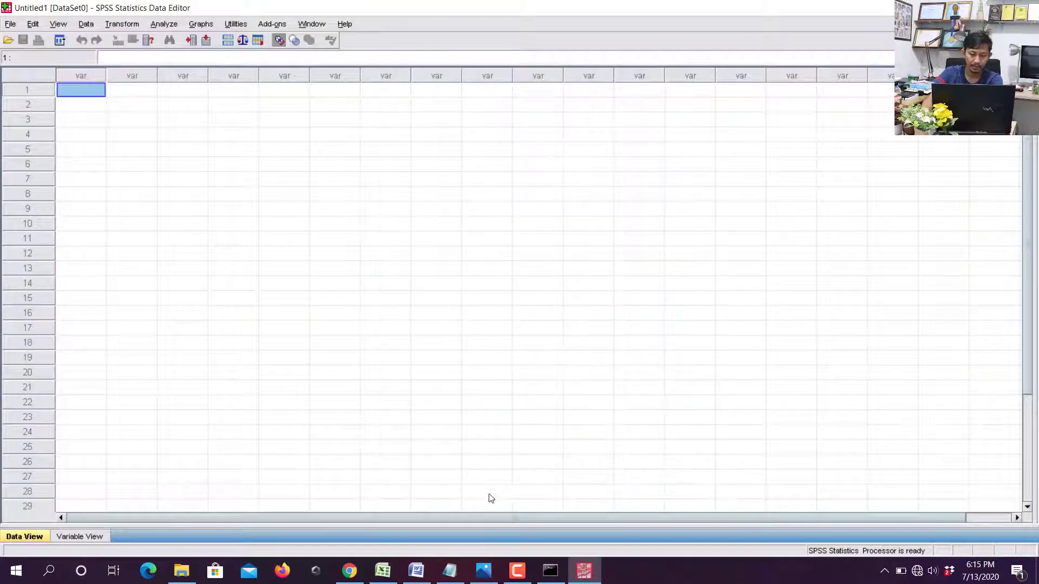
Copy the data in cells A2:C13 of the Excel sheet and paste it into the SPSS Data Editor from the first cell.
left_click(383, 571)
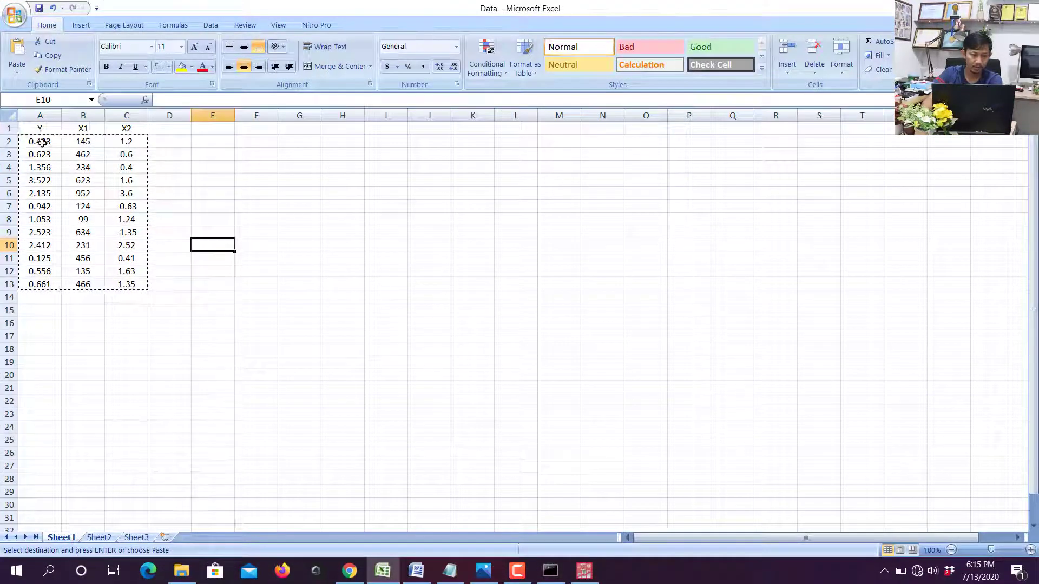
left_click_drag(42, 141, 127, 286)
right_click(76, 168)
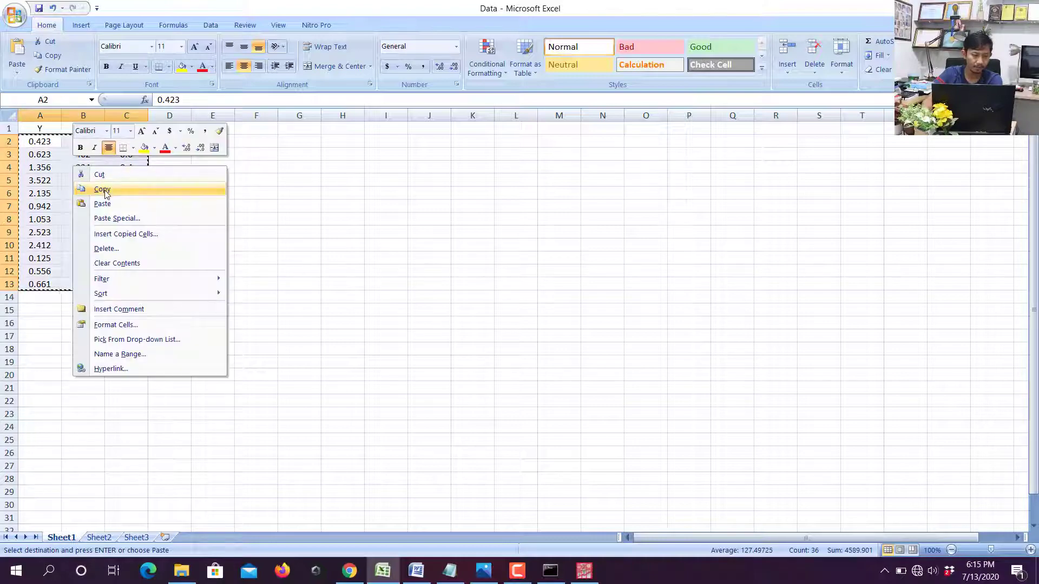
left_click(100, 189)
left_click(584, 571)
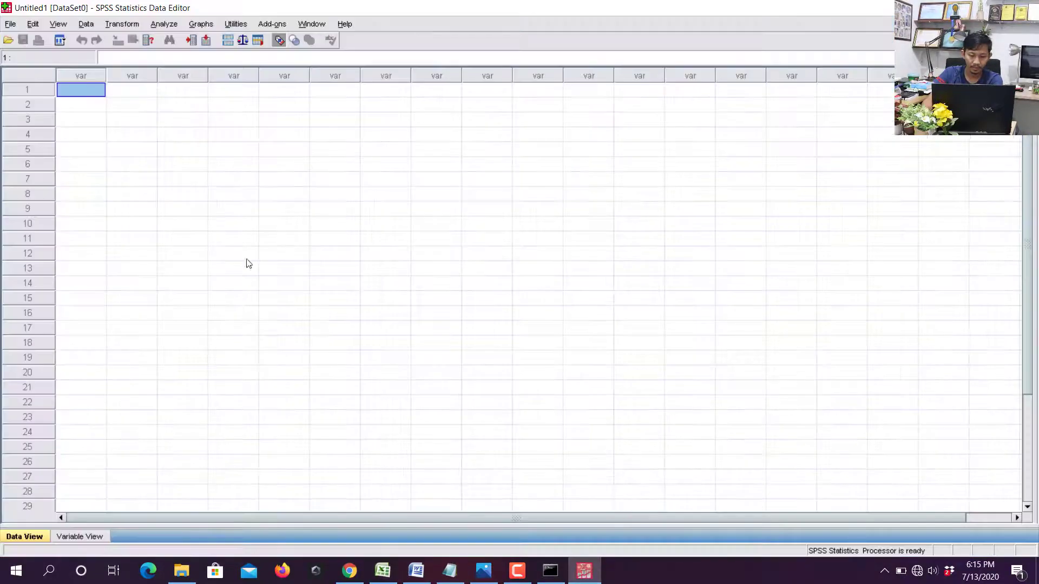
key("ctrl+v")
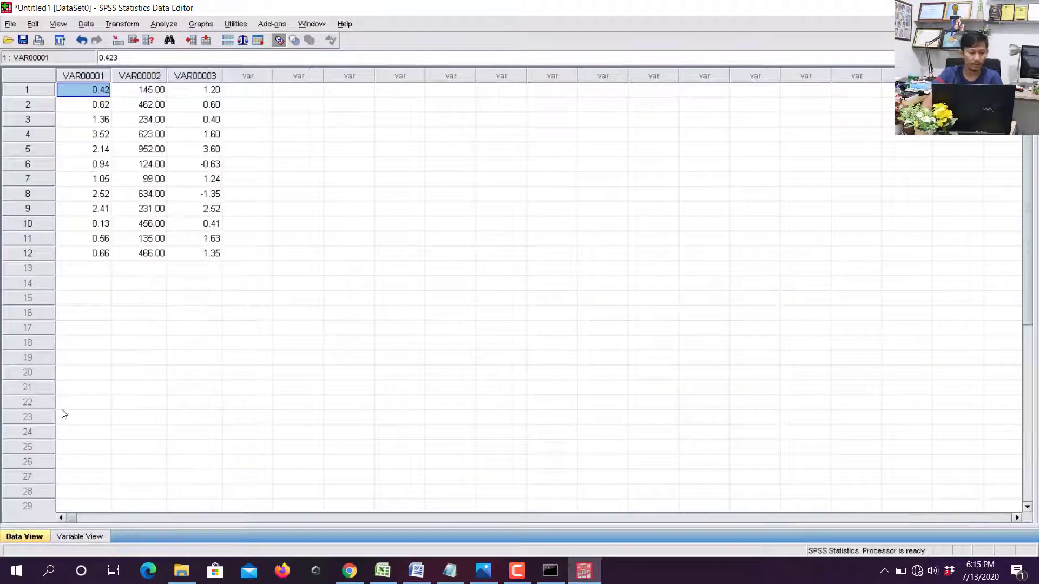
Name the three SPSS variables Y, X1 and X2 and return to the data values.
left_click(84, 537)
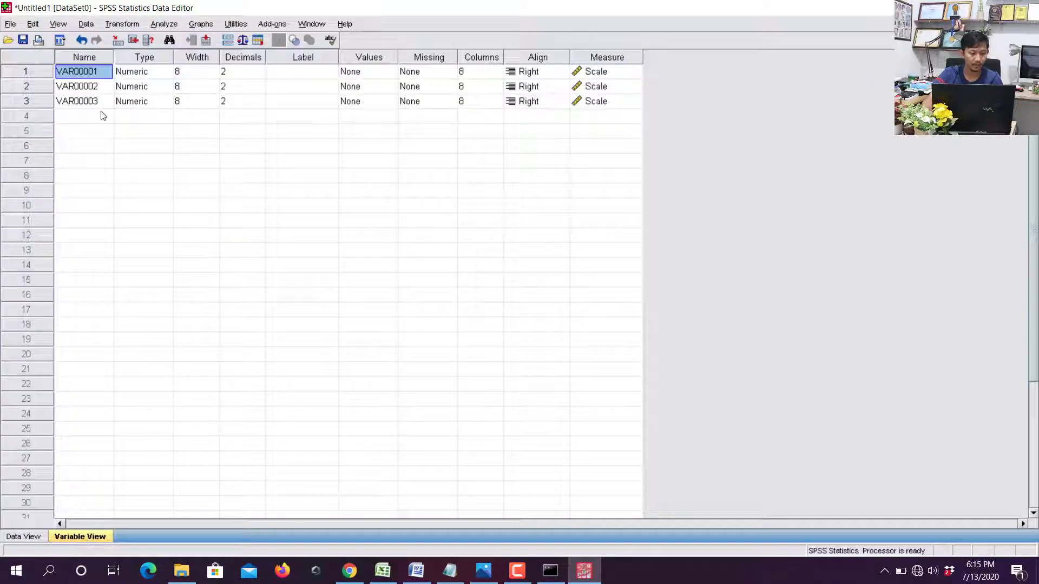
type("Y")
key("Return")
type("X")
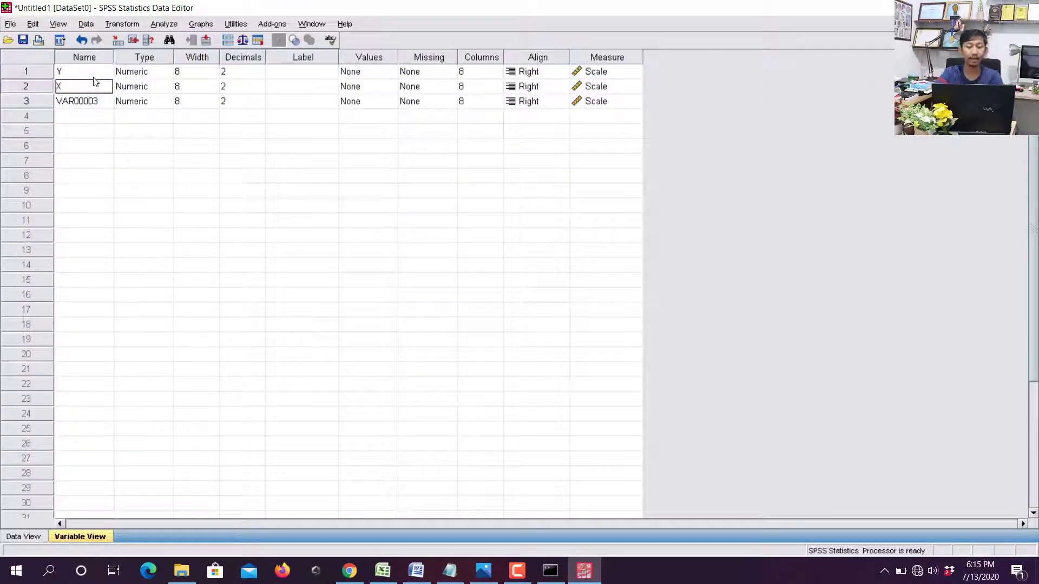
type("1")
key("Return")
type("X2")
key("Return")
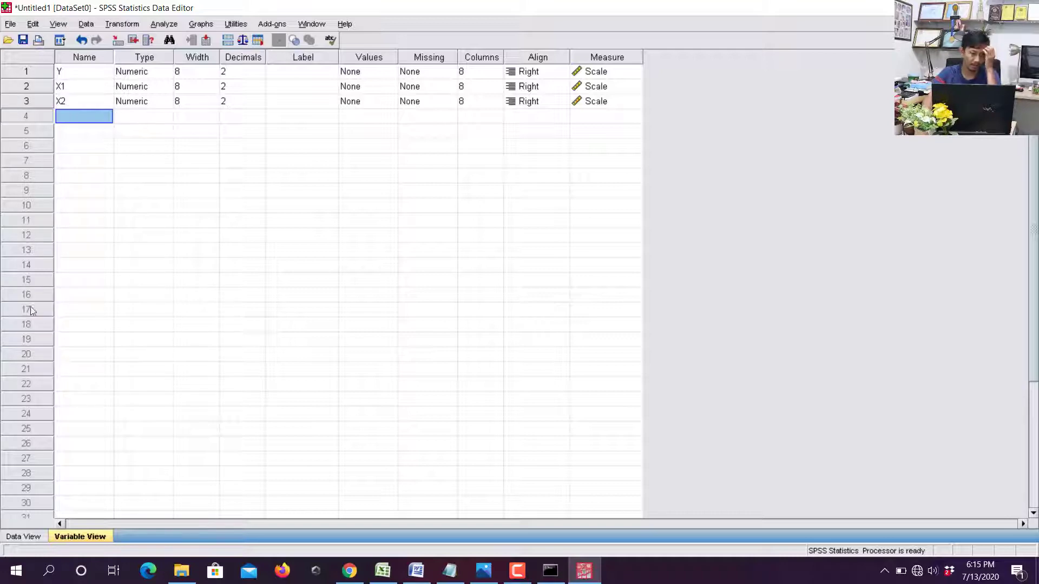
left_click(23, 537)
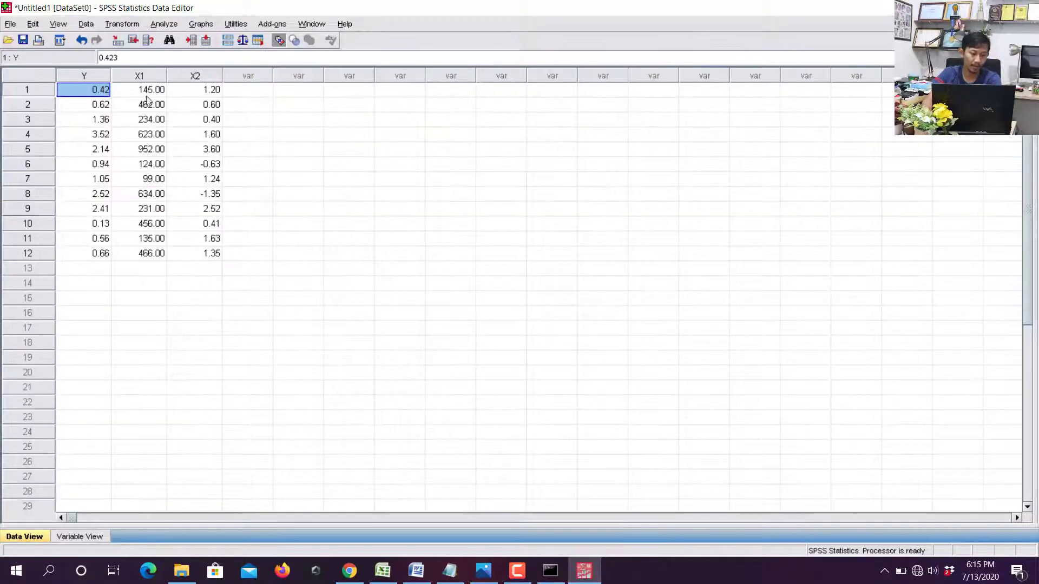
Set up a linear regression with Y as the dependent variable and X1 and X2 as the independent variables.
left_click(164, 24)
mouse_move(248, 179)
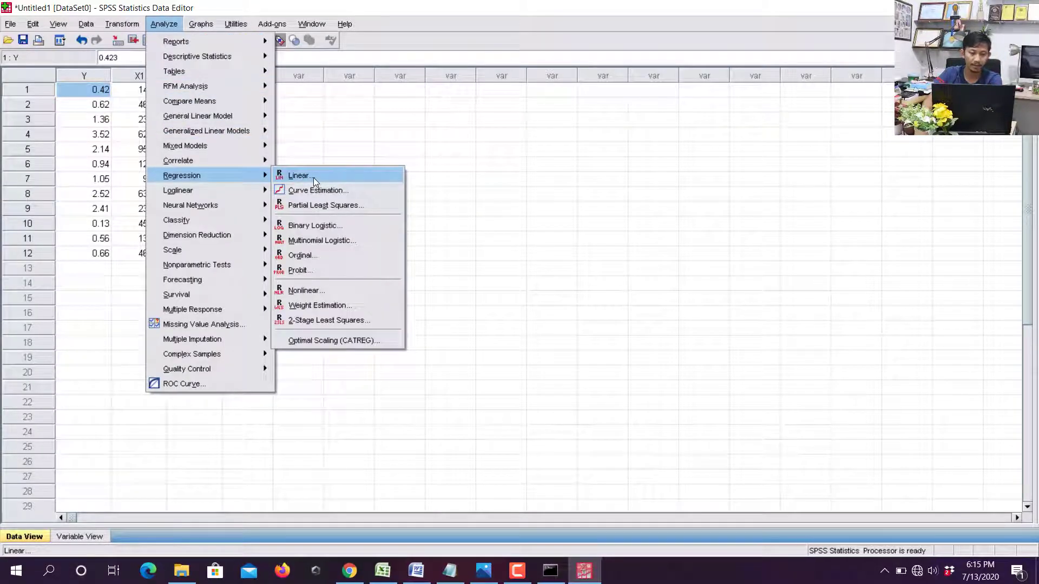
left_click(313, 177)
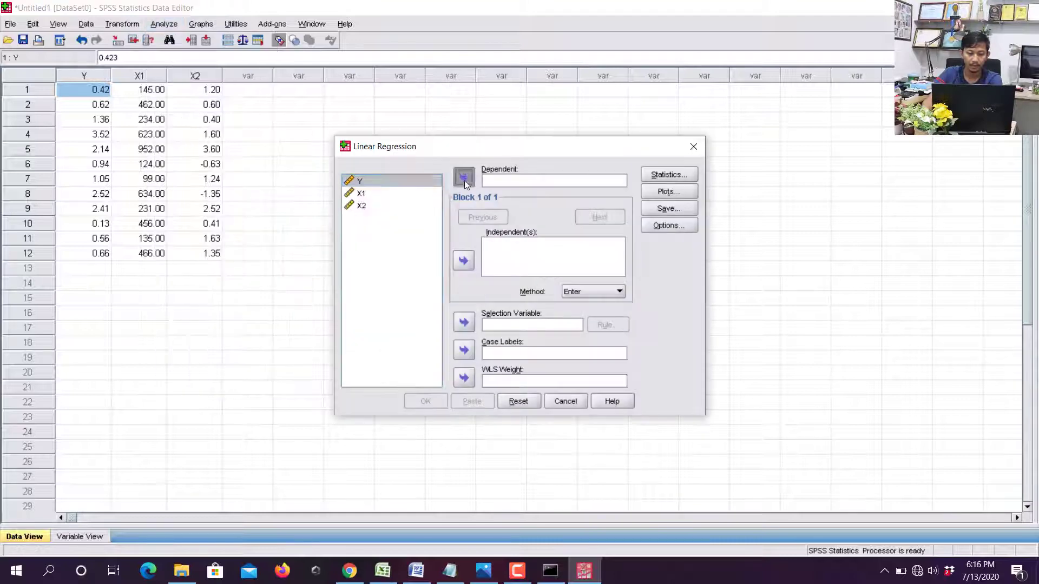
left_click(465, 180)
left_click(361, 181, "shift")
left_click(463, 260)
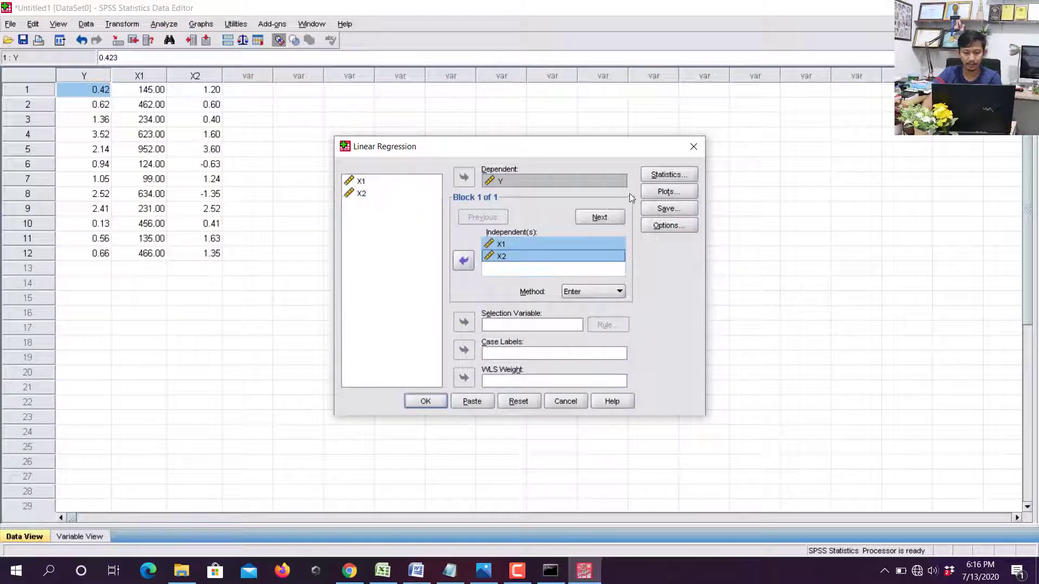
Add collinearity diagnostics and the Durbin-Watson test to the regression statistics.
left_click(654, 176)
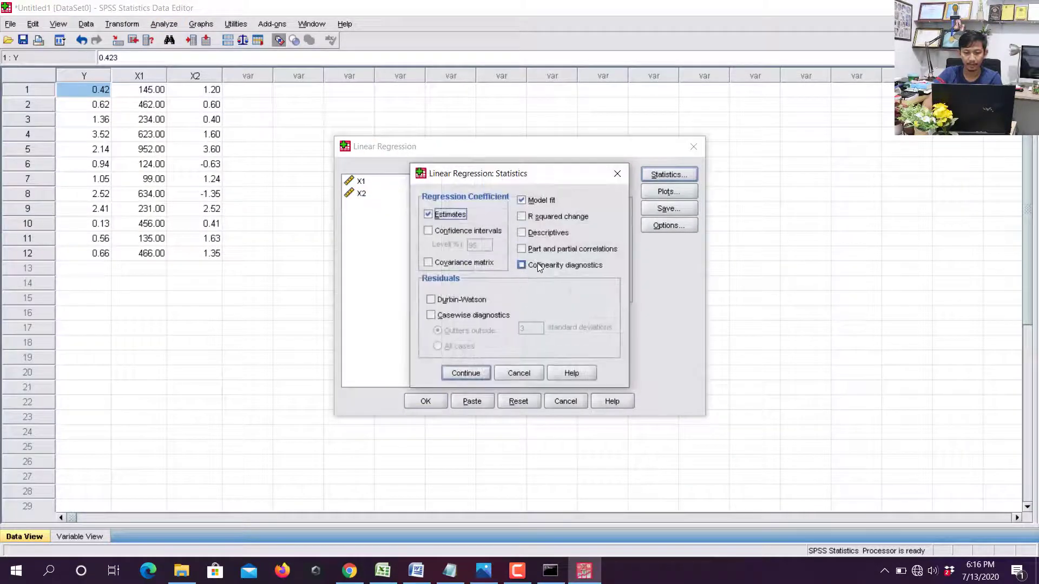
left_click(539, 266)
left_click(462, 300)
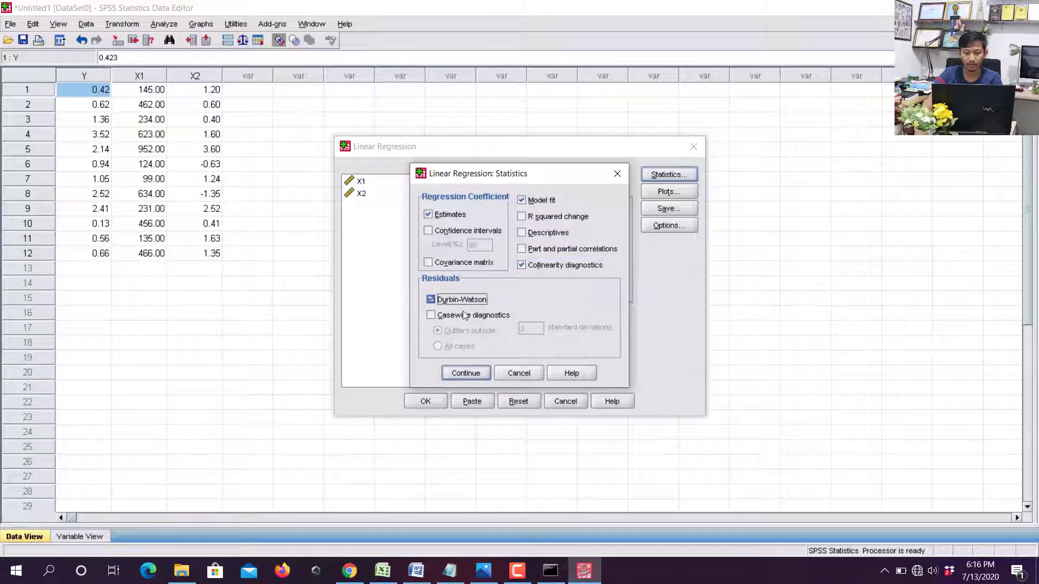
left_click(465, 372)
Have the unstandardized residuals saved and run the regression.
left_click(666, 208)
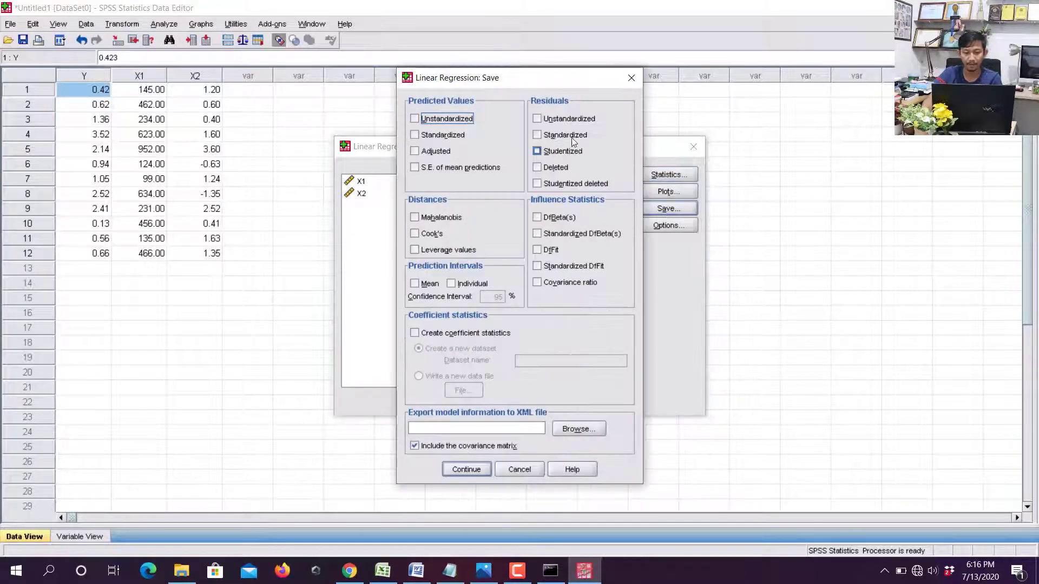
left_click(537, 119)
left_click(454, 470)
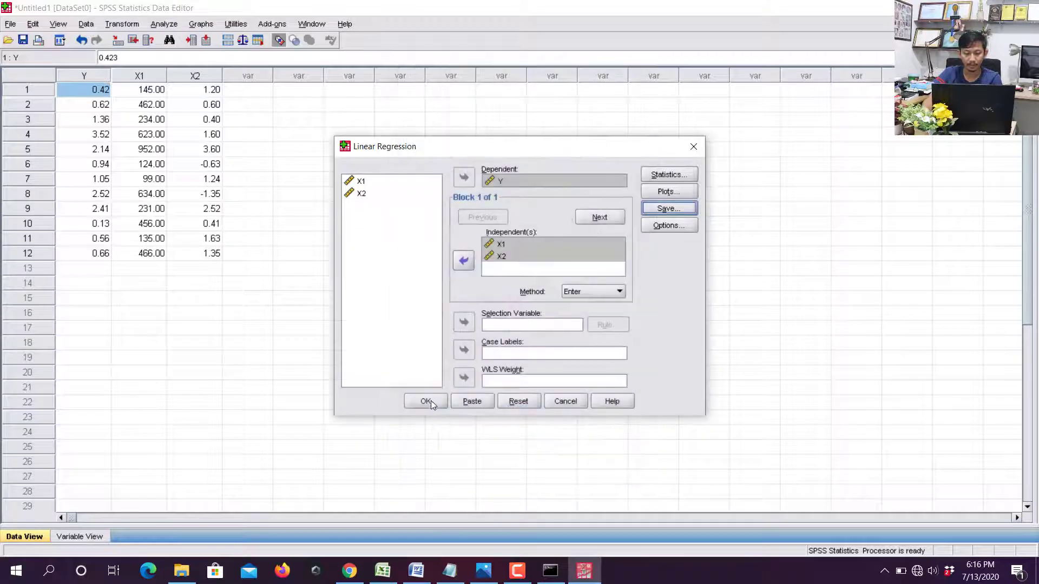
left_click(425, 401)
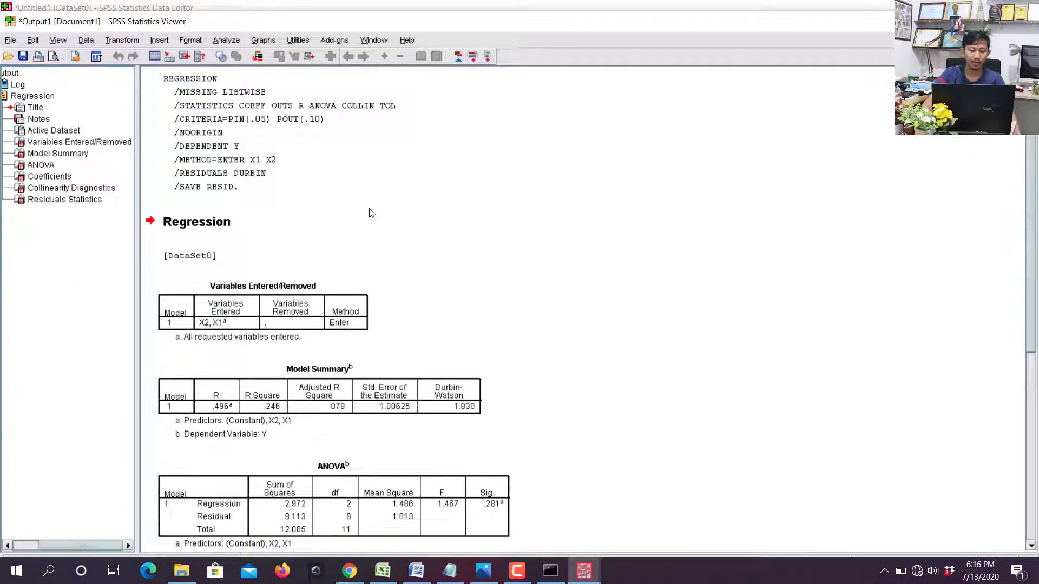
Examine R Square in the SPSS Model Summary and compare it with STATCAL's Coefficient of Determination result.
scroll(306, 264, "down", 3)
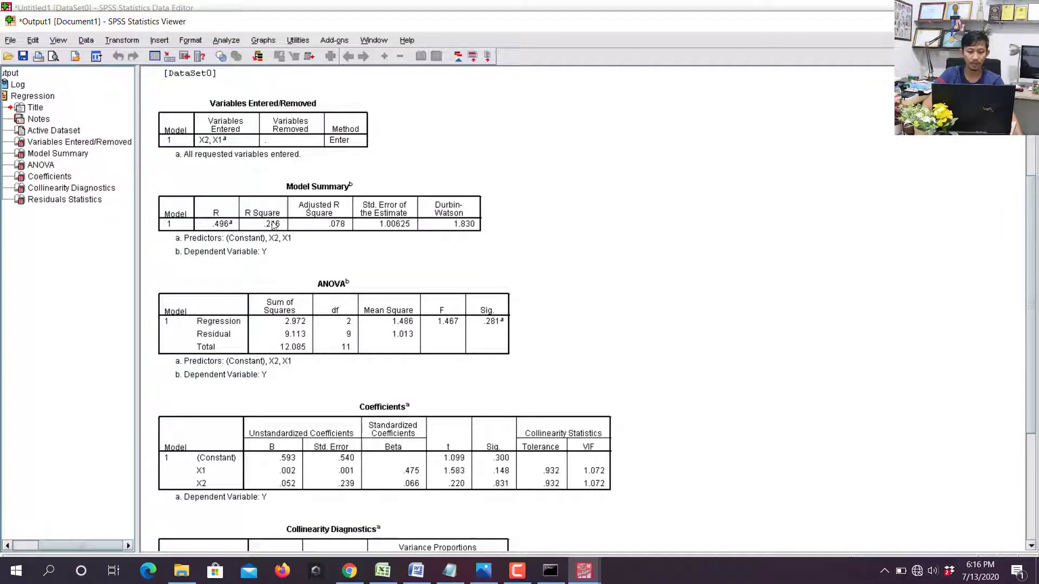
left_click(349, 571)
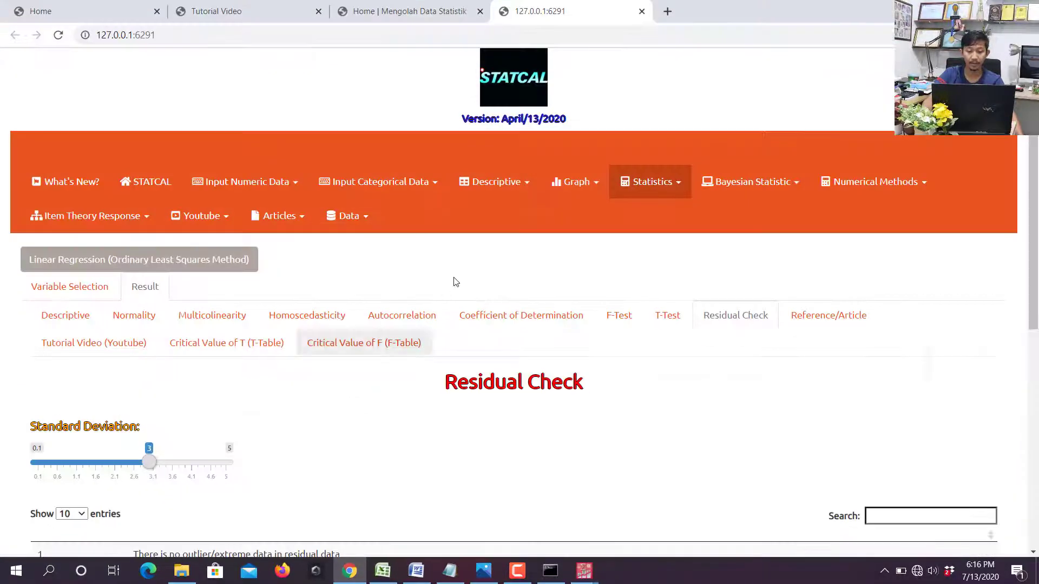
left_click(514, 316)
scroll(515, 323, "down", 3)
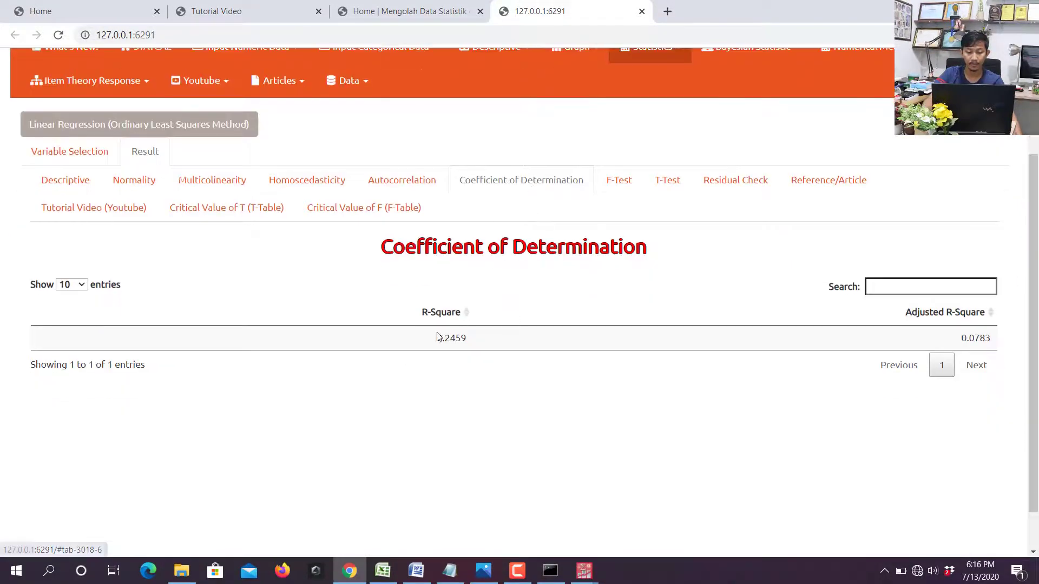
double_click(466, 339)
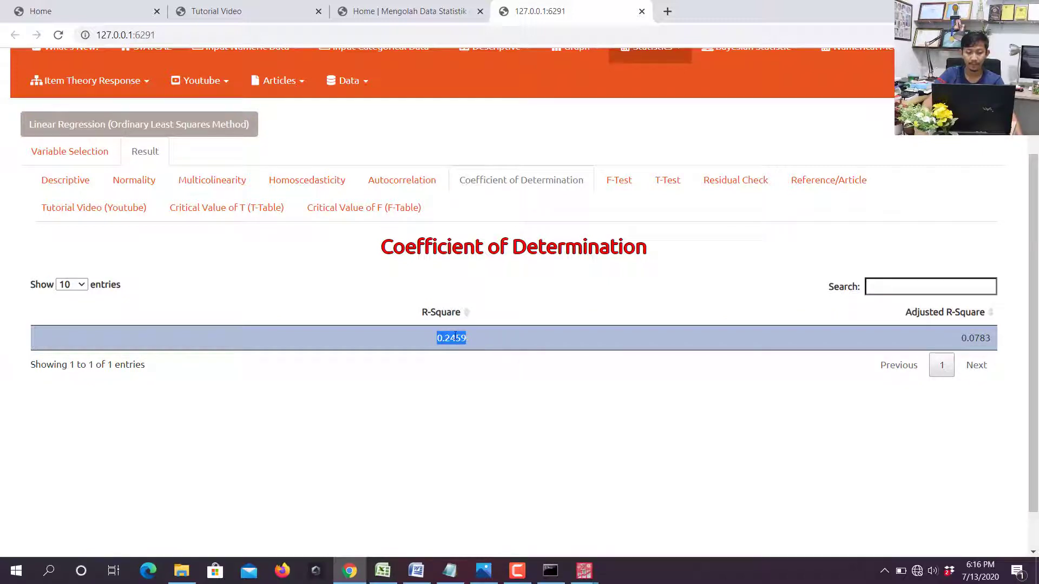
left_click(439, 339)
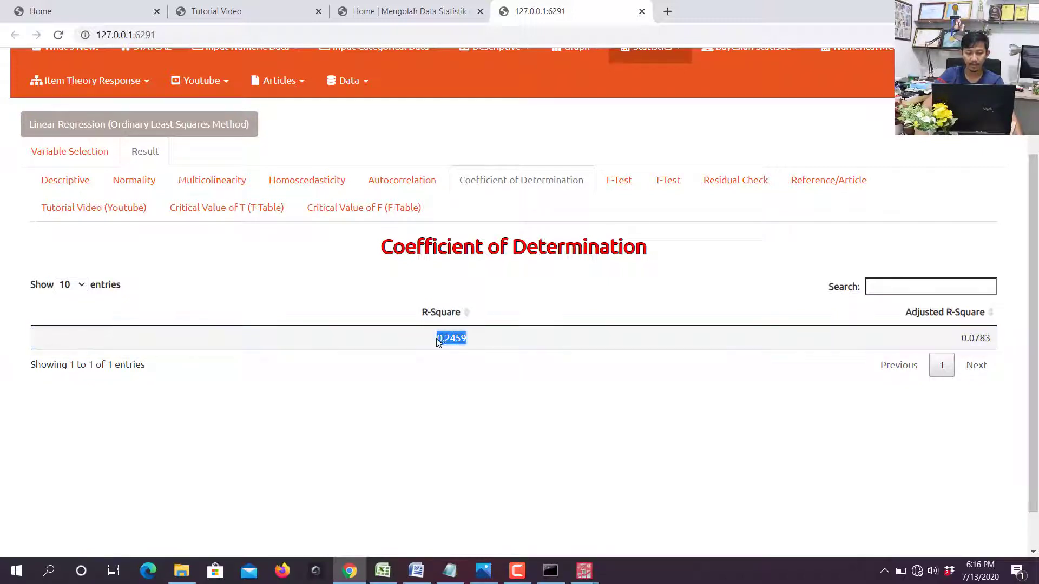
left_click(438, 339)
left_click_drag(438, 339, 462, 340)
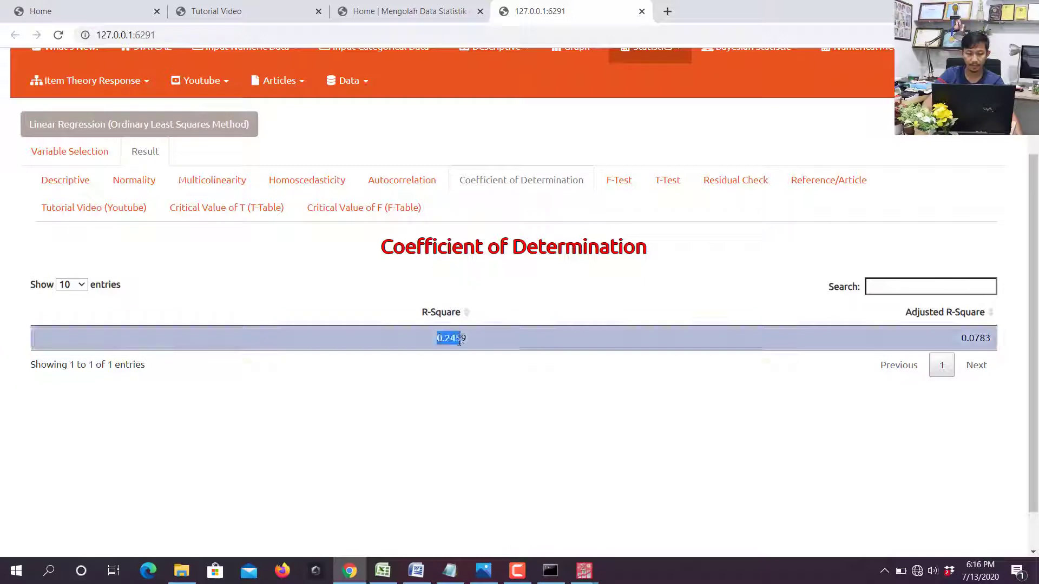
Check the F statistic and significance in the SPSS ANOVA table against STATCAL's F-Test p-value.
mouse_move(584, 571)
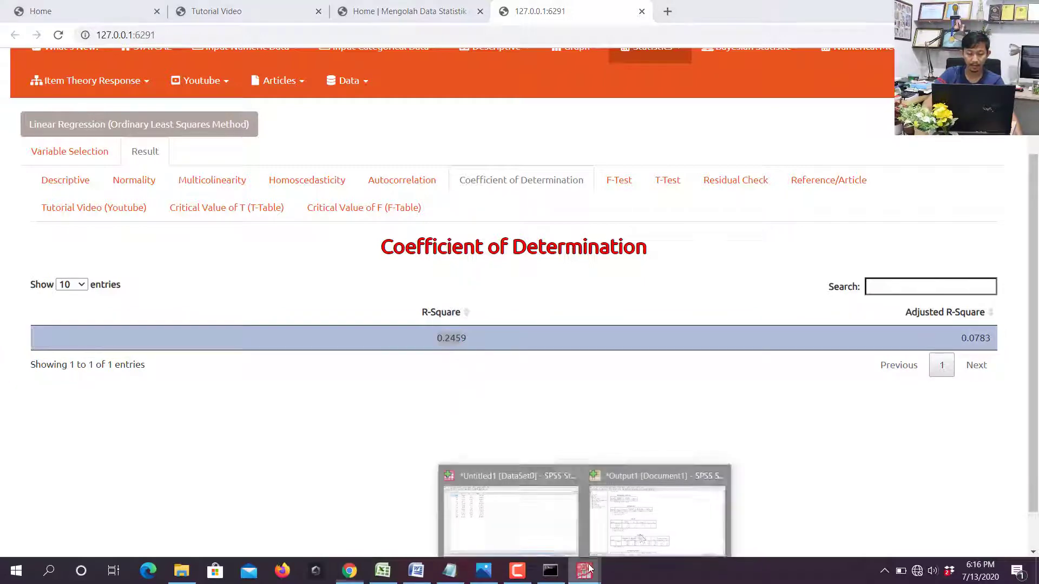
left_click(510, 522)
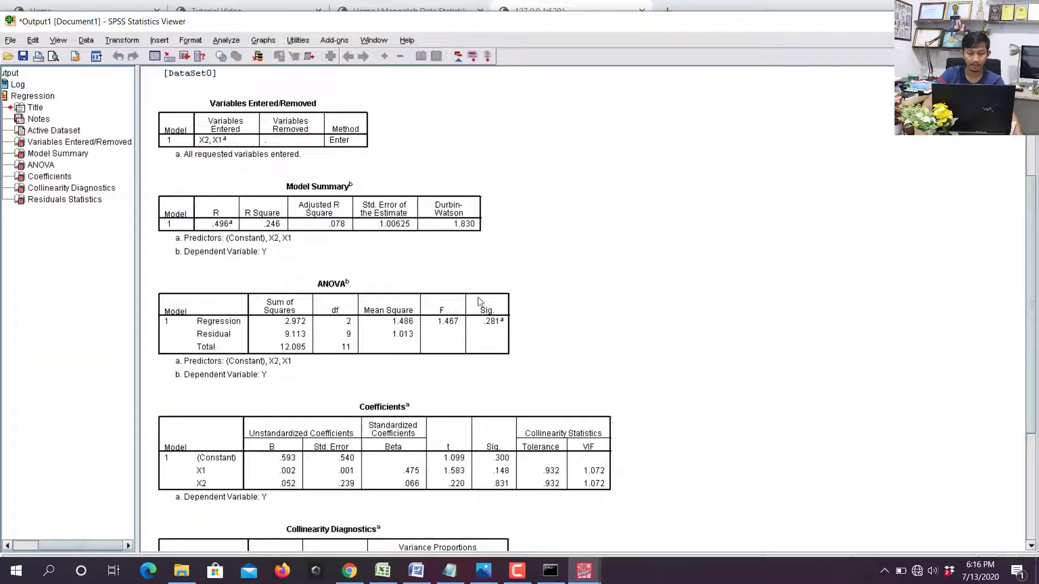
scroll(493, 297, "down", 3)
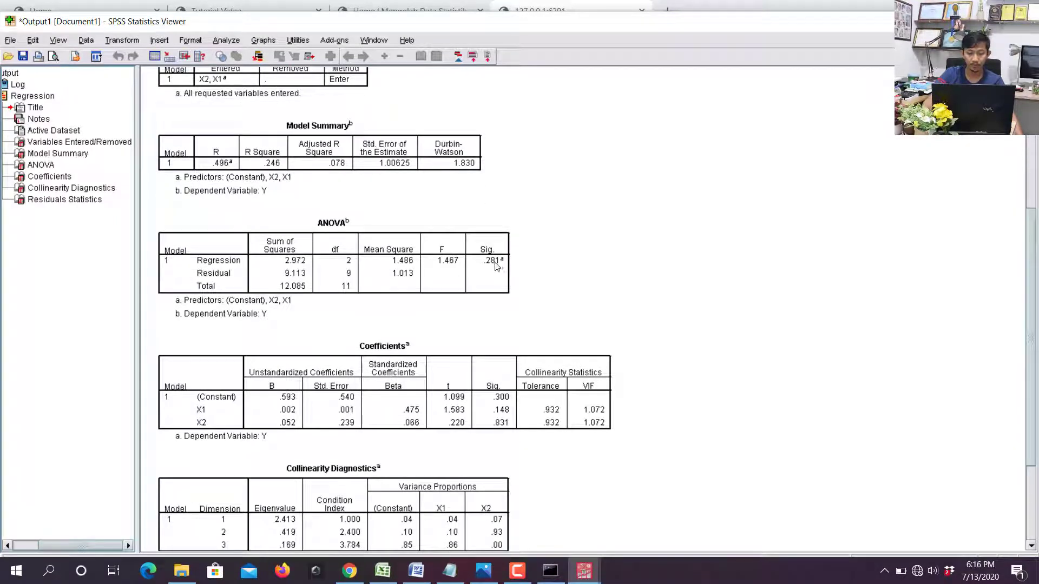
left_click(353, 569)
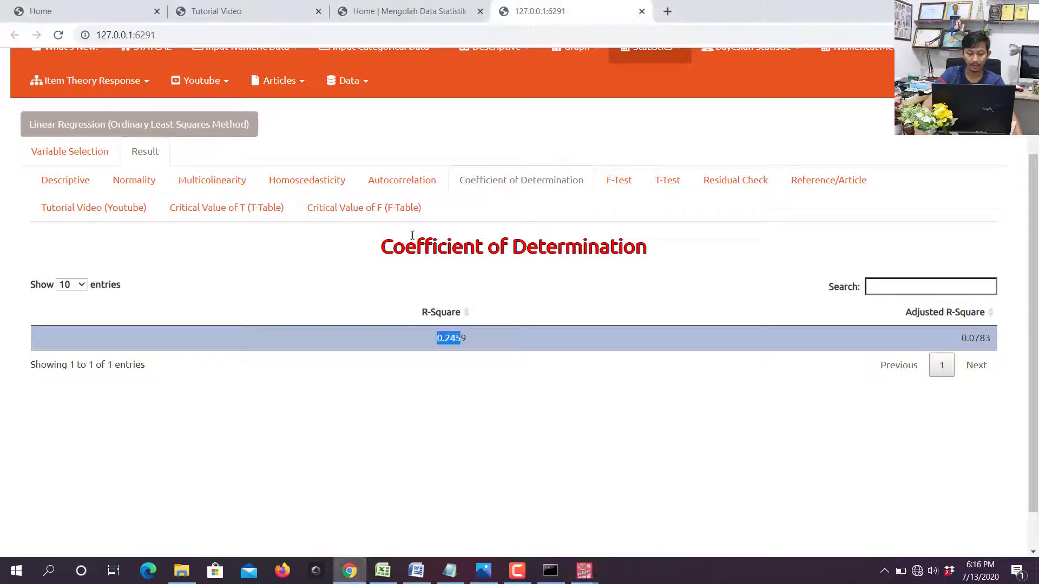
left_click(617, 183)
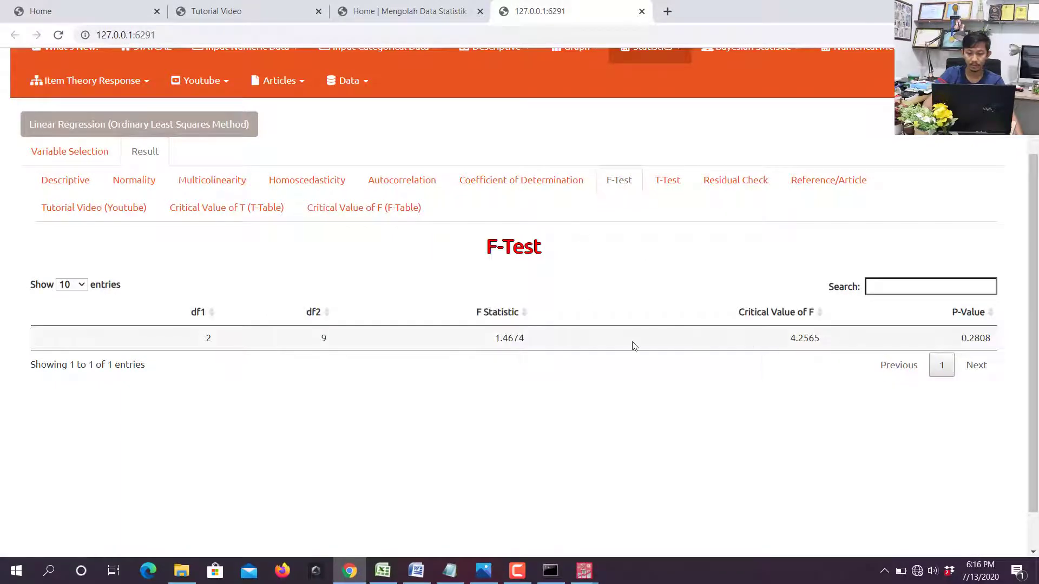
left_click_drag(965, 339, 983, 339)
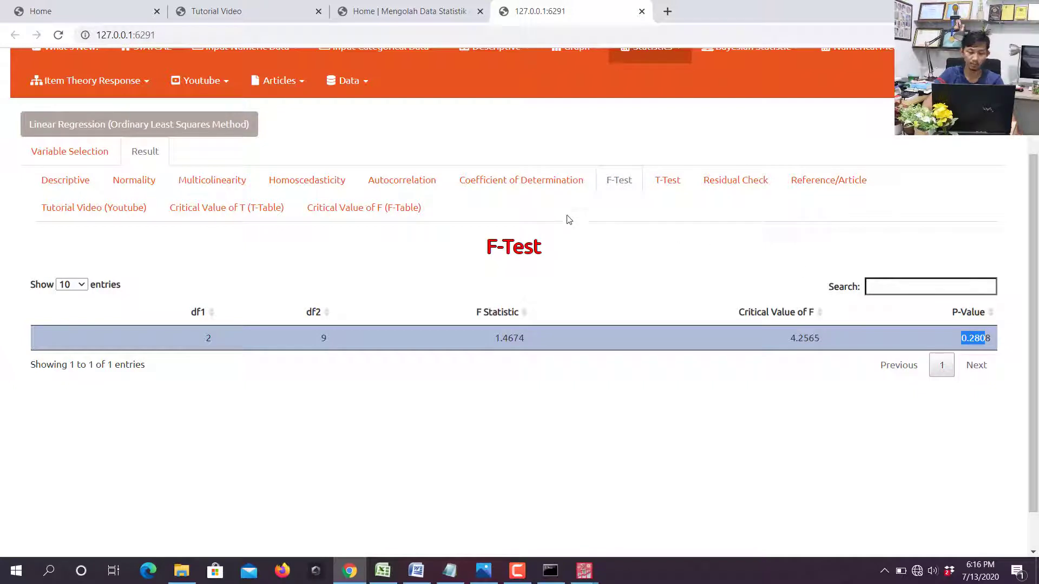
View STATCAL's T-Test estimates and p-values and compare them with the SPSS Coefficients table.
left_click(670, 184)
scroll(914, 319, "down", 1)
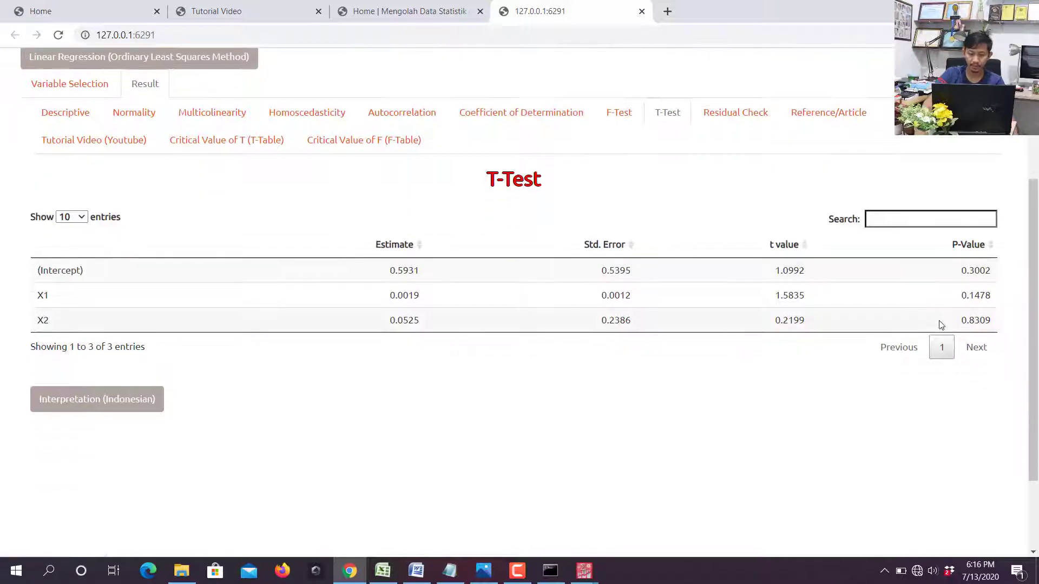
left_click(392, 296)
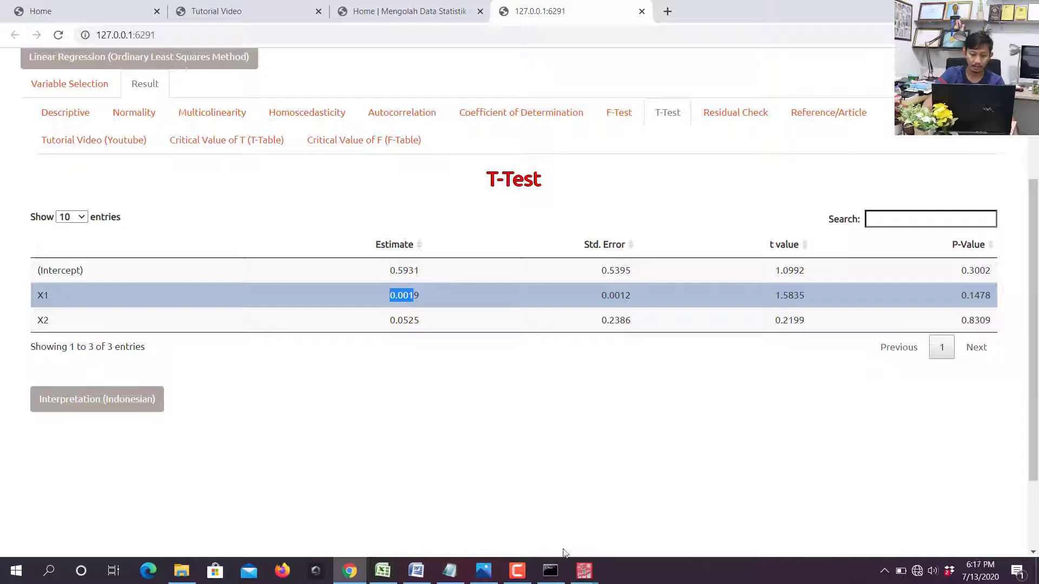
left_click(584, 571)
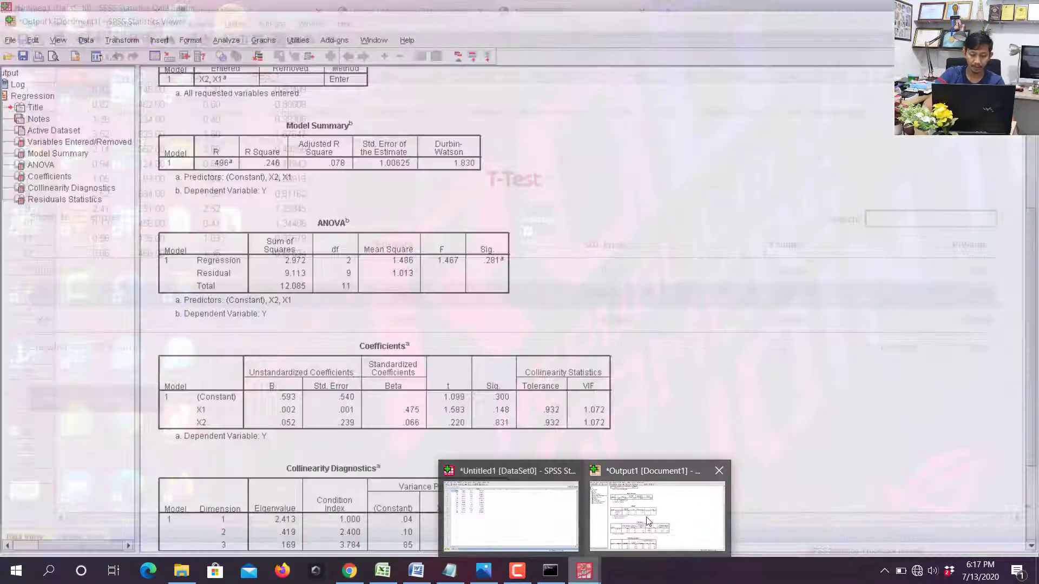
left_click(657, 517)
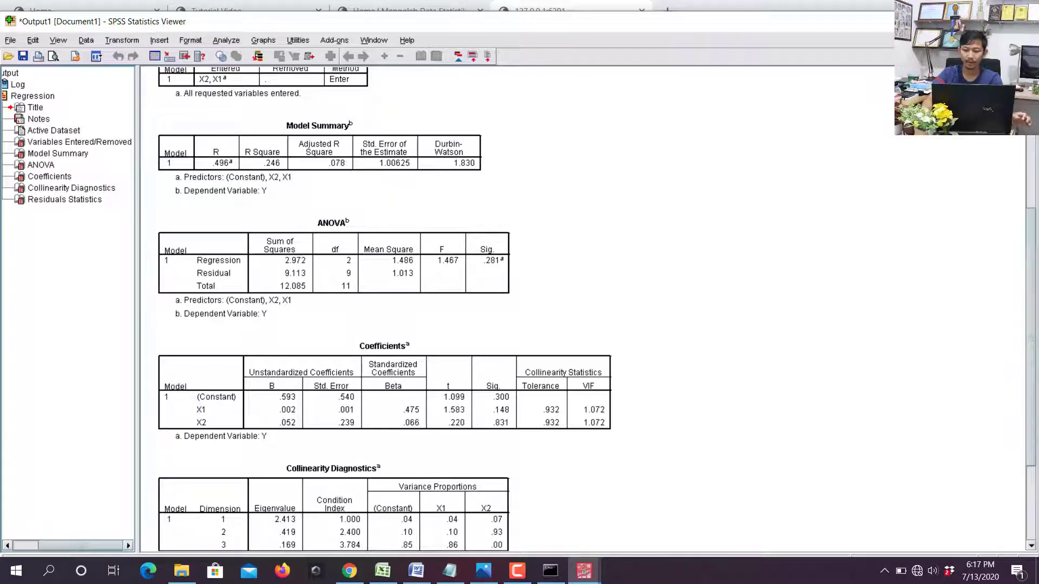
Close the SPSS output and the Data Editor without saving either, exiting SPSS.
key("alt+F4")
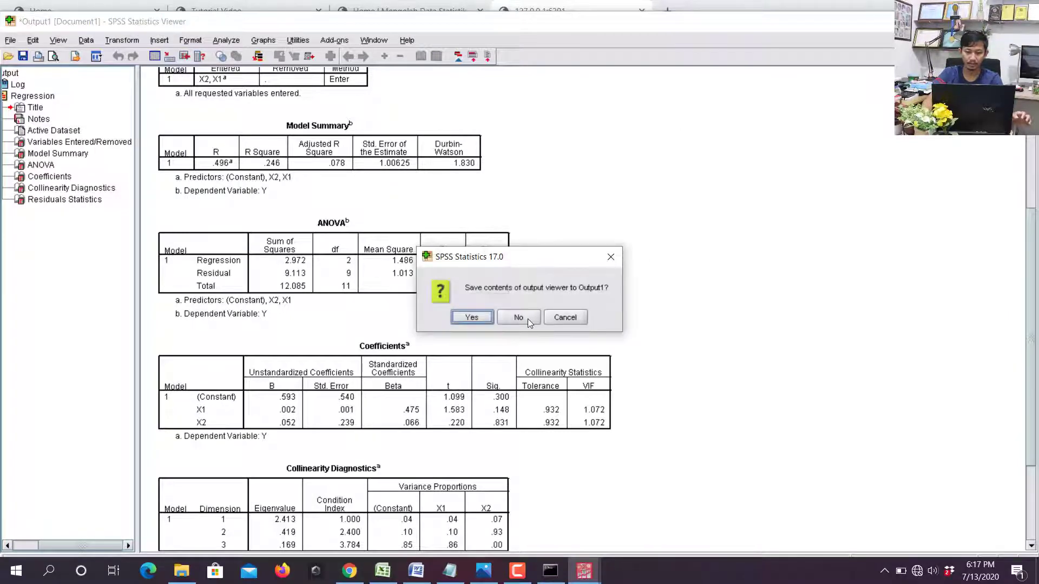
left_click(528, 320)
left_click(585, 571)
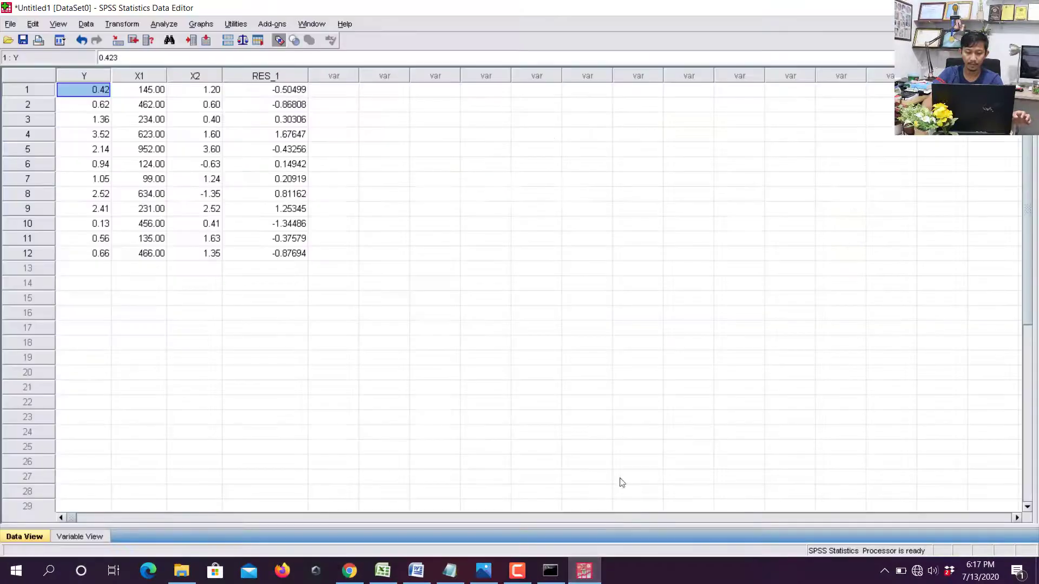
key("alt+F4")
left_click(501, 316)
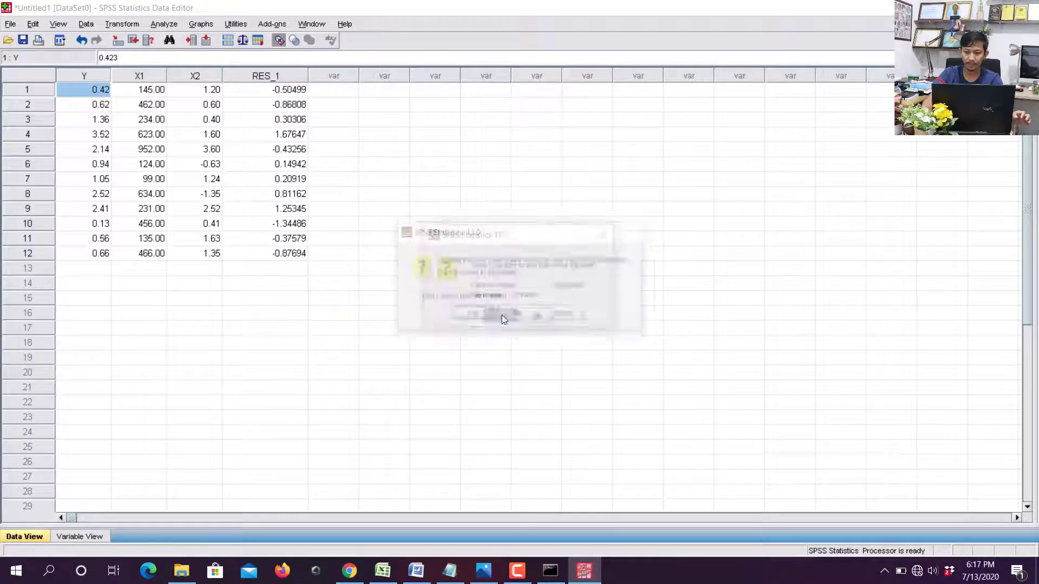
left_click(519, 315)
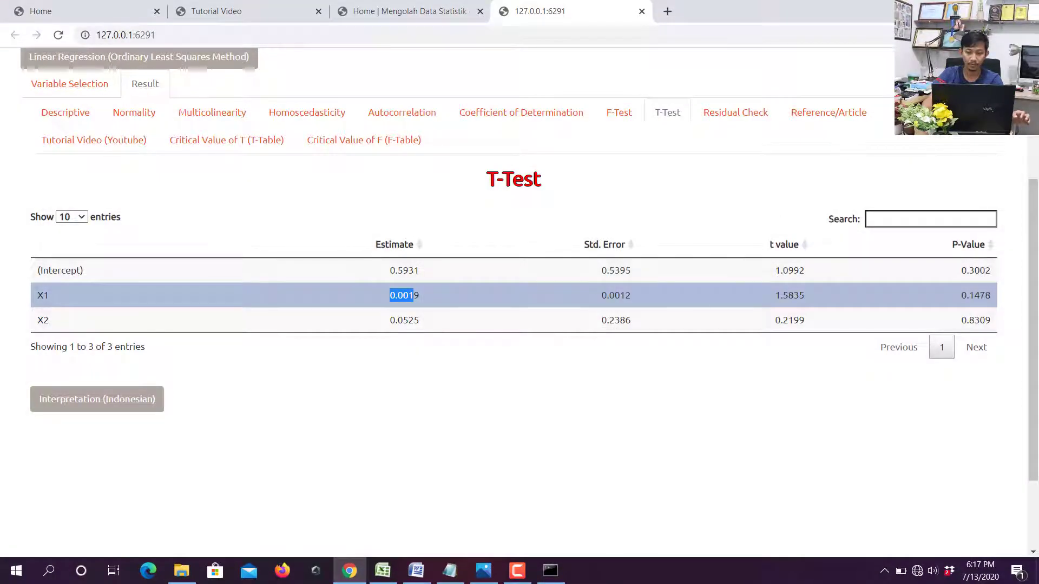
Clear the open windows to reach the desktop, launch EViews 10 and dismiss its startup screen.
key("alt+F4")
key("alt+F4")
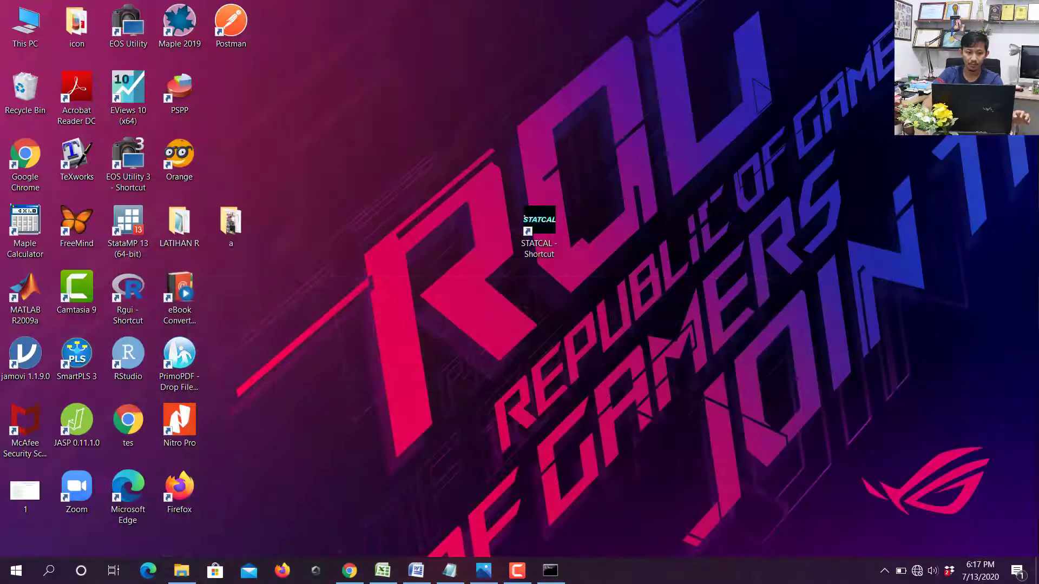
double_click(136, 105)
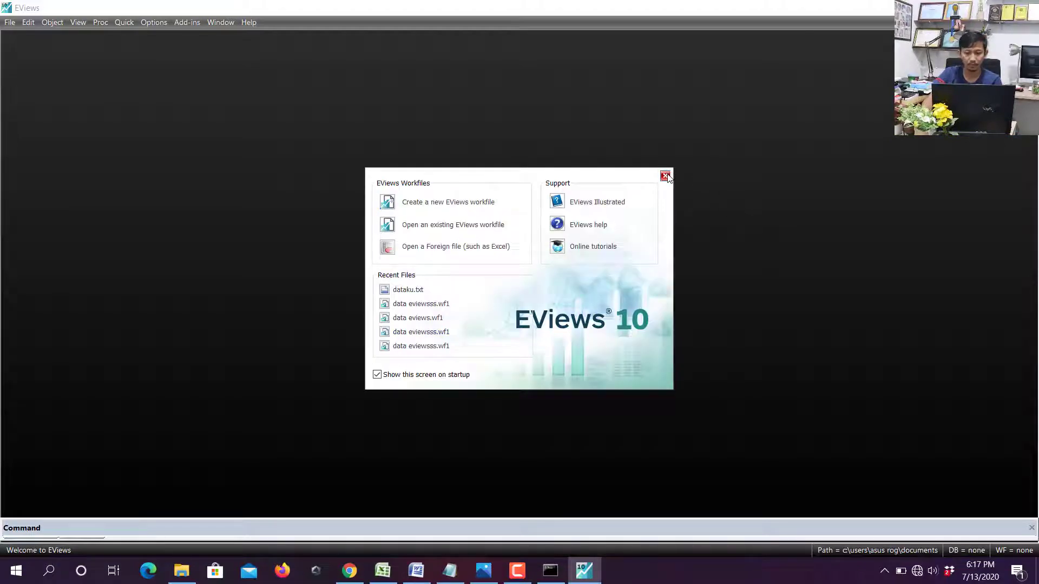
left_click(665, 176)
Switch to the Excel data sheet and copy cells A1:C13, including the Y, X1 and X2 headers.
left_click(382, 570)
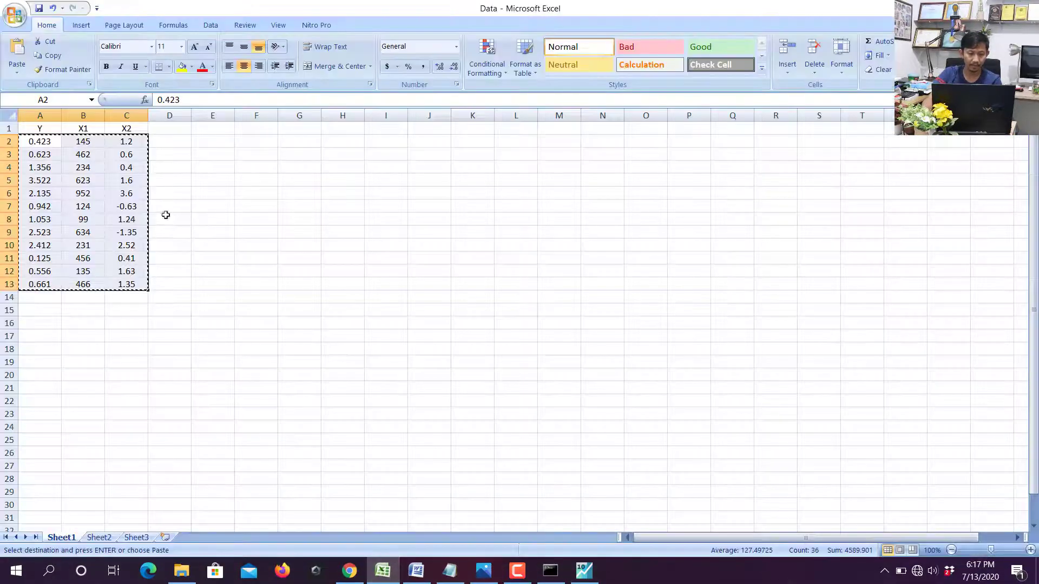
left_click_drag(57, 130, 138, 284)
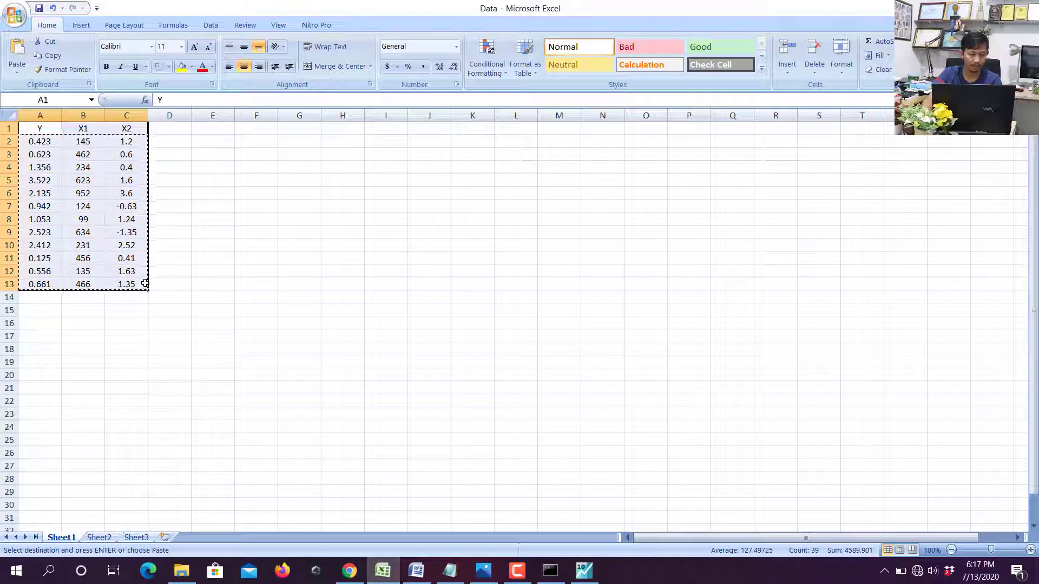
key("ctrl+c")
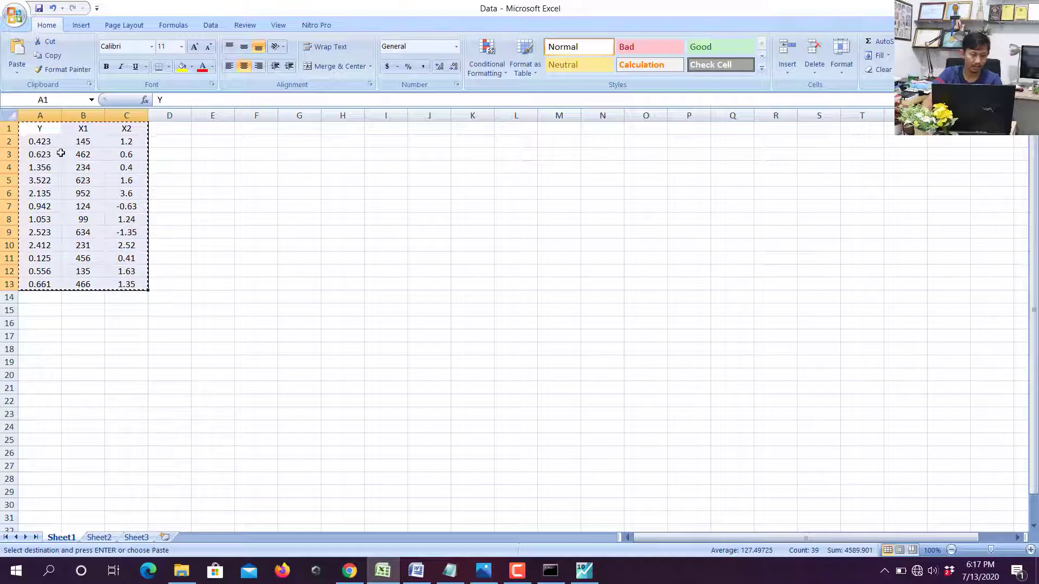
Switch to File Explorer and create a text document named dataeviews in the regression project folder.
left_click(182, 570)
right_click(294, 215)
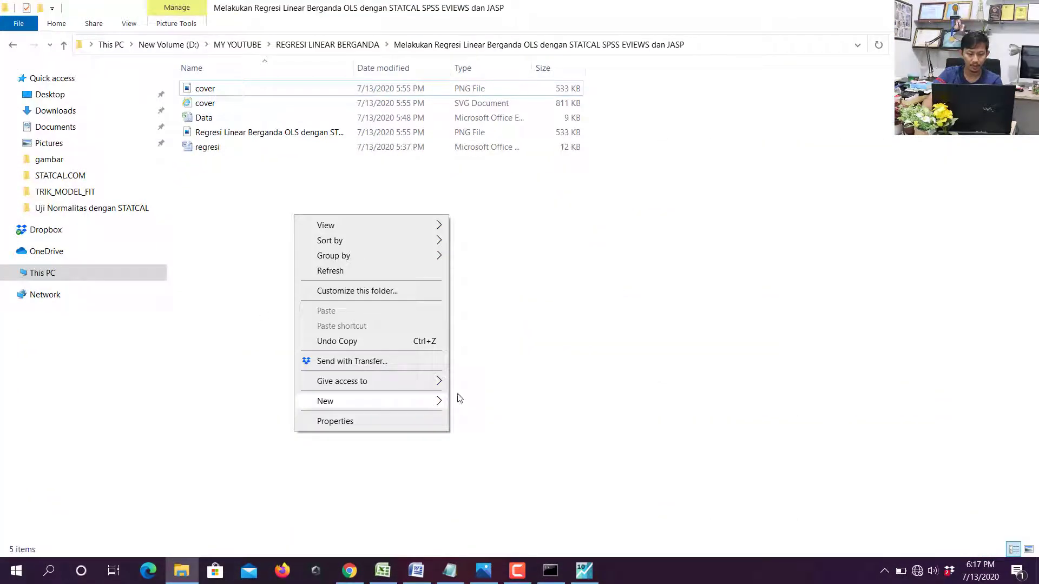
mouse_move(460, 399)
left_click(471, 352)
type("data")
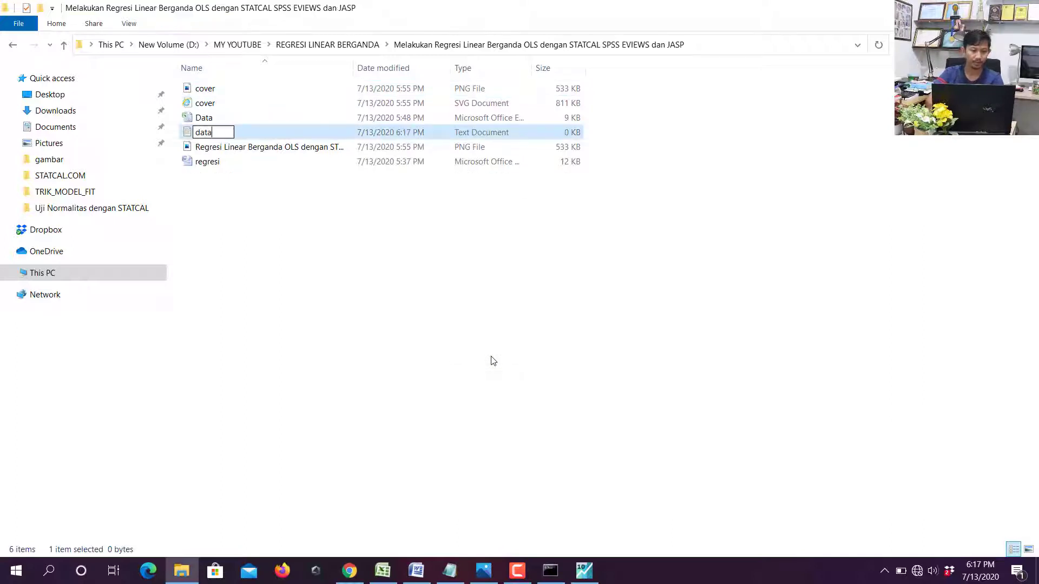
type("ev")
key("Return")
Paste the copied Y, X1 and X2 data into the dataeviews text file, save it and close it.
key("Return")
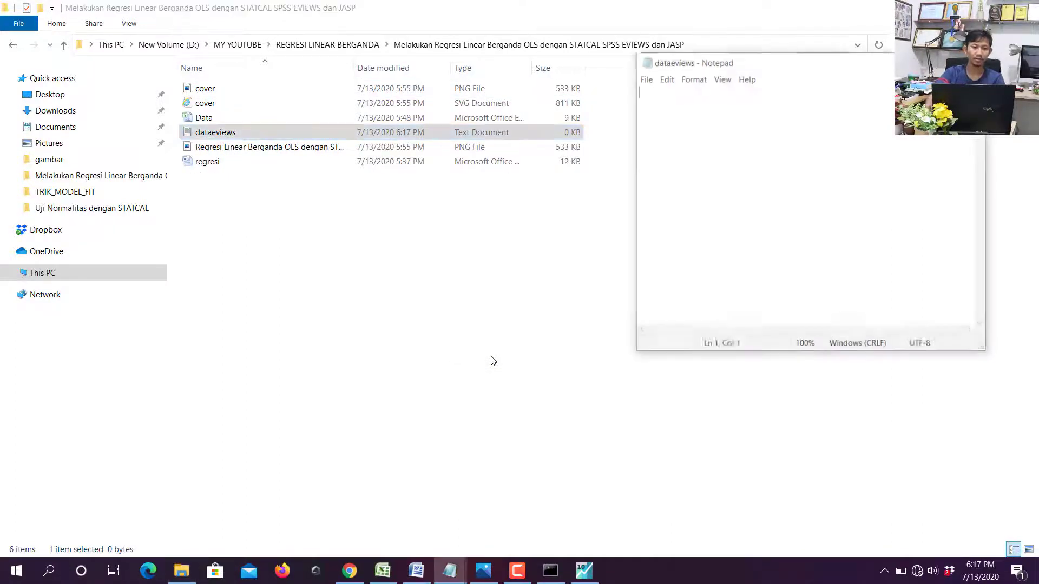
key("ctrl+v")
left_click(973, 61)
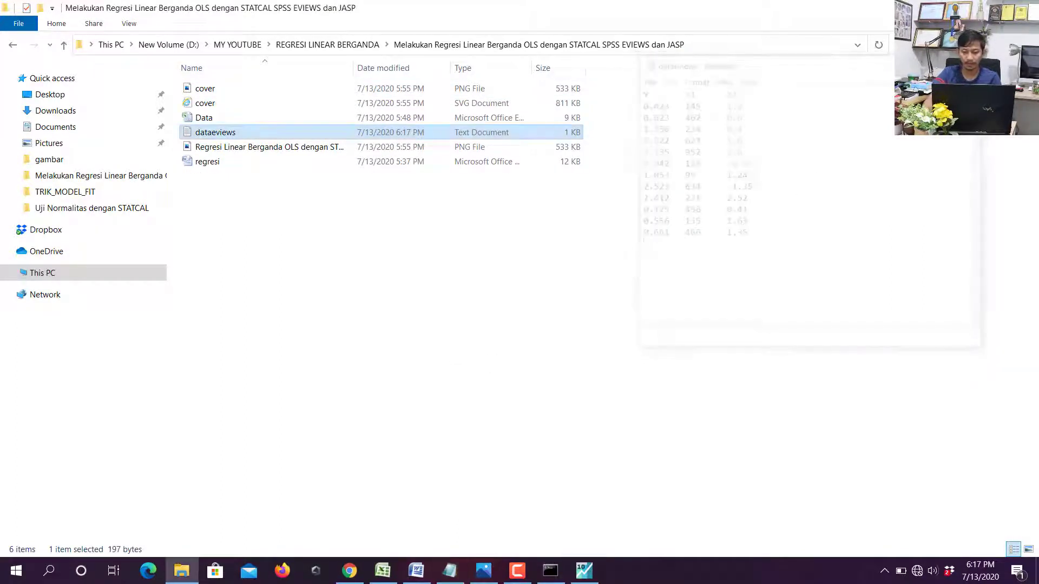
Switch to EViews, create an Unstructured / Undated workfile with 12 observations and maximize its window.
left_click(586, 570)
left_click(10, 22)
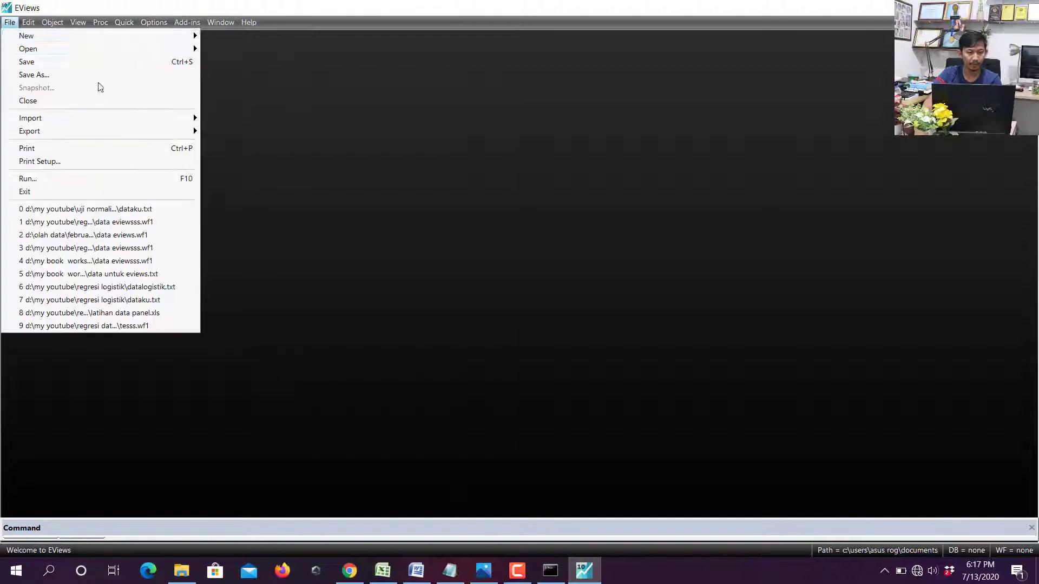
mouse_move(187, 36)
left_click(234, 35)
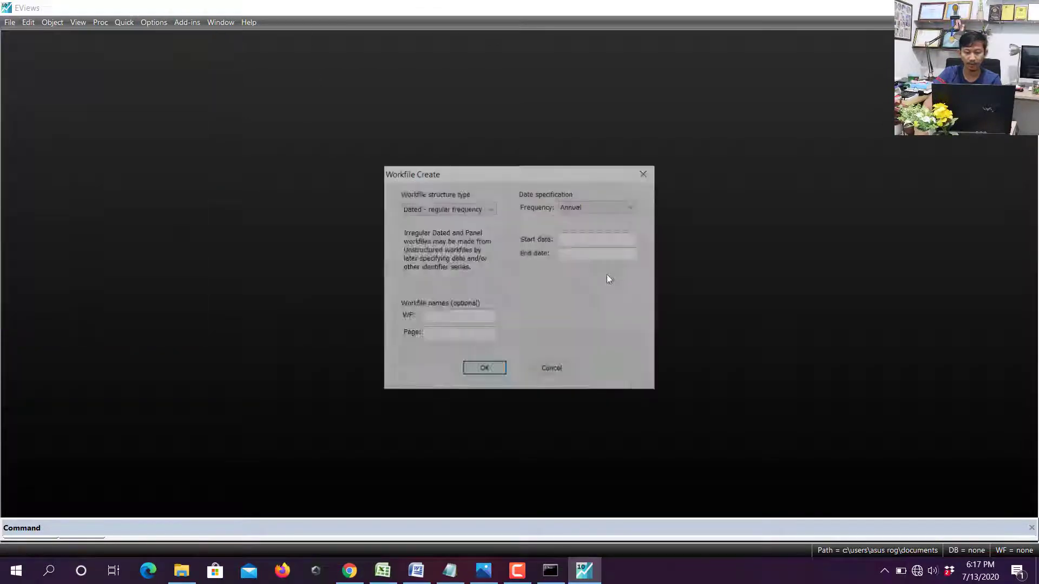
left_click(474, 209)
left_click(473, 220)
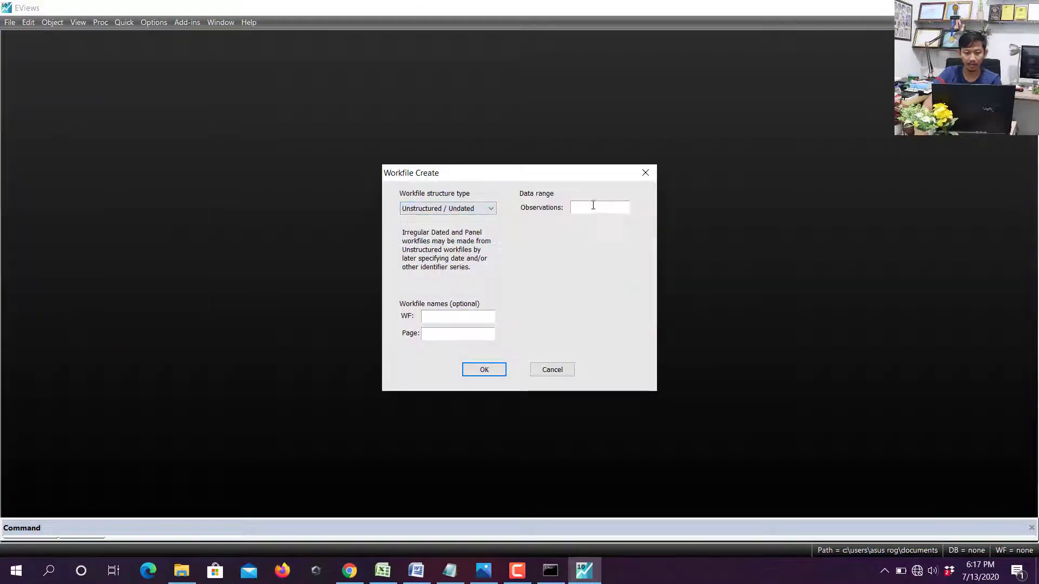
type("12")
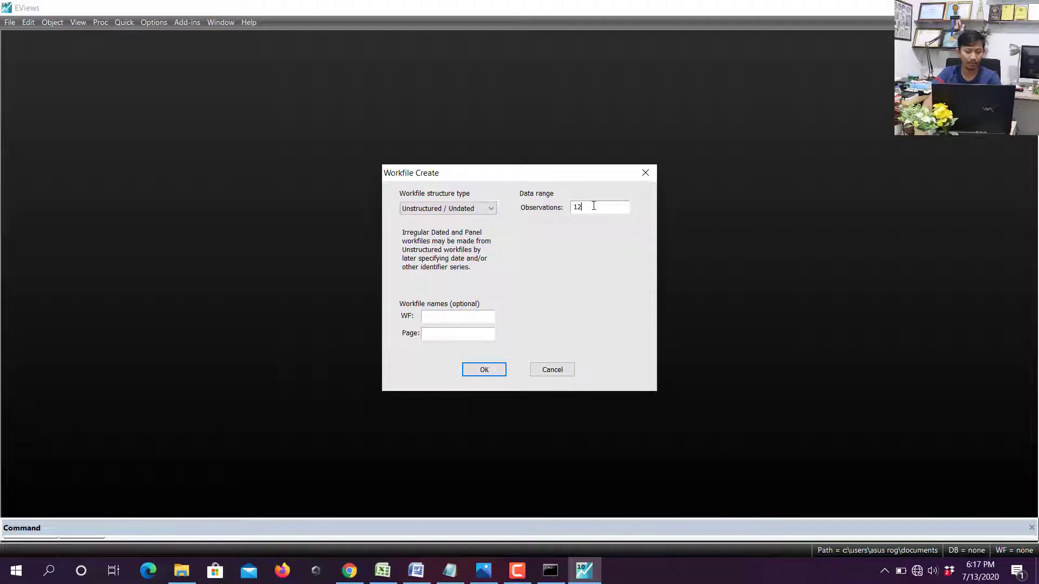
left_click(502, 373)
double_click(153, 40)
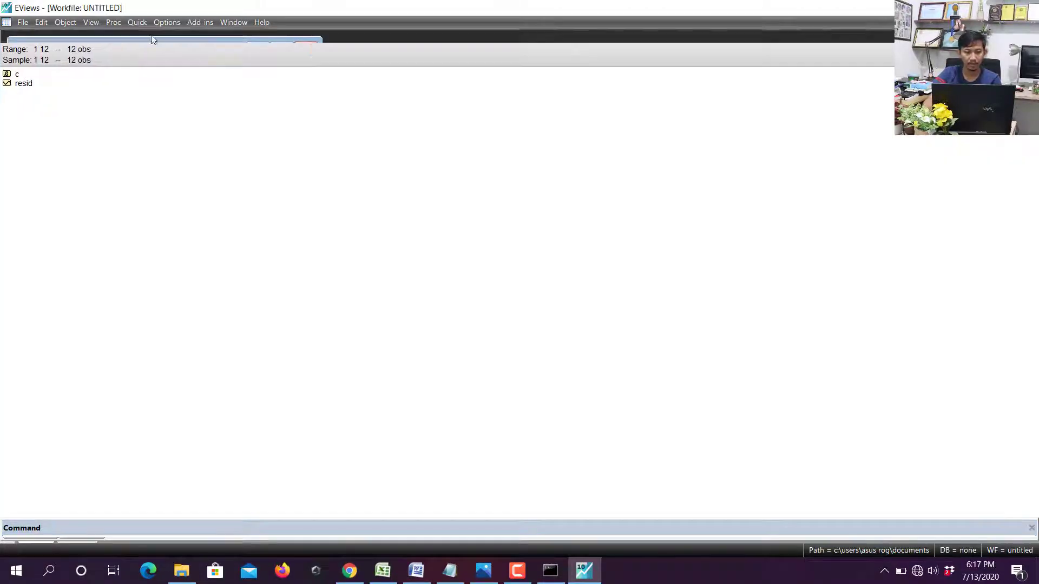
Import the dataeviews text file into the workfile without linking to the external source, and check the imported Y series.
left_click(23, 23)
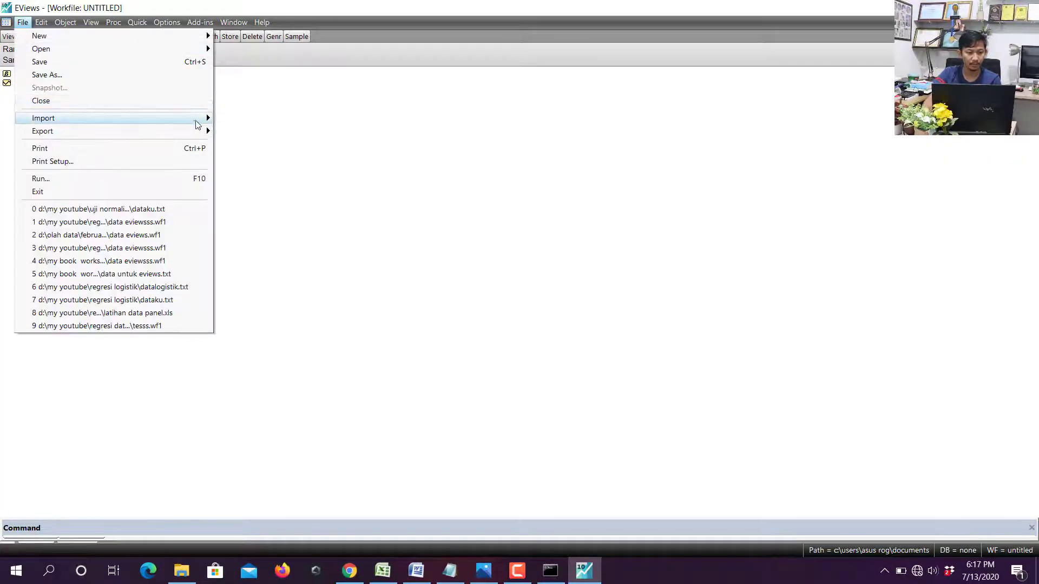
mouse_move(204, 120)
left_click(250, 121)
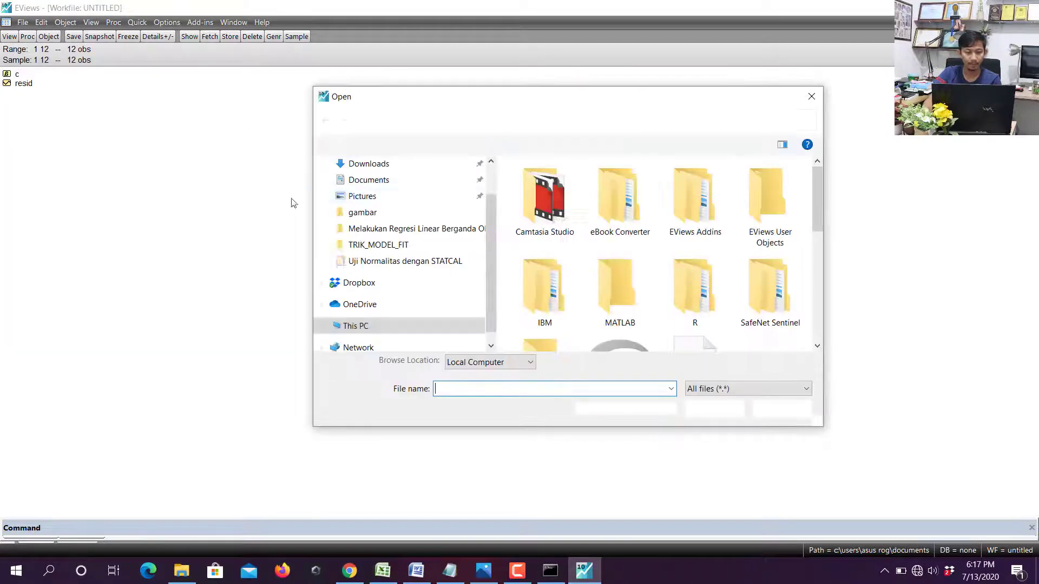
left_click(432, 230)
double_click(780, 199)
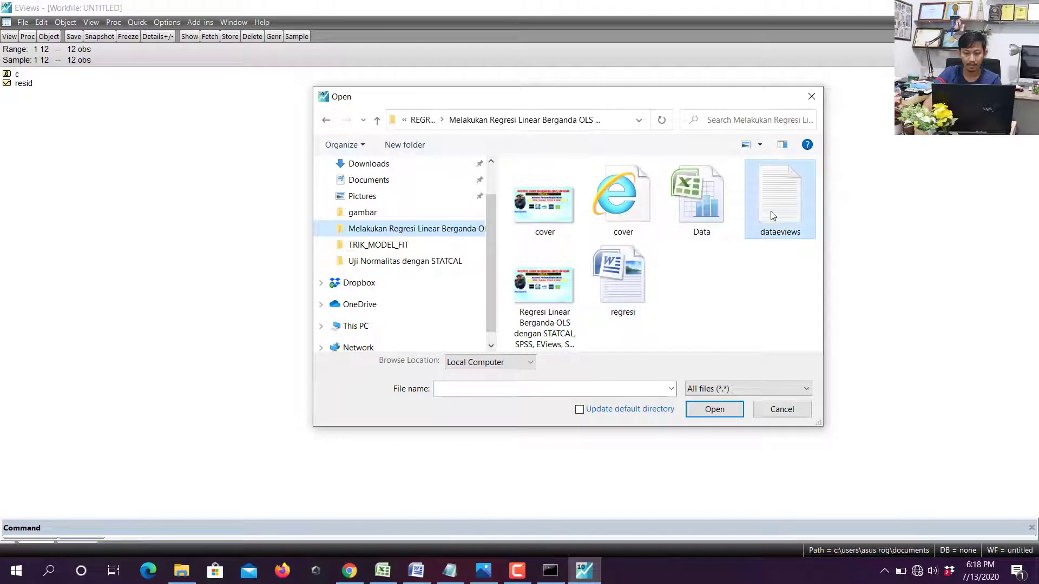
left_click(660, 407)
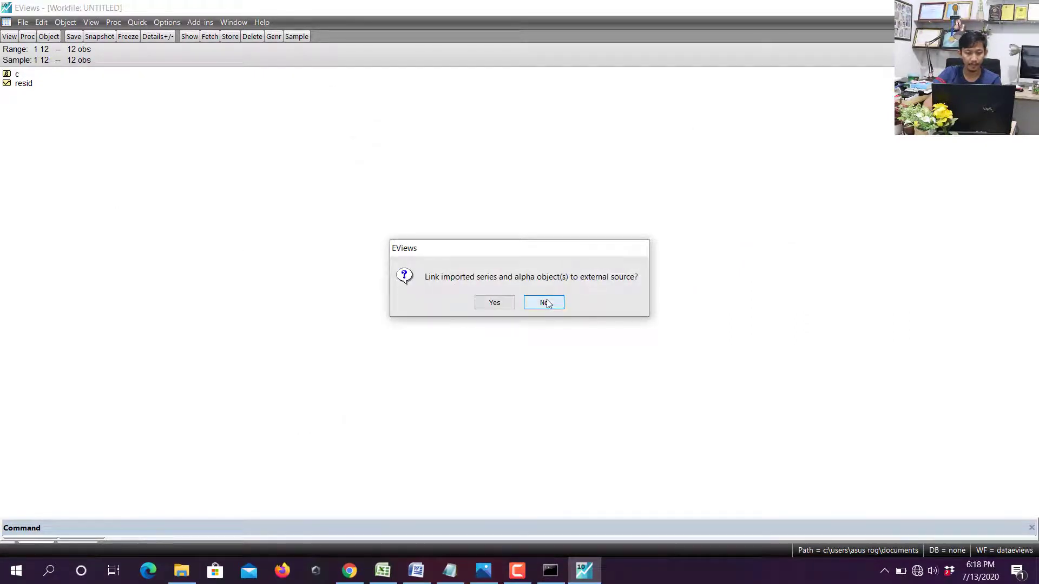
left_click(545, 302)
double_click(16, 112)
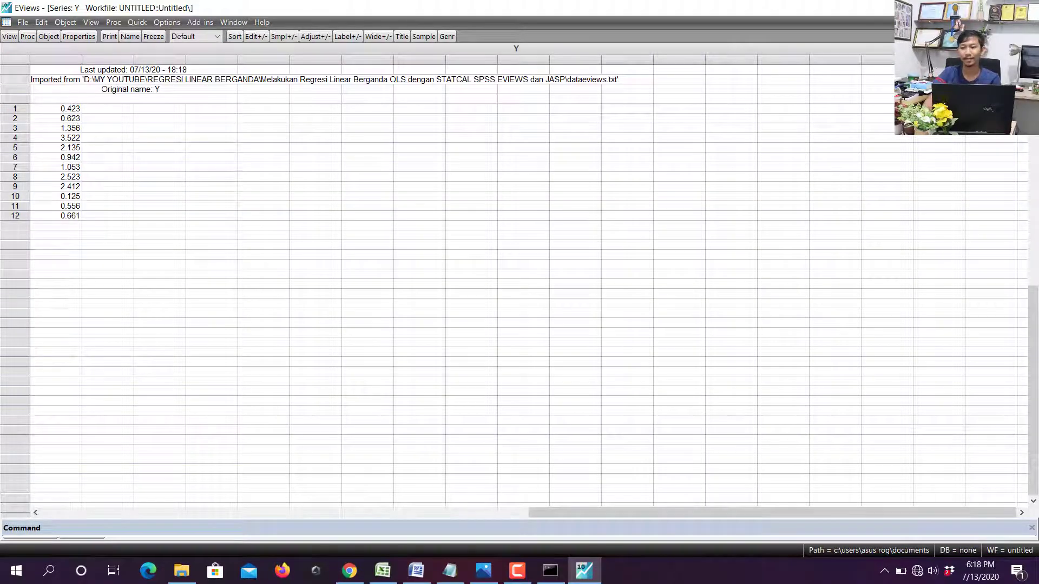
left_click(1031, 23)
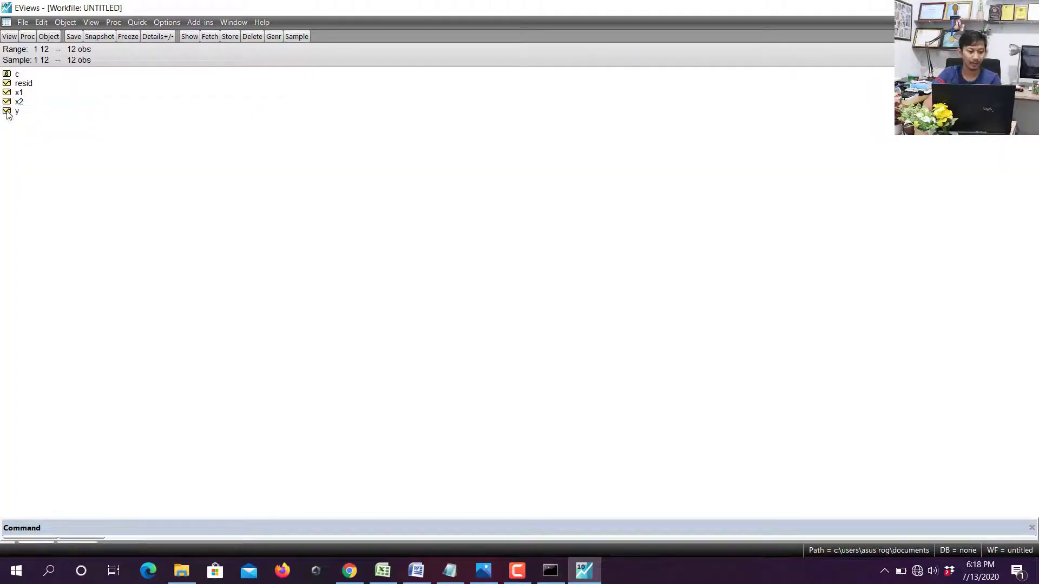
Open y, x1 and x2 together as an equation and estimate the least squares regression of Y on X1, X2 and a constant.
left_click(10, 93, "ctrl")
left_click(14, 101, "ctrl")
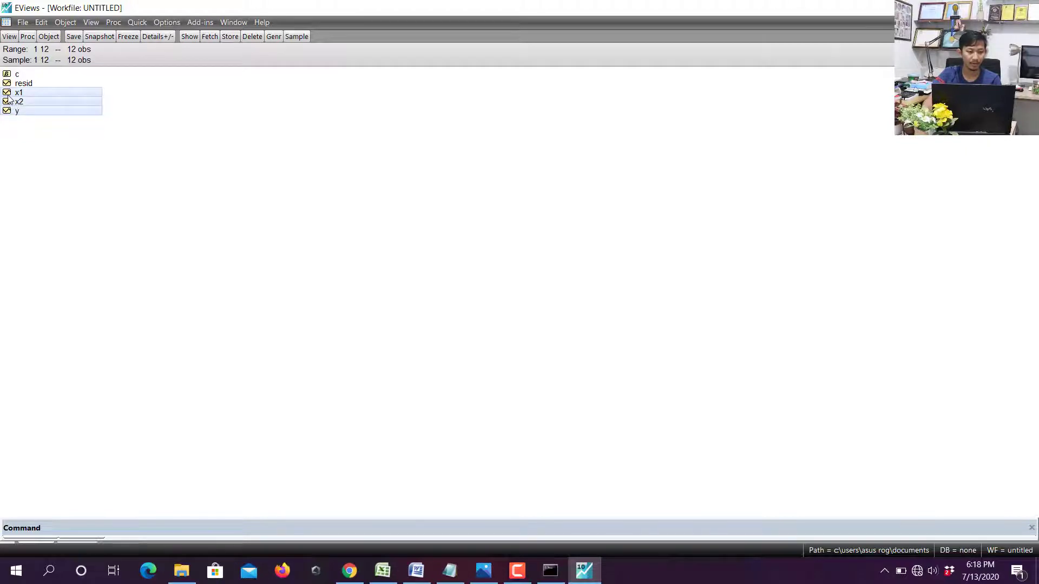
right_click(8, 99)
mouse_move(130, 103)
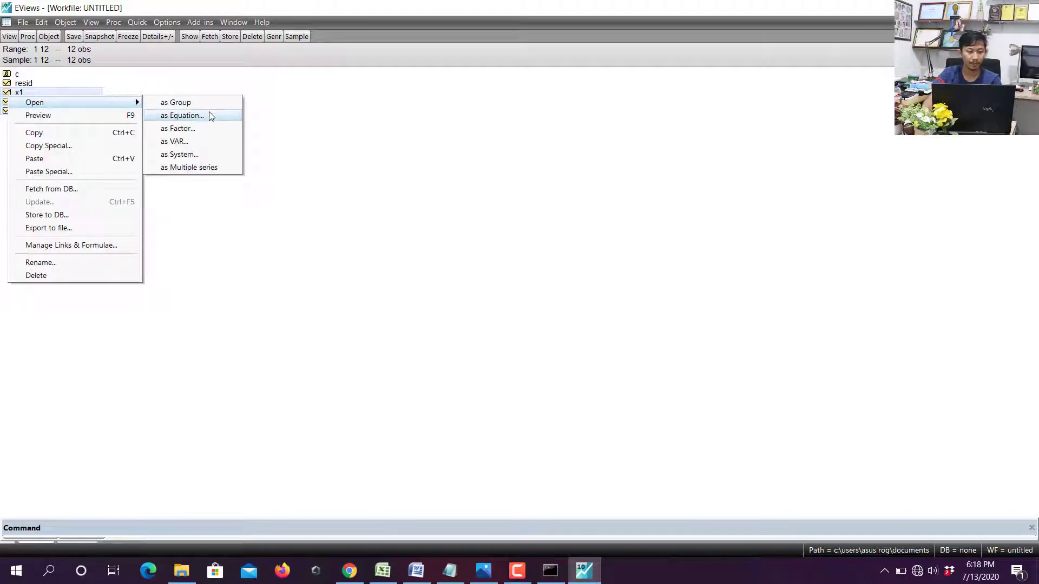
left_click(182, 115)
left_click(580, 408)
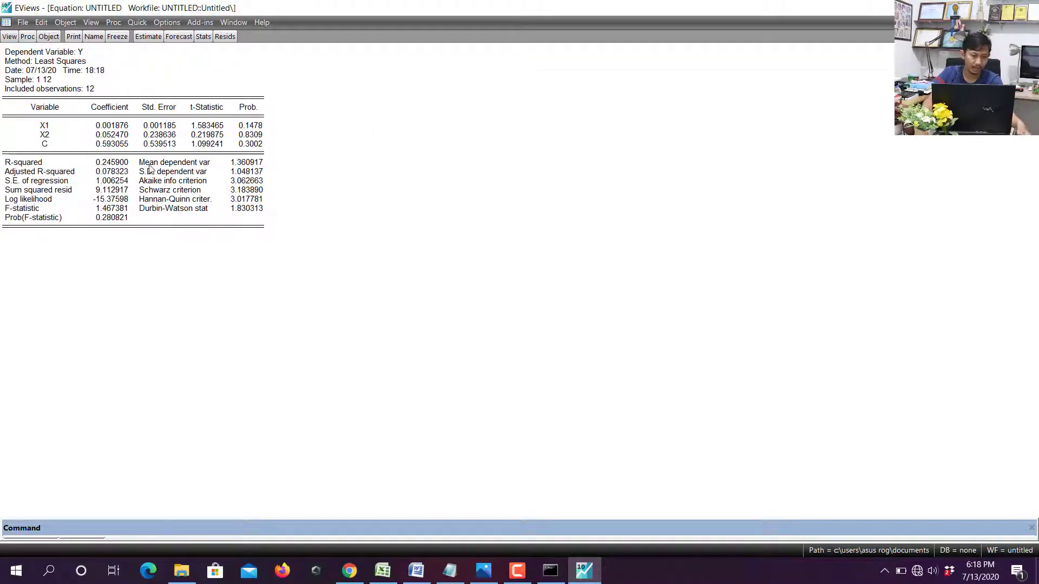
Compare the p-value of X1 in the EViews equation output with the one in STATCAL's T-Test table.
left_click(244, 128)
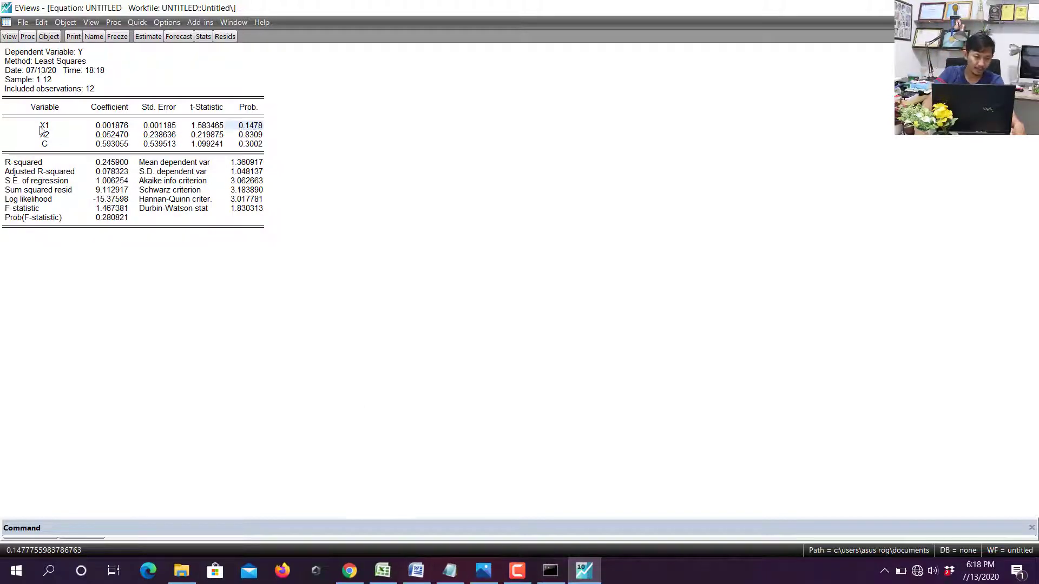
left_click(236, 135)
left_click(246, 126)
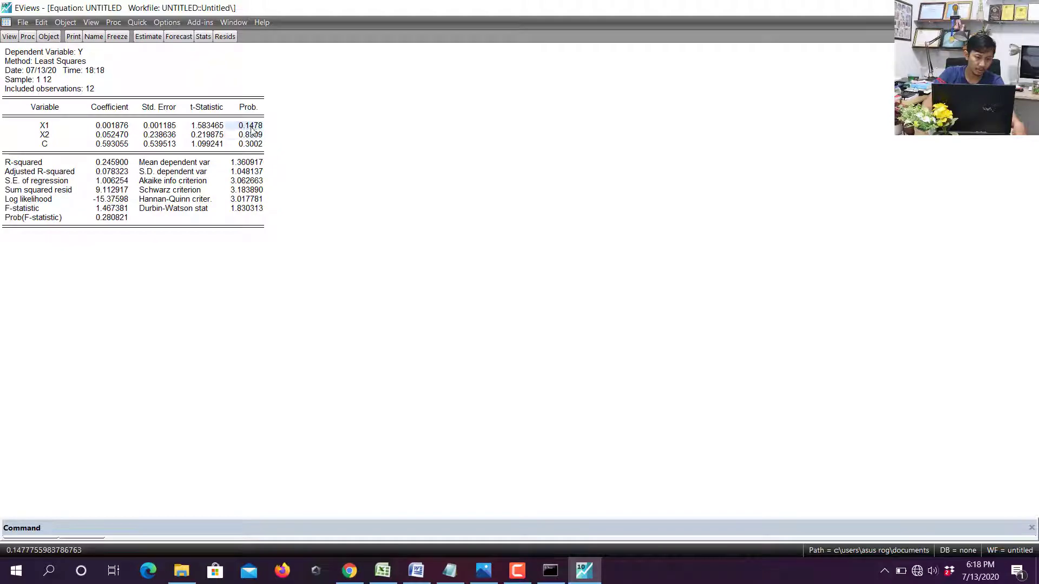
left_click(350, 571)
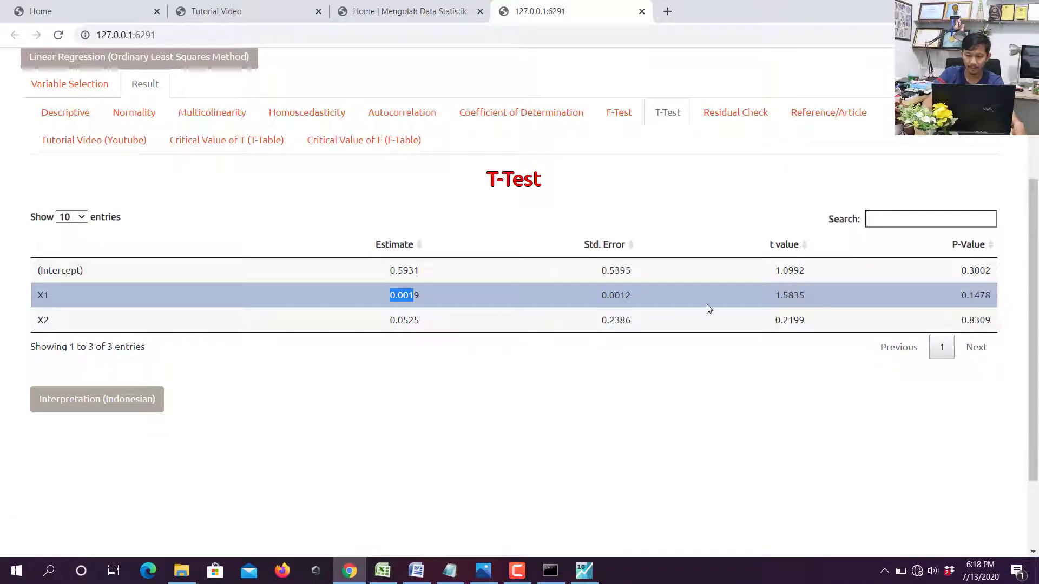
left_click(731, 420)
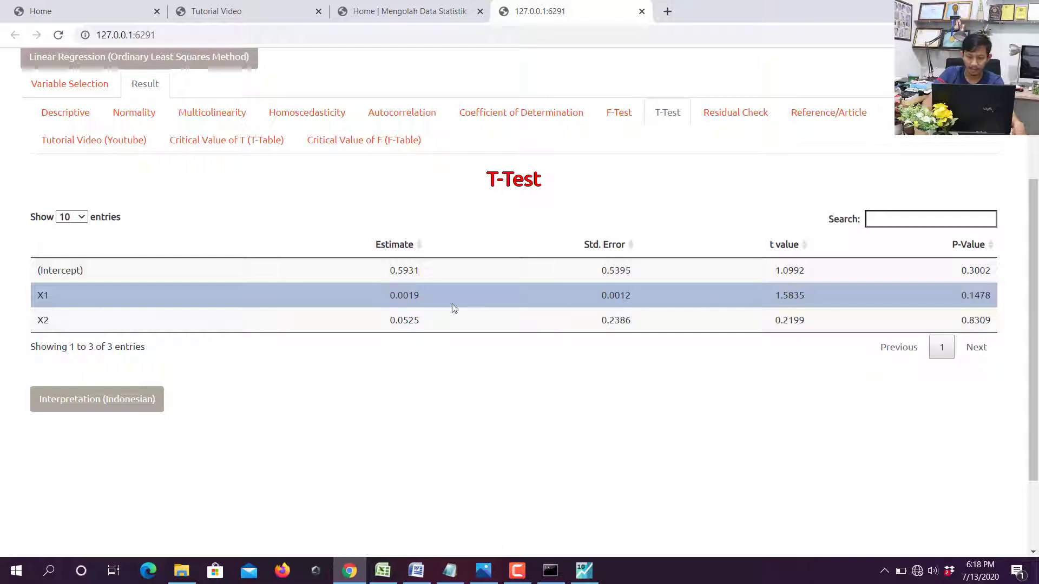
left_click(961, 295)
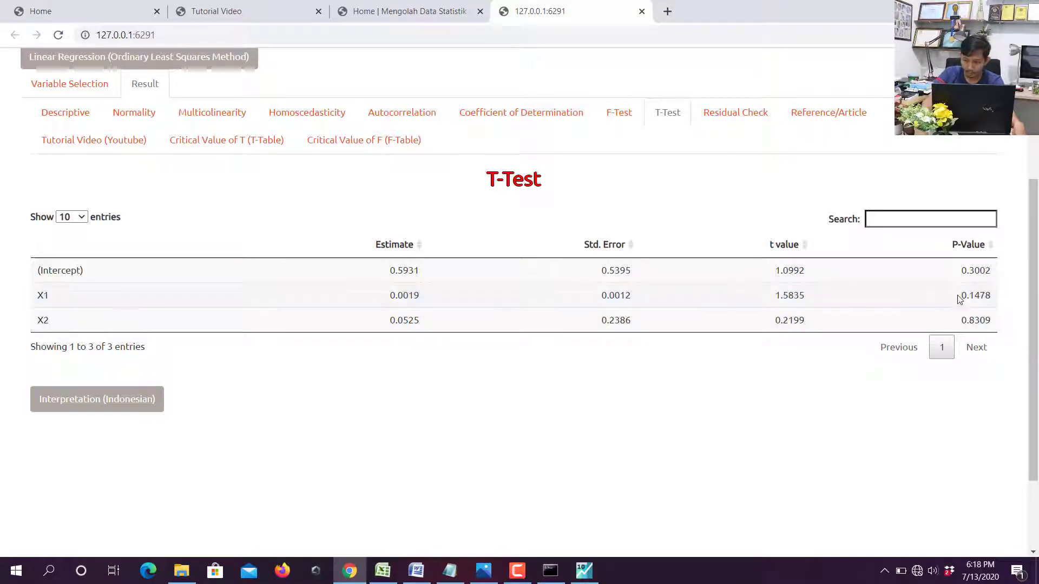
left_click_drag(961, 295, 975, 297)
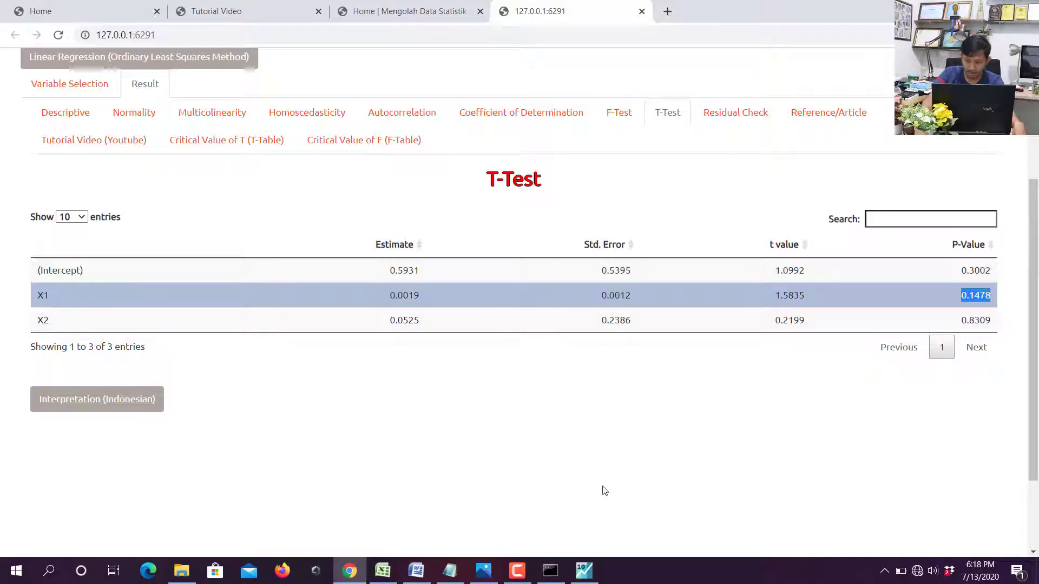
Compare the p-value of X2 in the EViews equation output with the one in STATCAL's T-Test table.
left_click(592, 577)
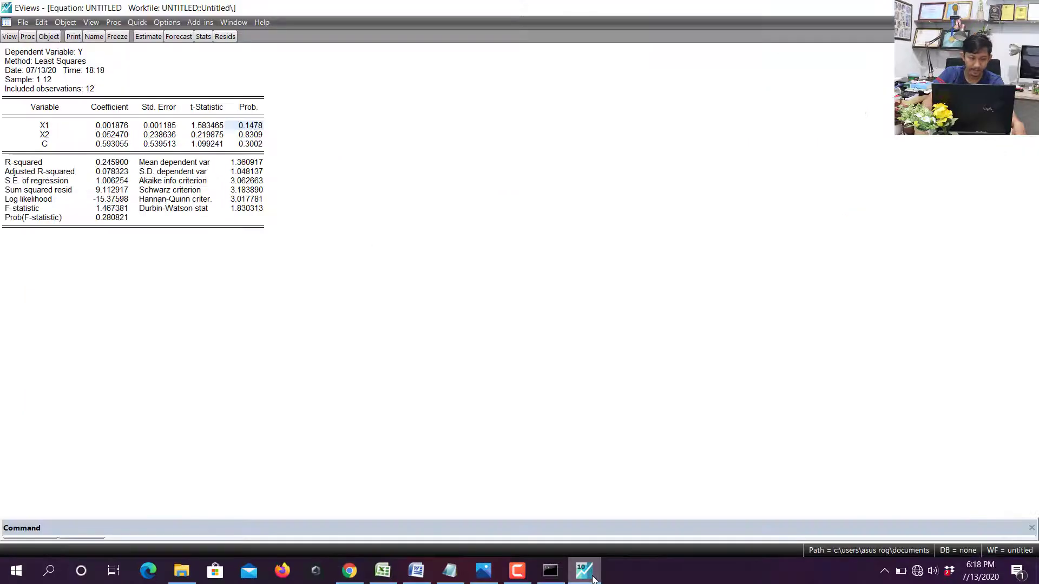
left_click(254, 144)
left_click(245, 138)
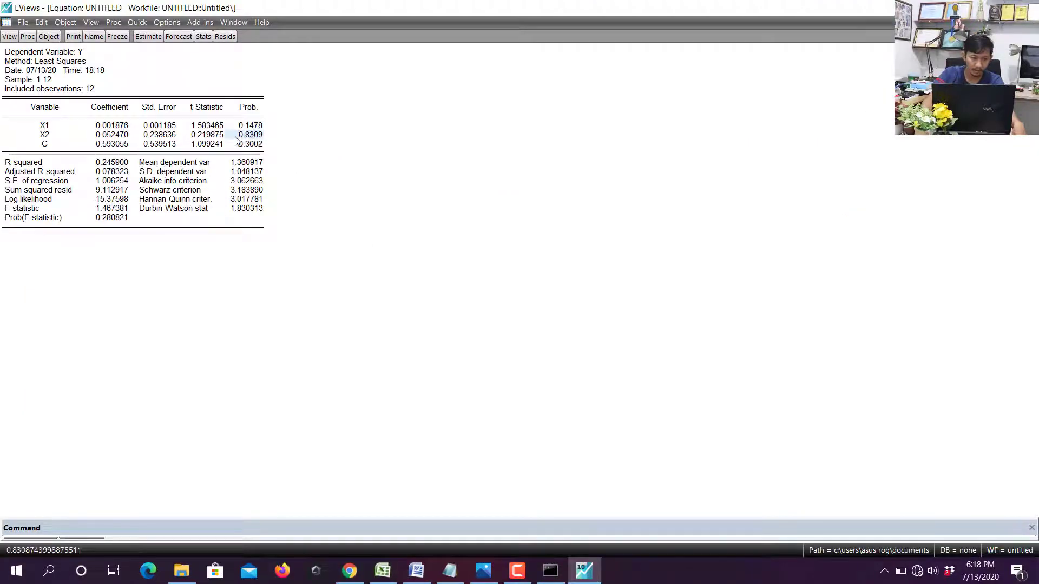
left_click(594, 576)
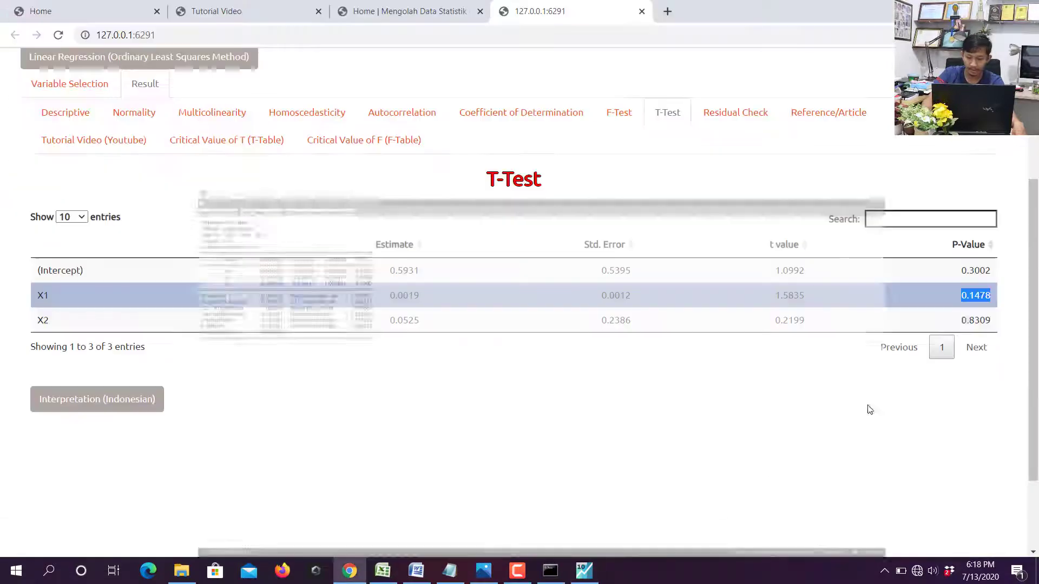
left_click(967, 320)
left_click(966, 319)
double_click(965, 319)
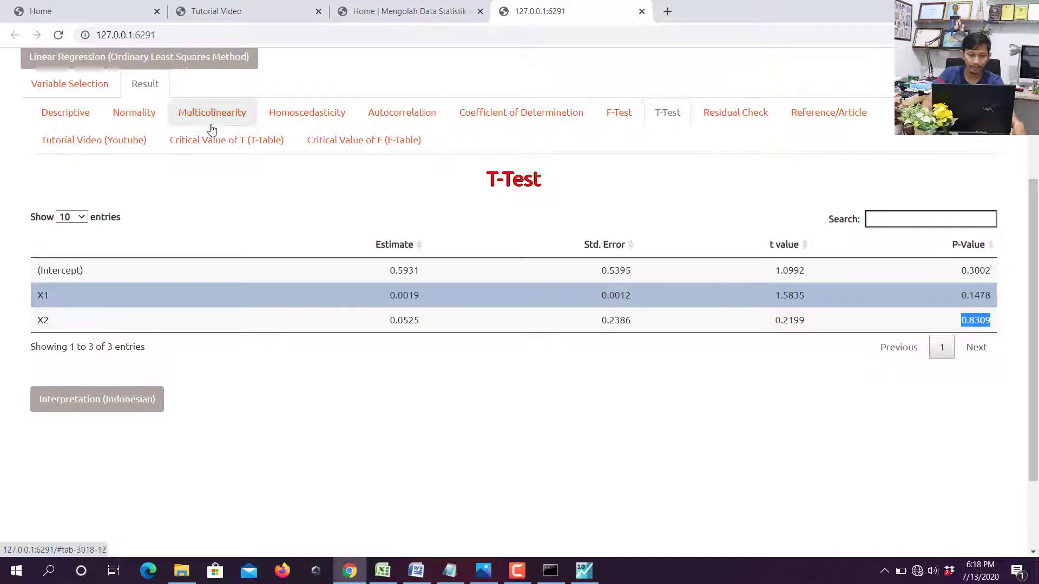
View STATCAL's Coefficient of Determination and compare its R-Square with the R-squared in the EViews output.
left_click(481, 112)
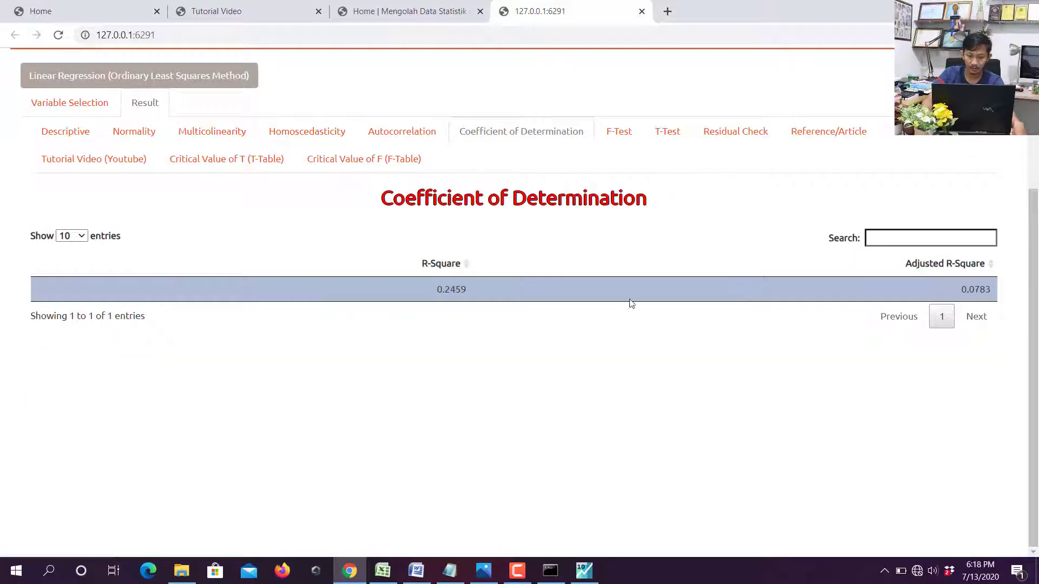
left_click(446, 288)
left_click_drag(444, 290, 449, 291)
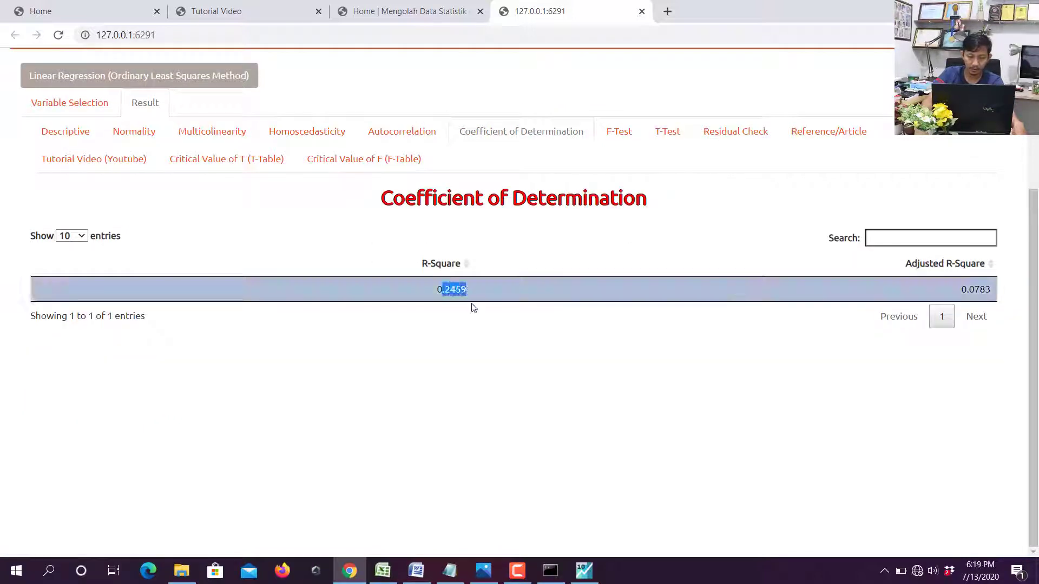
left_click(585, 571)
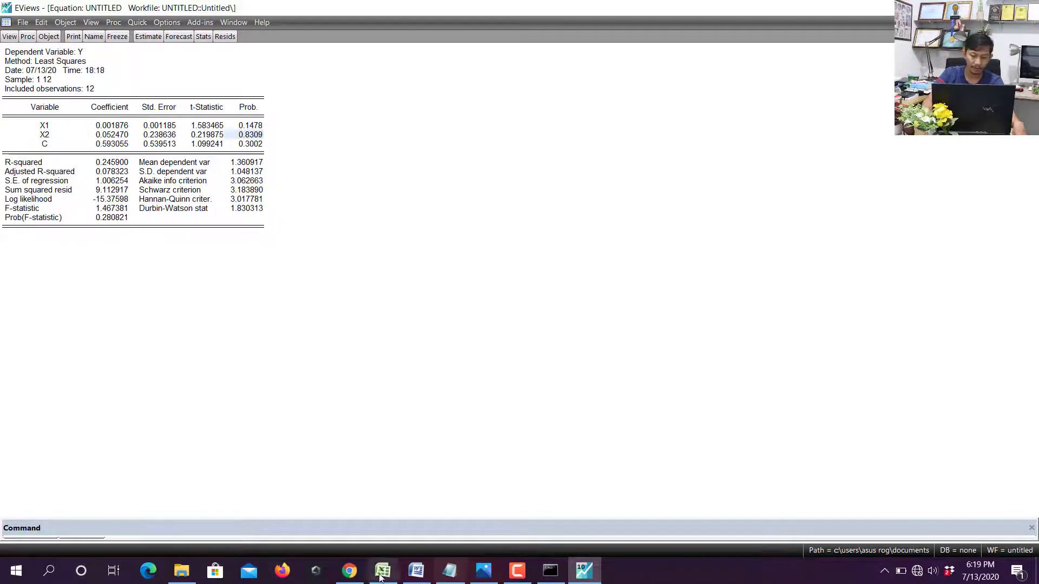
Return to STATCAL and view the p-value in the F-Test results for comparison with the EViews output.
left_click(349, 571)
left_click(611, 134)
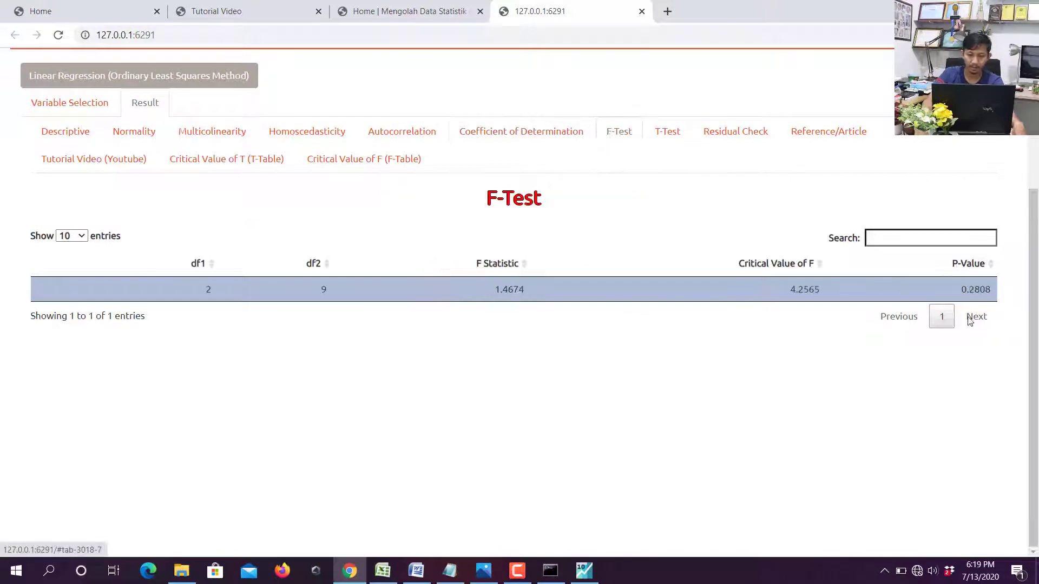
left_click_drag(963, 288, 986, 288)
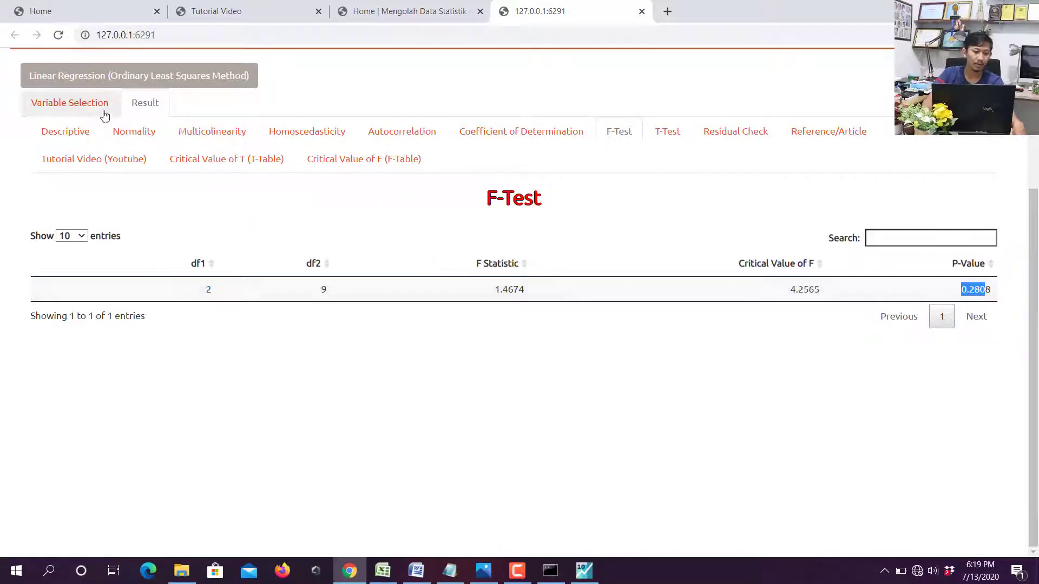
Run the Jarque-Bera normality test on the residuals in STATCAL and examine its p-value.
left_click(116, 133)
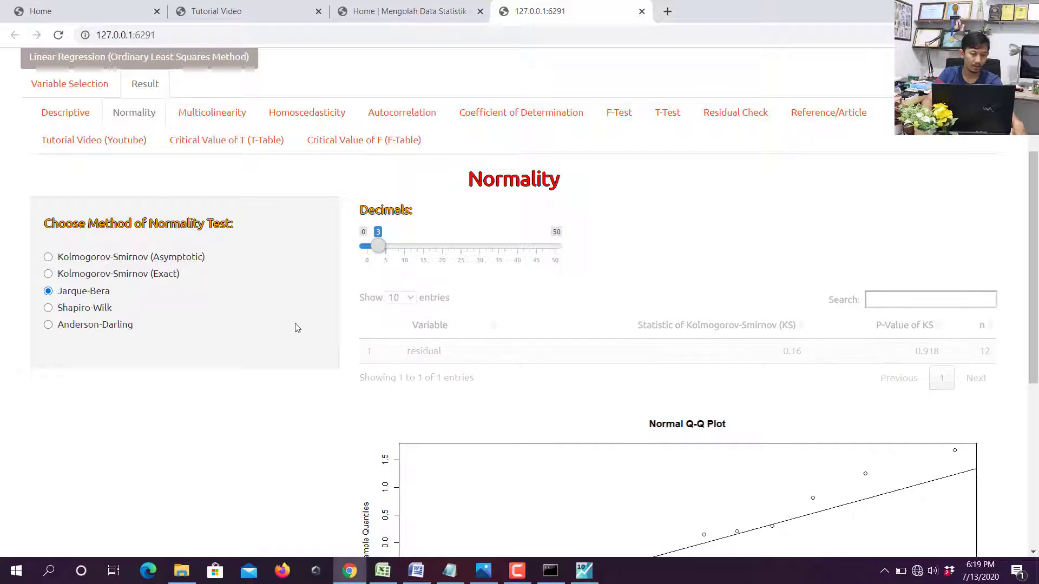
left_click_drag(912, 355, 935, 354)
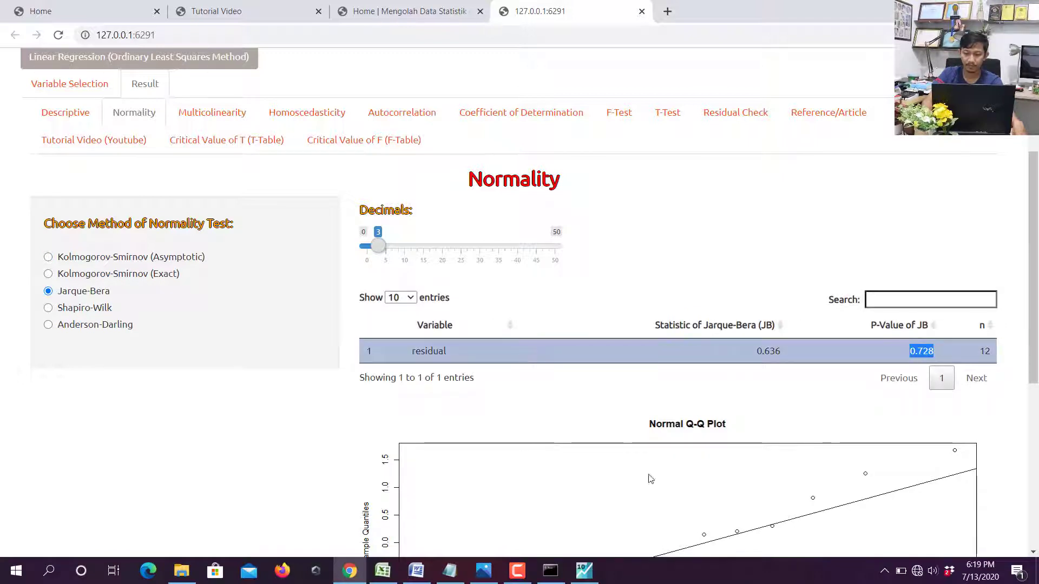
Switch to EViews and run the histogram normality test on the equation's residuals, keeping the untitled equation.
left_click(585, 571)
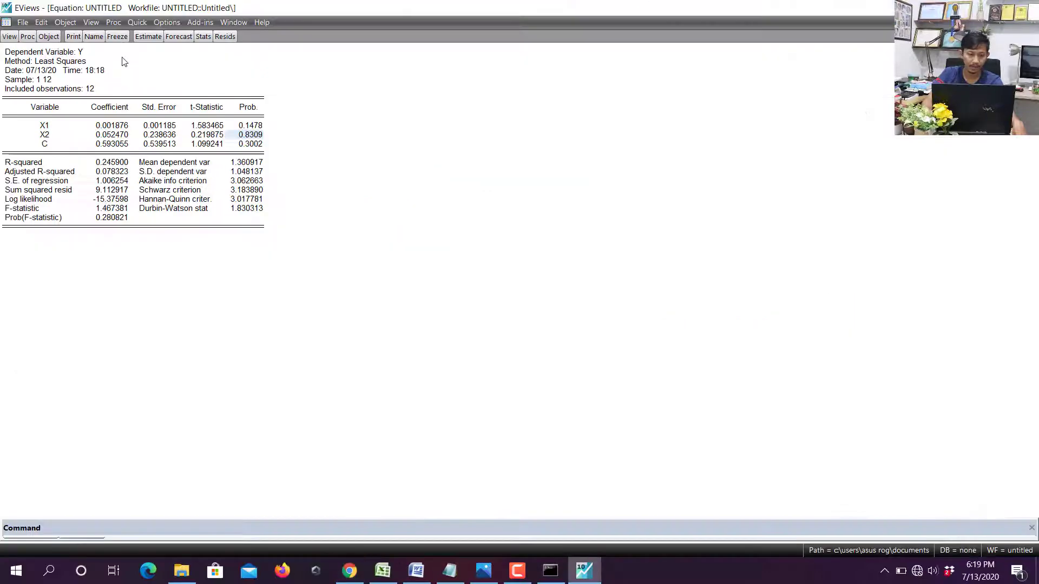
left_click(91, 22)
mouse_move(183, 132)
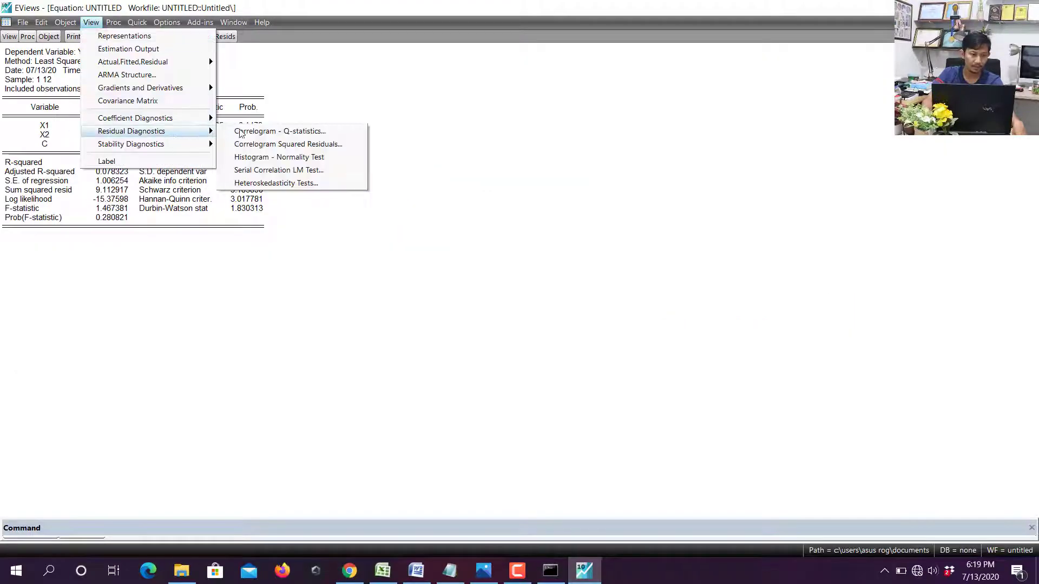
left_click(270, 157)
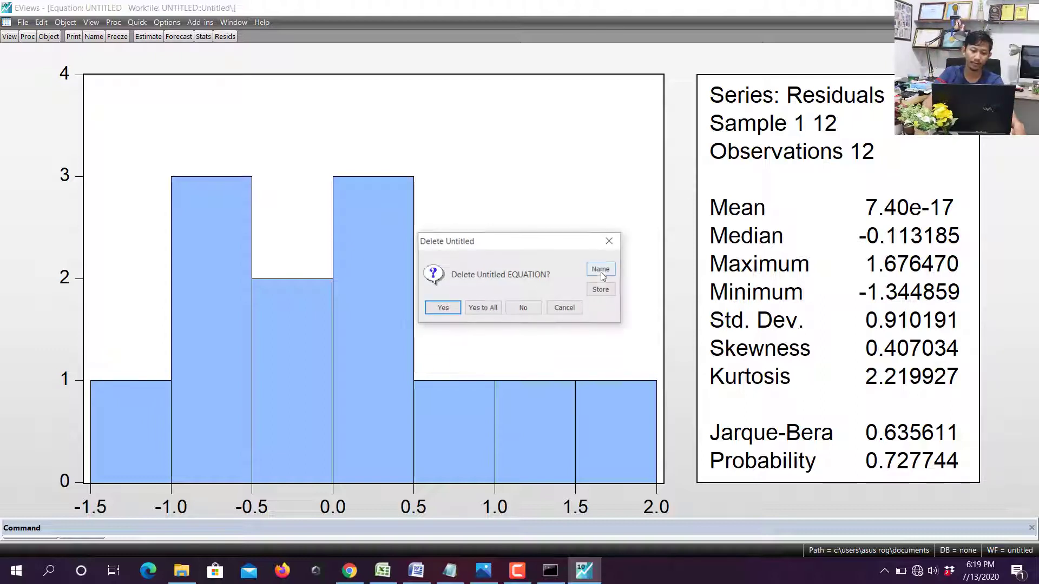
left_click(608, 244)
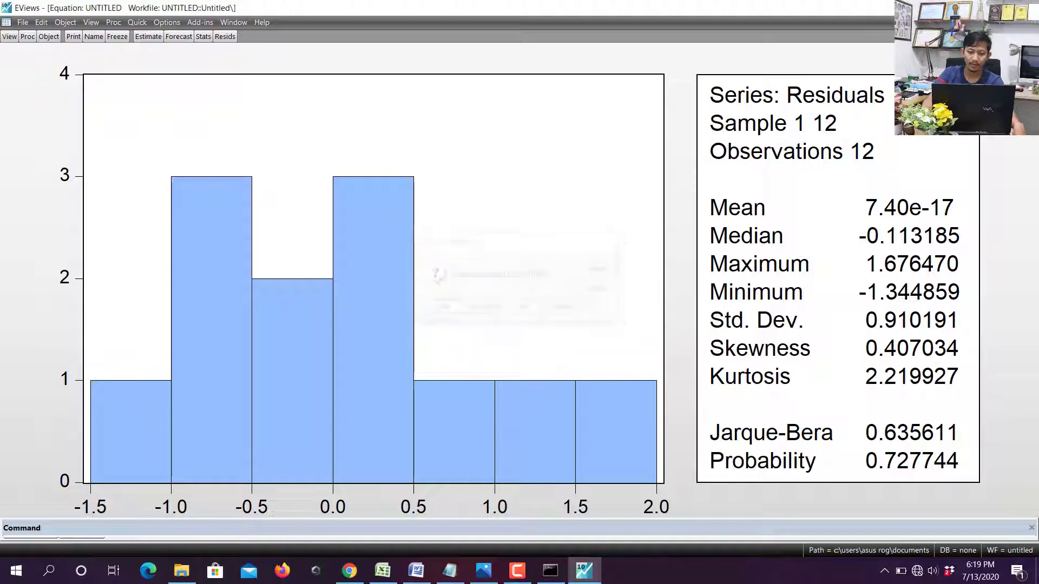
Run the Glejser heteroskedasticity test with regressors x1, x2 and c, and examine the p-value of X1.
left_click(89, 23)
mouse_move(201, 131)
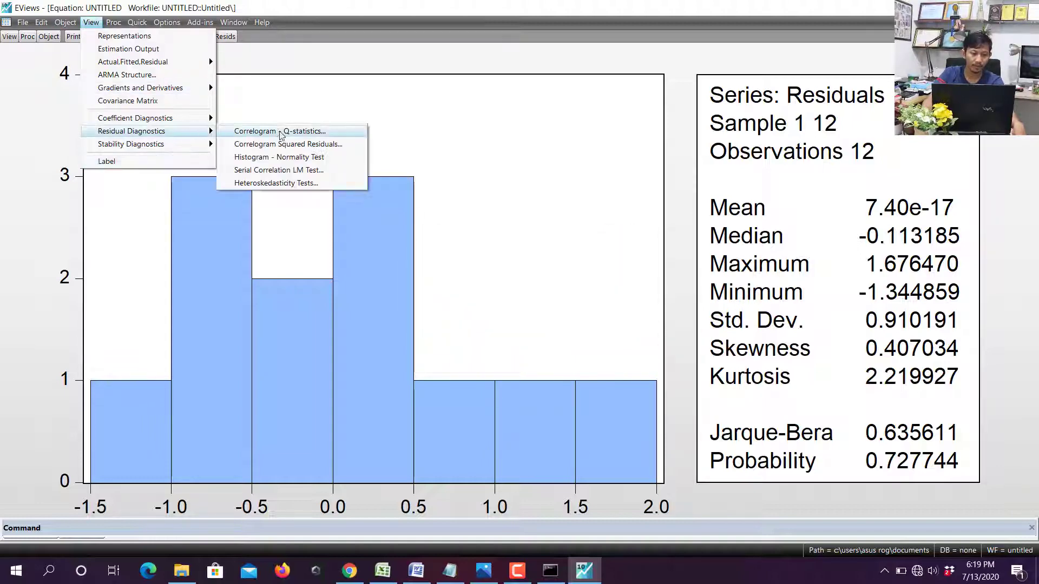
left_click(301, 183)
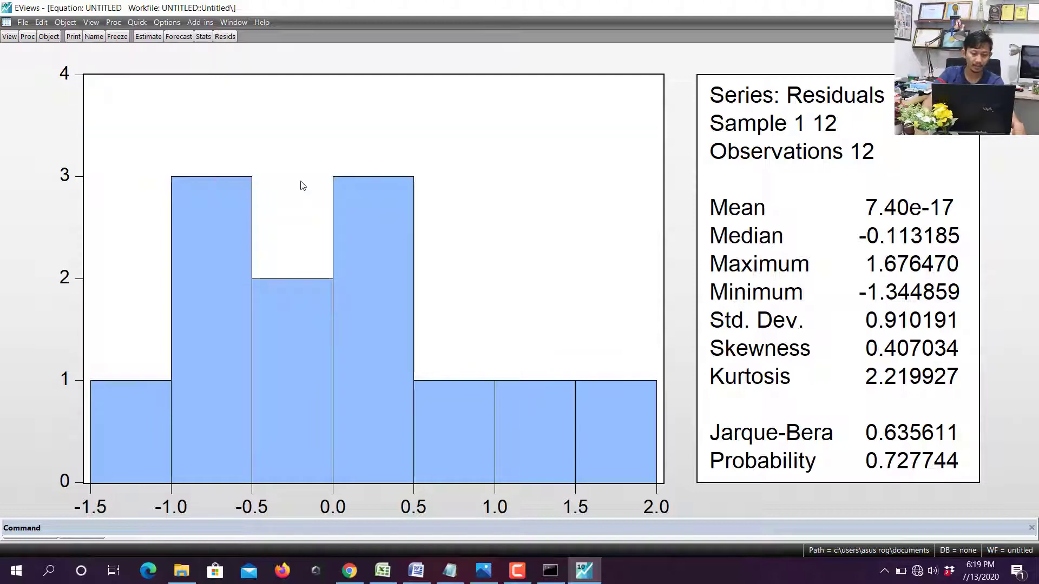
left_click(433, 236)
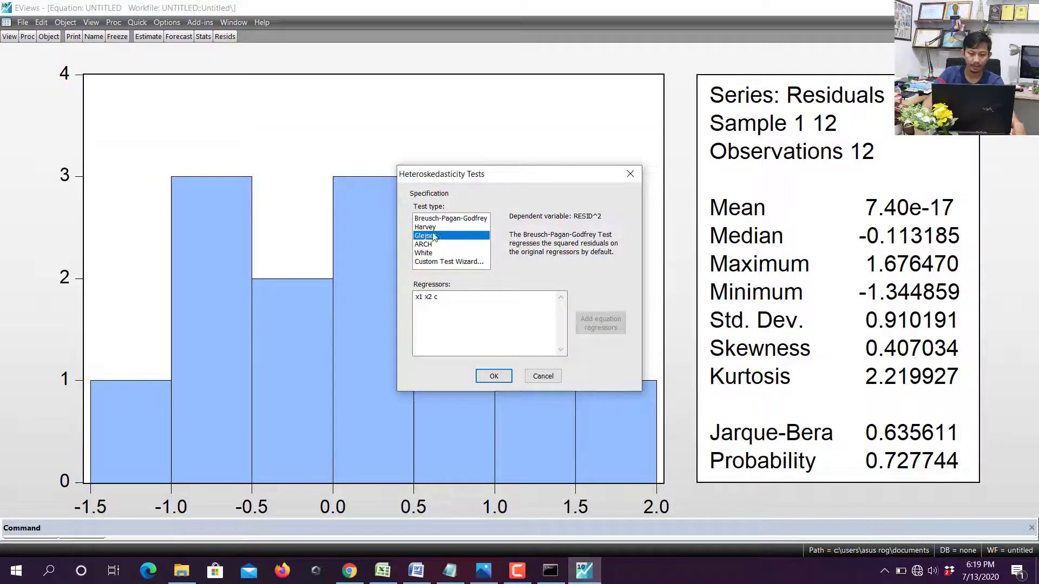
left_click(493, 377)
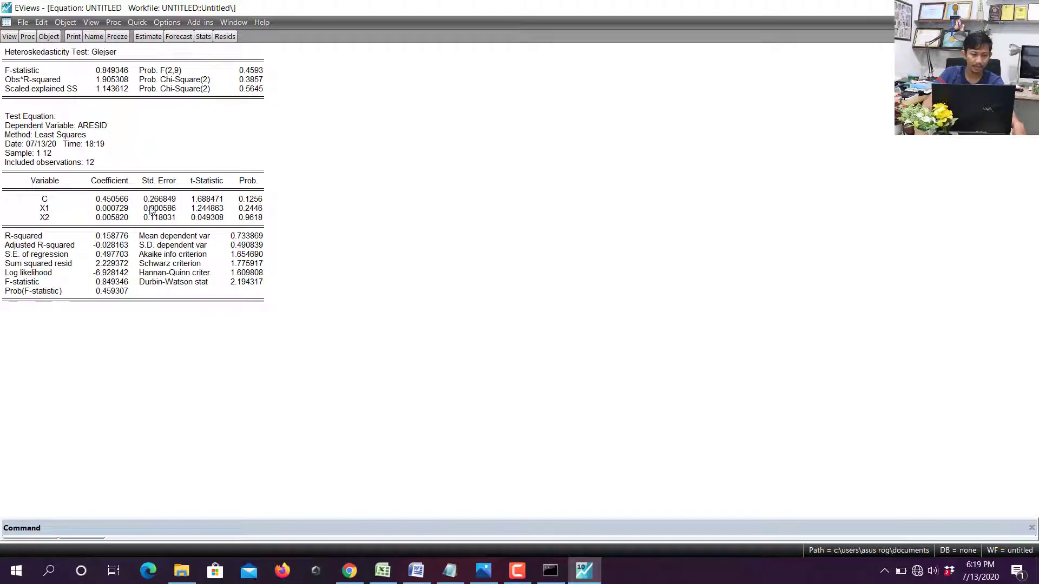
left_click(41, 209)
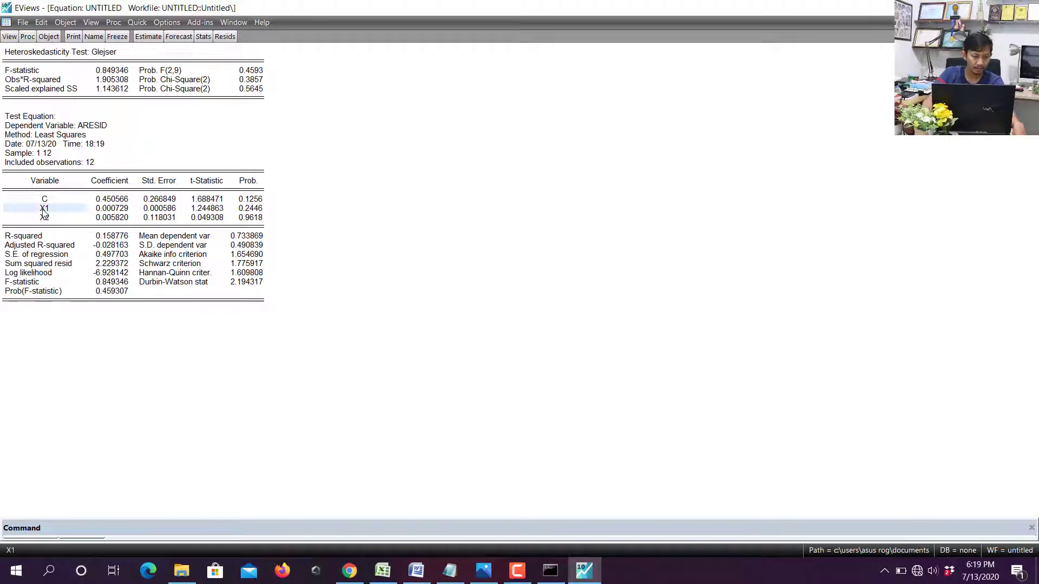
left_click(246, 210)
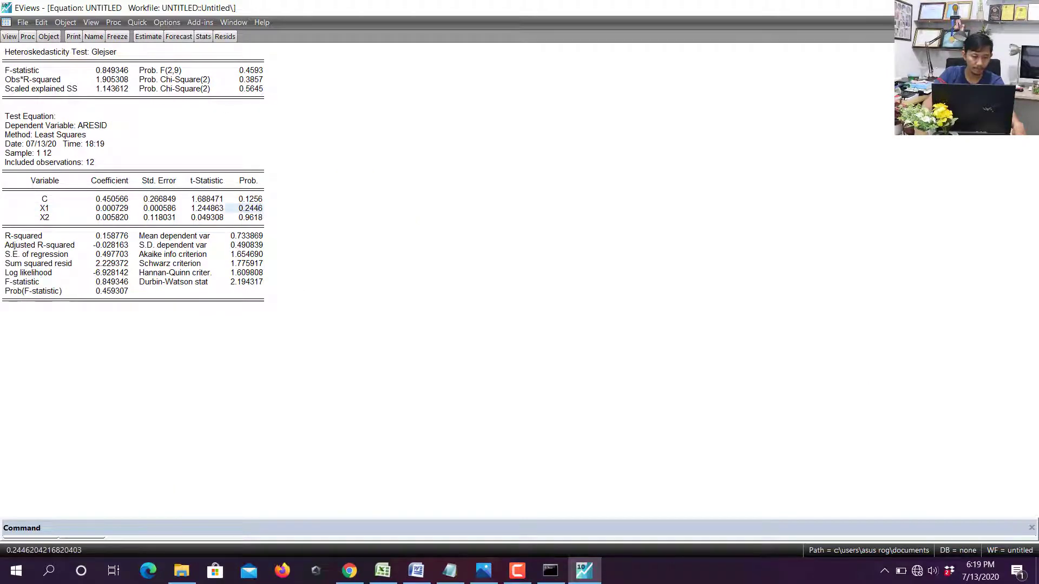
View the Glejser homoscedasticity test in STATCAL and compare the p-values of X1 and X2 with the EViews output.
left_click(350, 570)
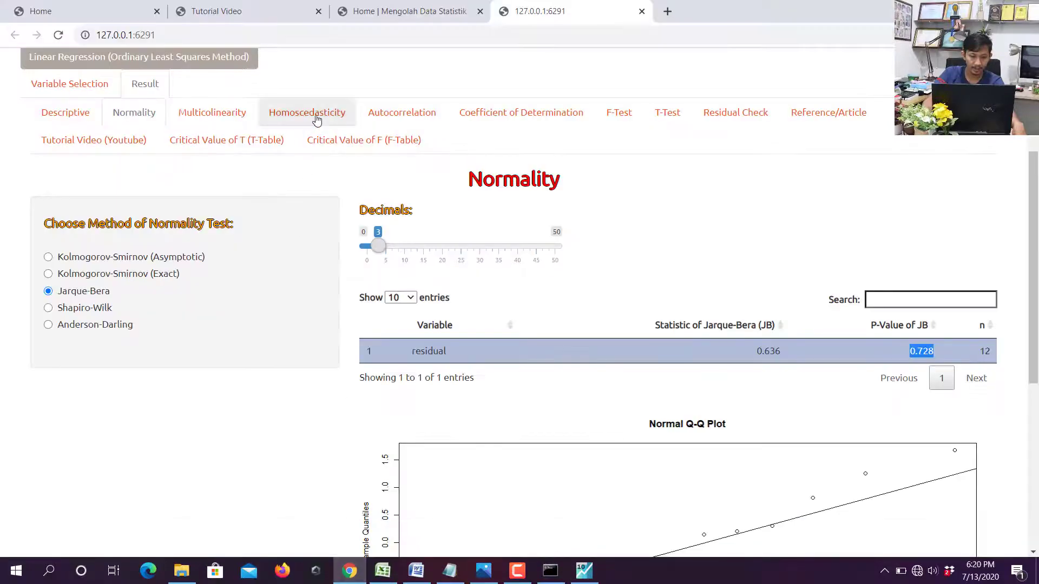
left_click(317, 119)
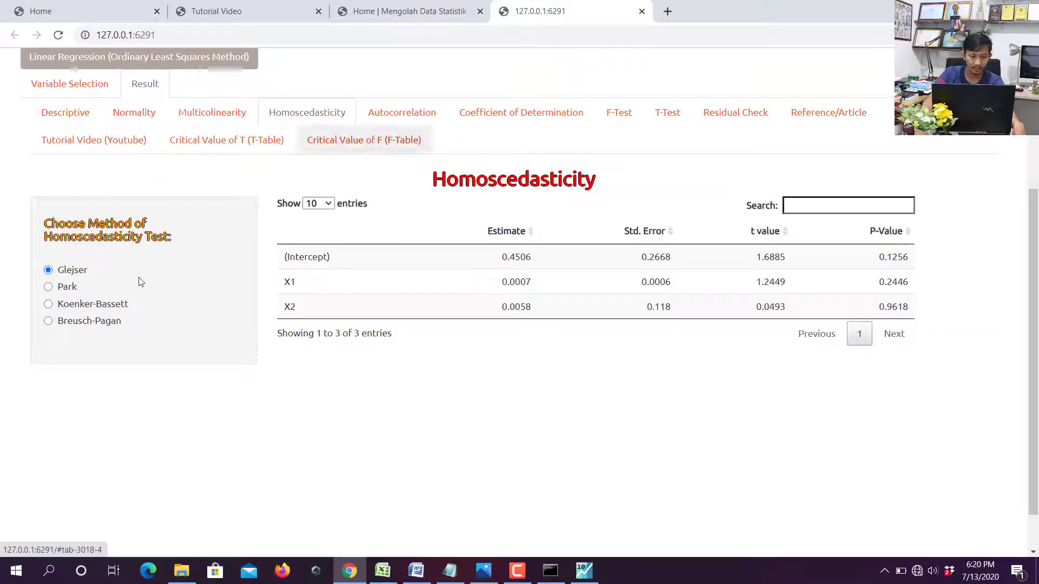
left_click(880, 285)
left_click_drag(879, 282, 911, 313)
left_click(881, 306)
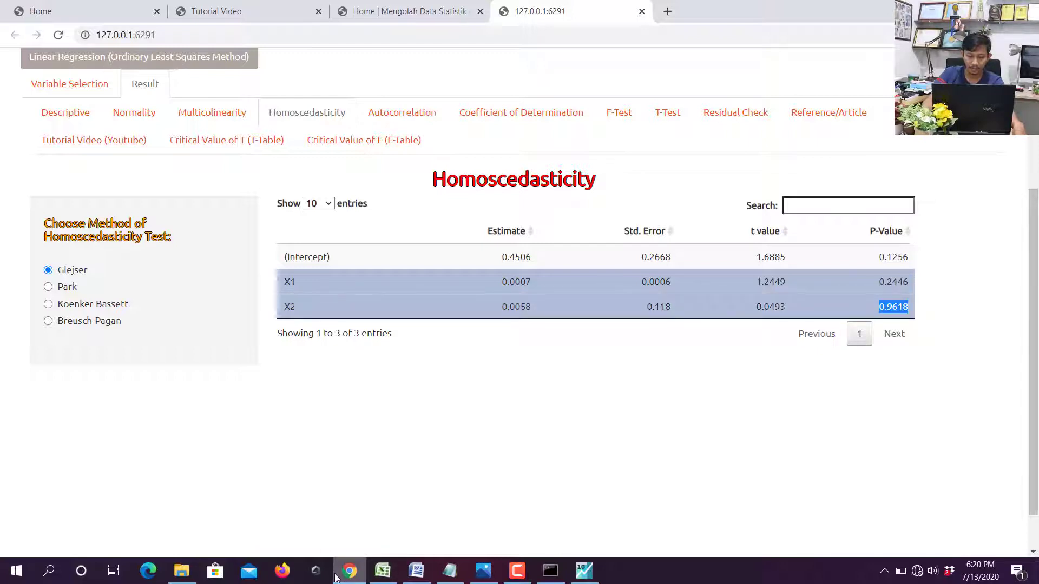
left_click(585, 571)
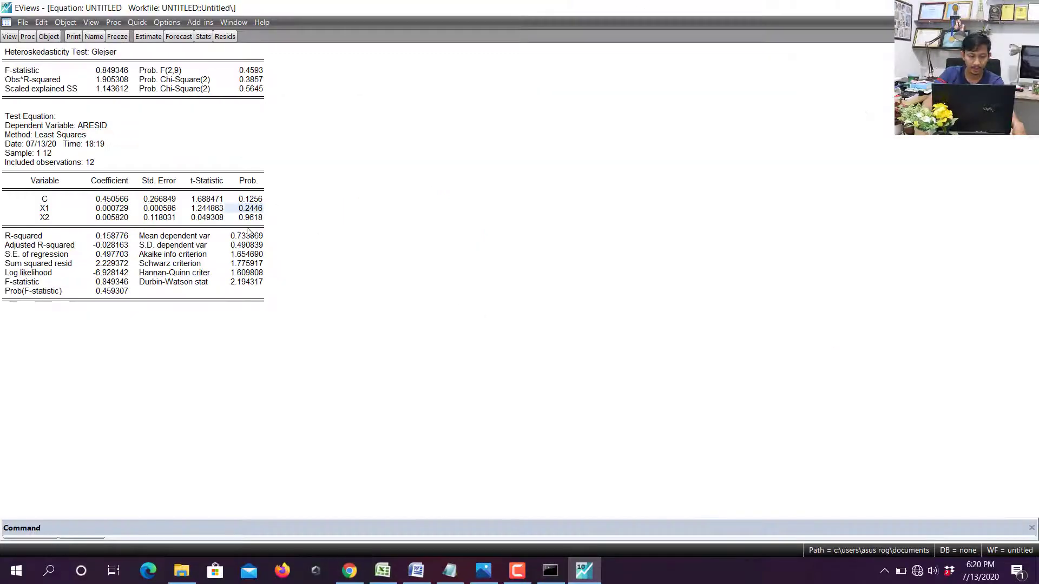
left_click(253, 218)
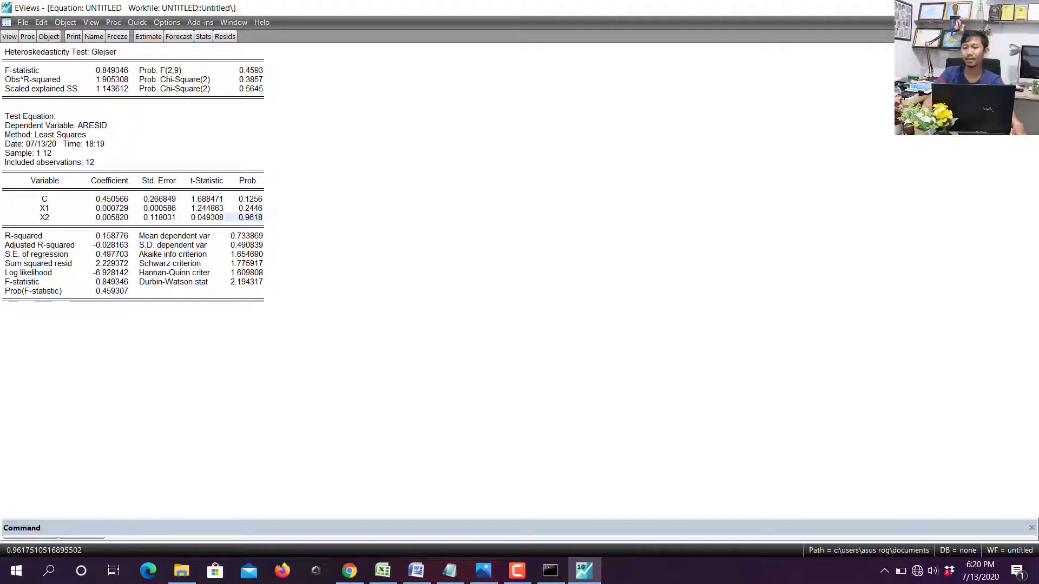
Close EViews, deleting all untitled objects and discarding the changes to the untitled workfile.
left_click(1031, 22)
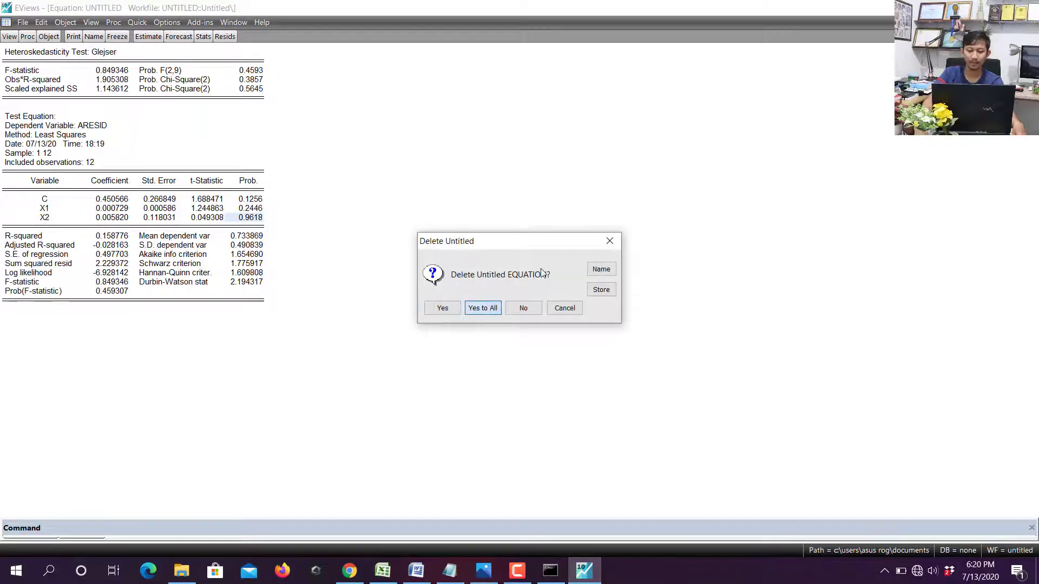
left_click(525, 307)
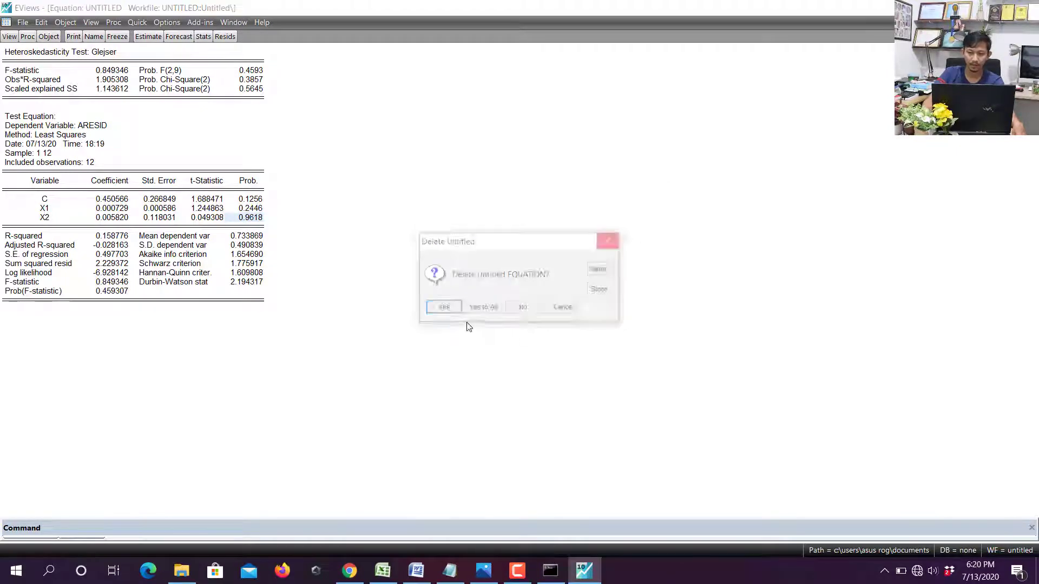
left_click(480, 309)
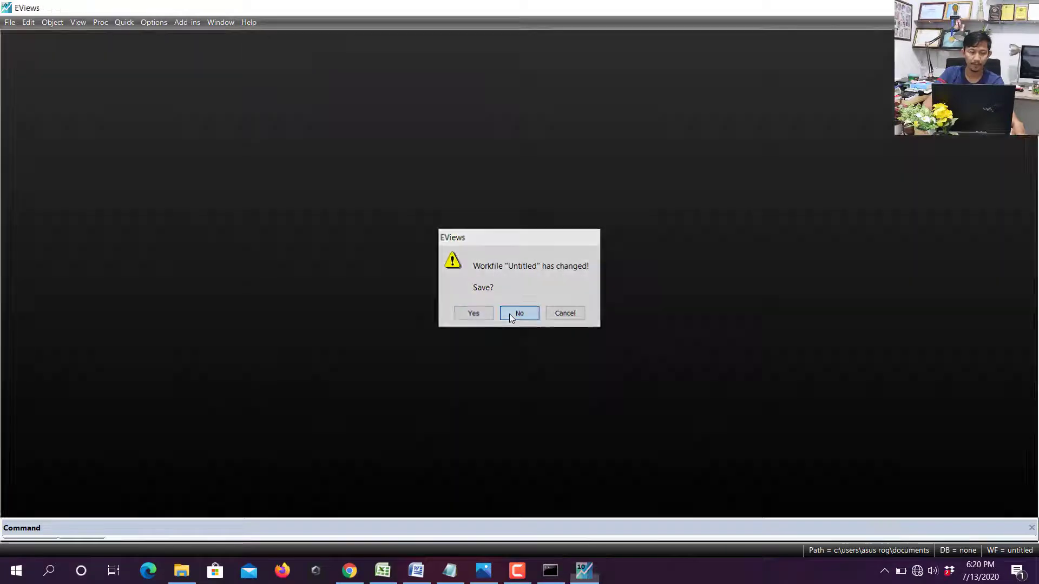
left_click(508, 314)
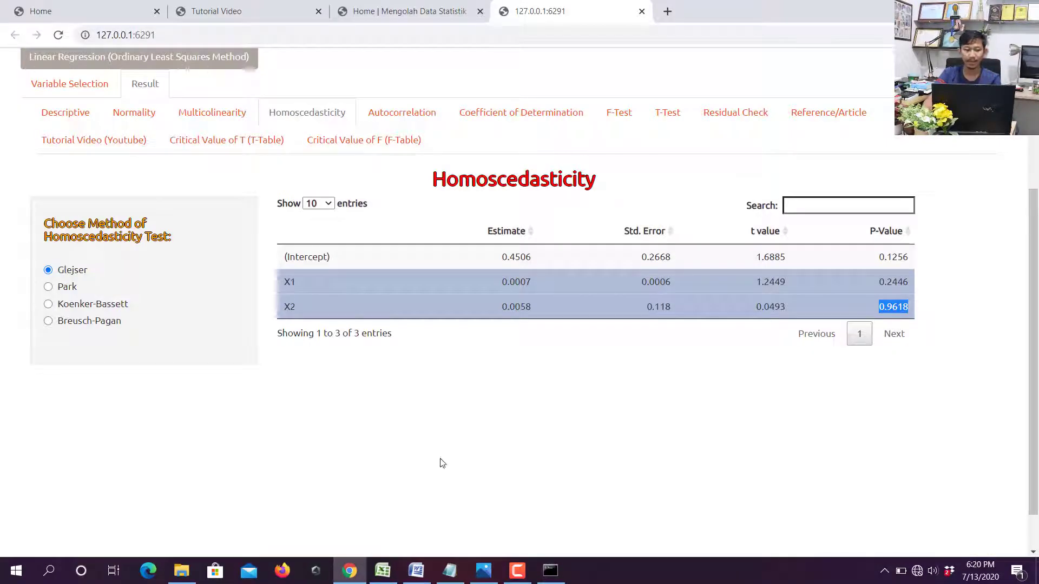
Search Windows for JASP and launch JASP 0.13.0.0.
left_click(509, 432)
key("super")
type("jasp")
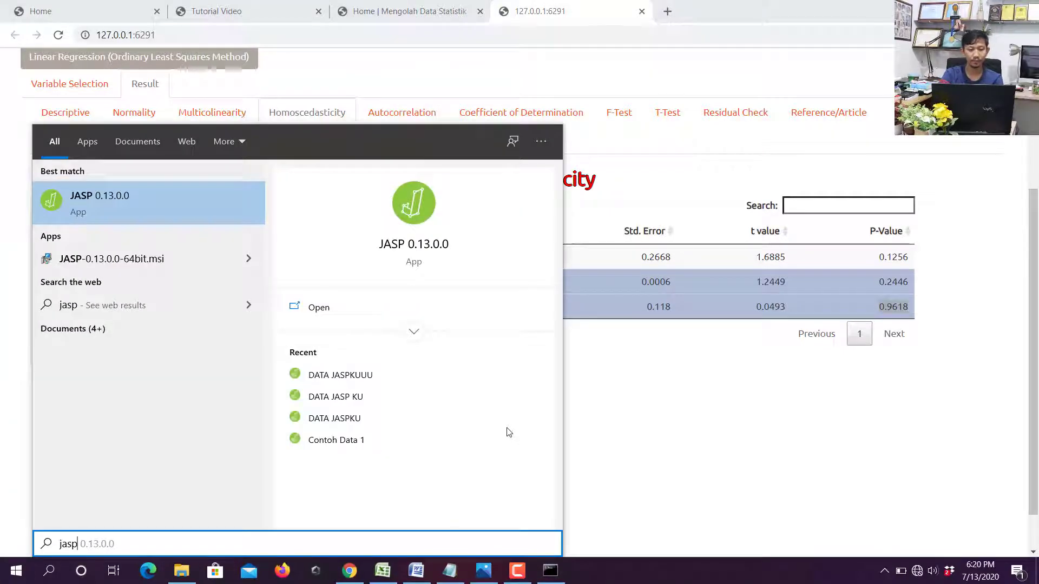
key("Return")
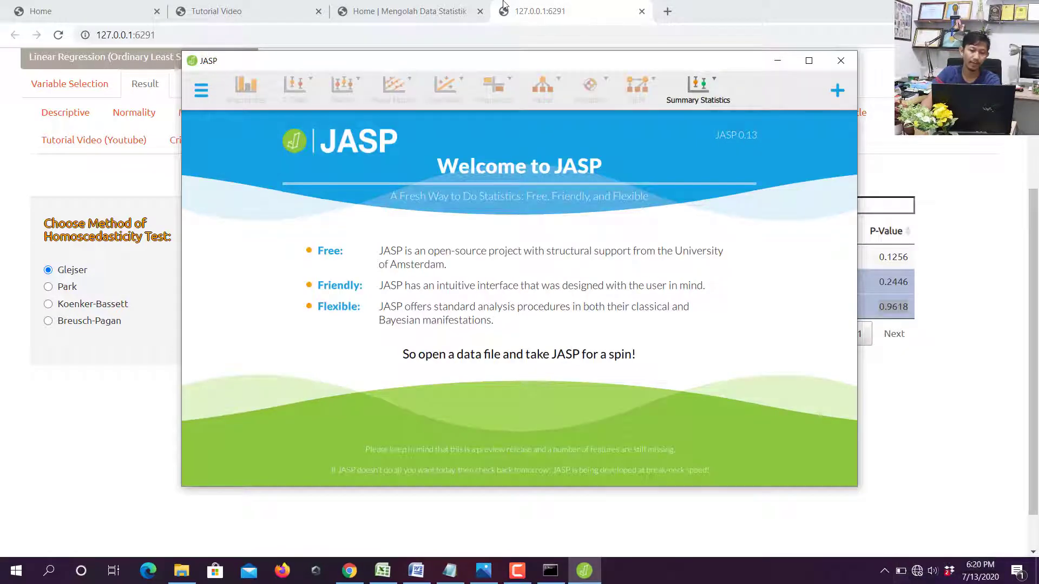
Open the dataeviews file from the computer folder "Melakukan Regresi Linear Berganda OLS dengan STATCAL SPSS EVIEWS dan JASP".
left_click(203, 91)
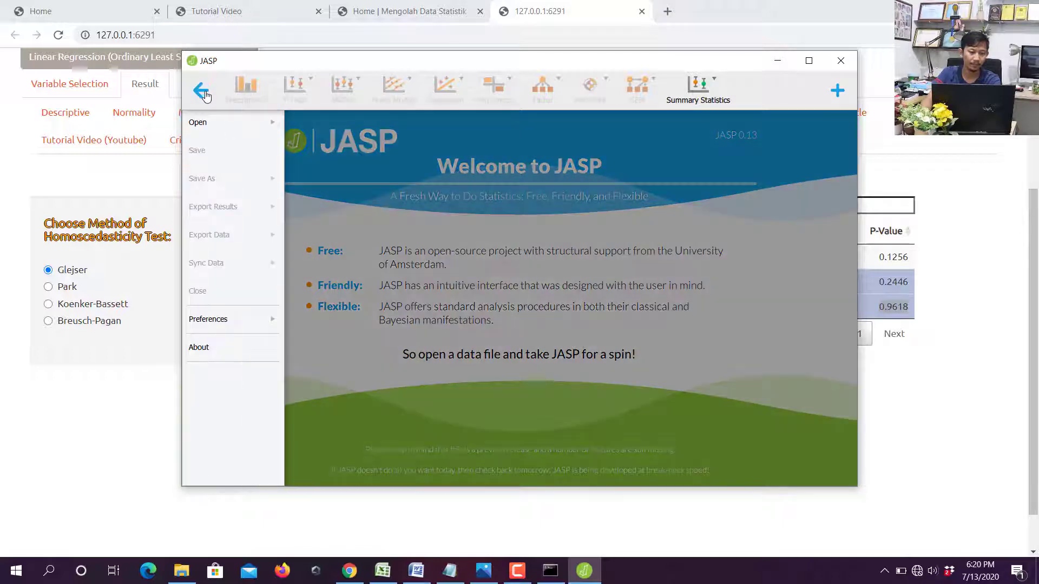
left_click(239, 123)
left_click(349, 161)
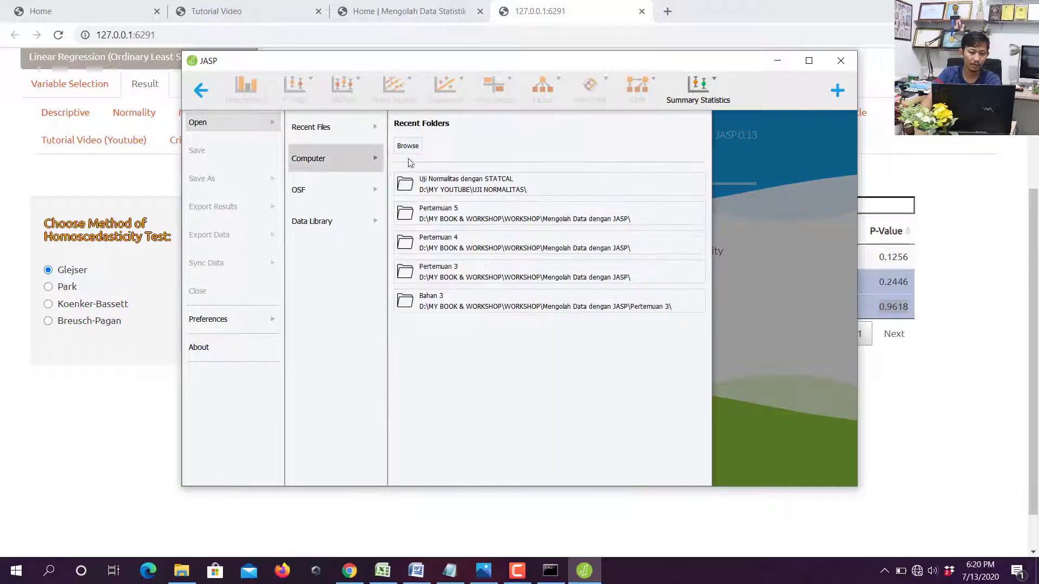
left_click(405, 147)
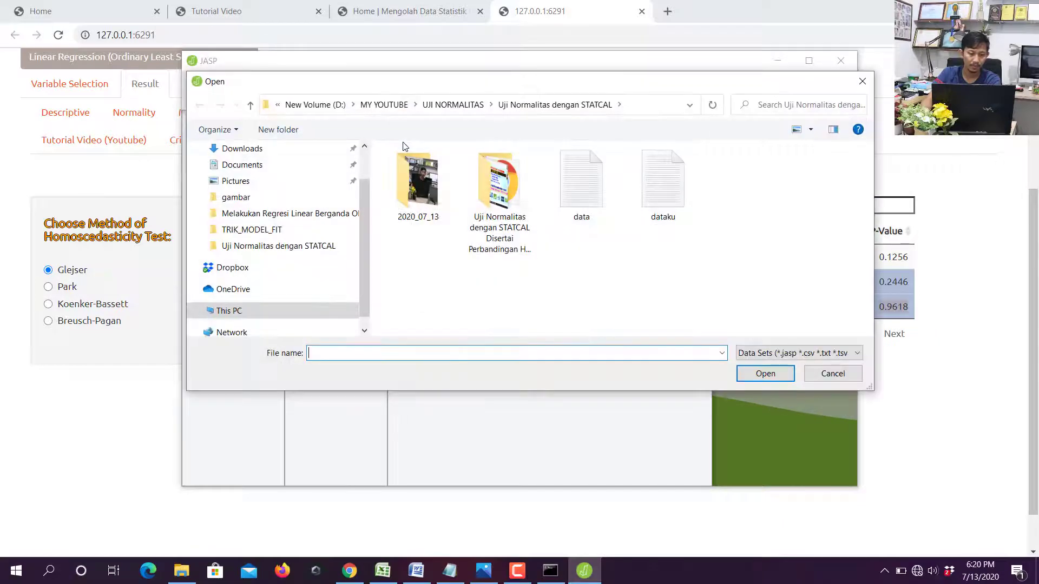
left_click(314, 219)
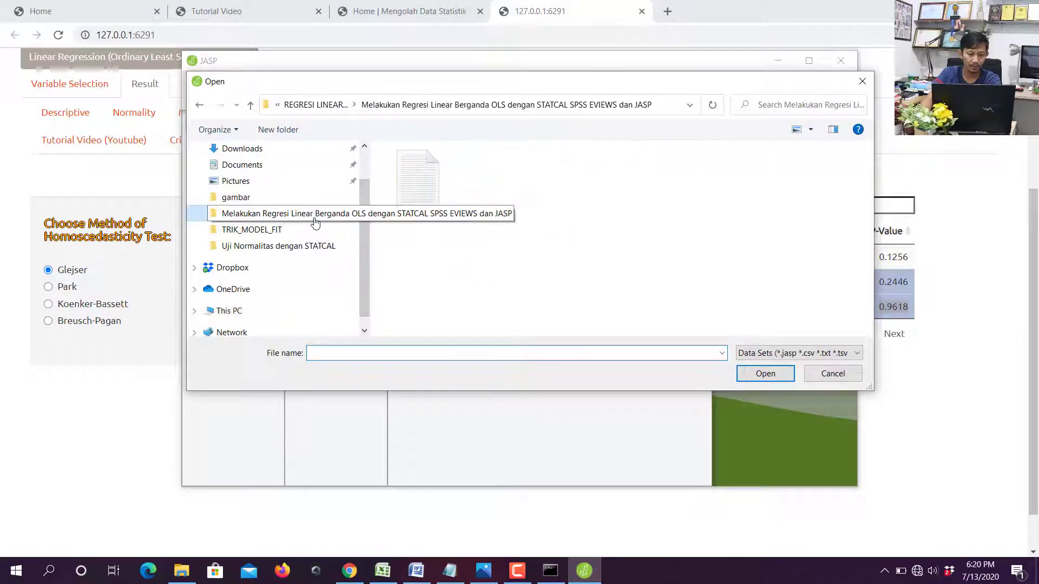
double_click(421, 212)
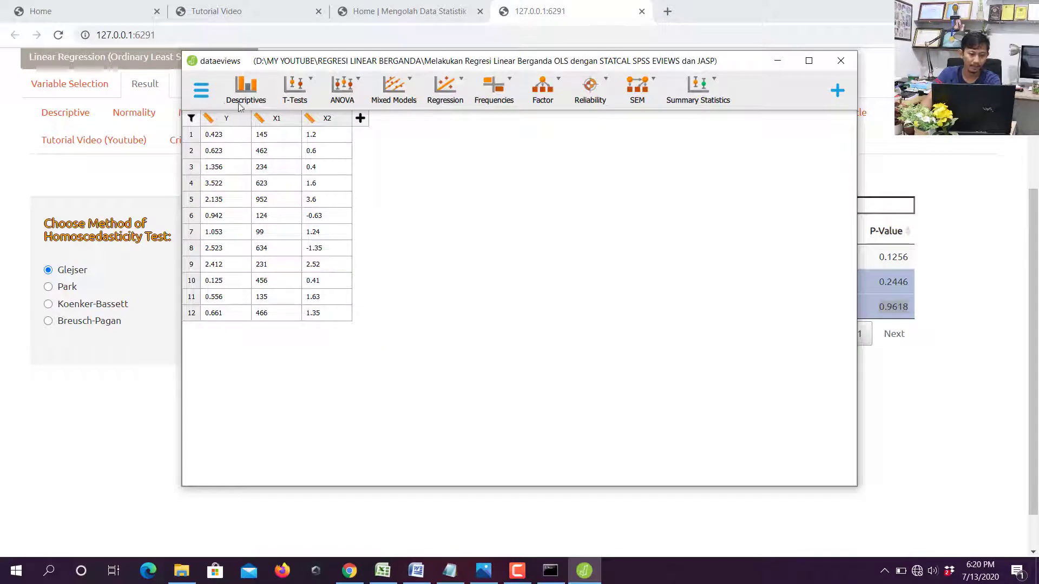
Run a classical linear regression with Y as dependent variable and X1 and X2 as covariates, and maximize the JASP window.
left_click(449, 93)
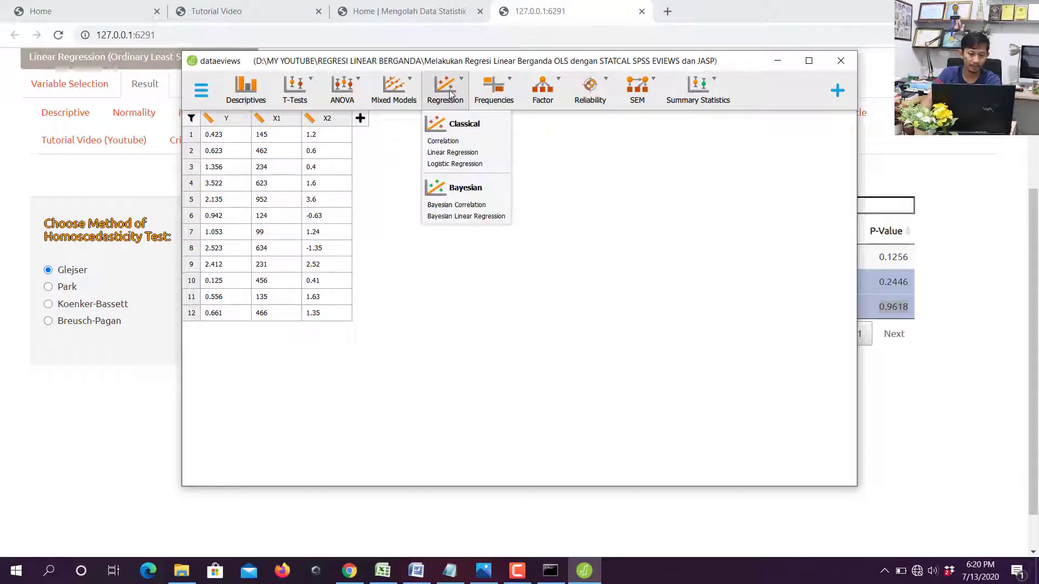
left_click(452, 152)
left_click(238, 152)
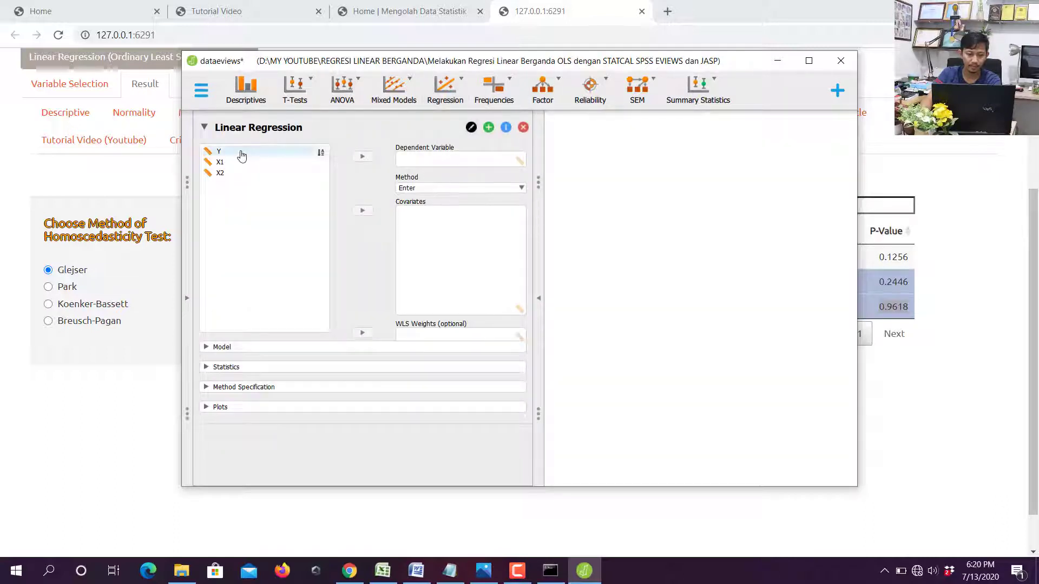
left_click(362, 157)
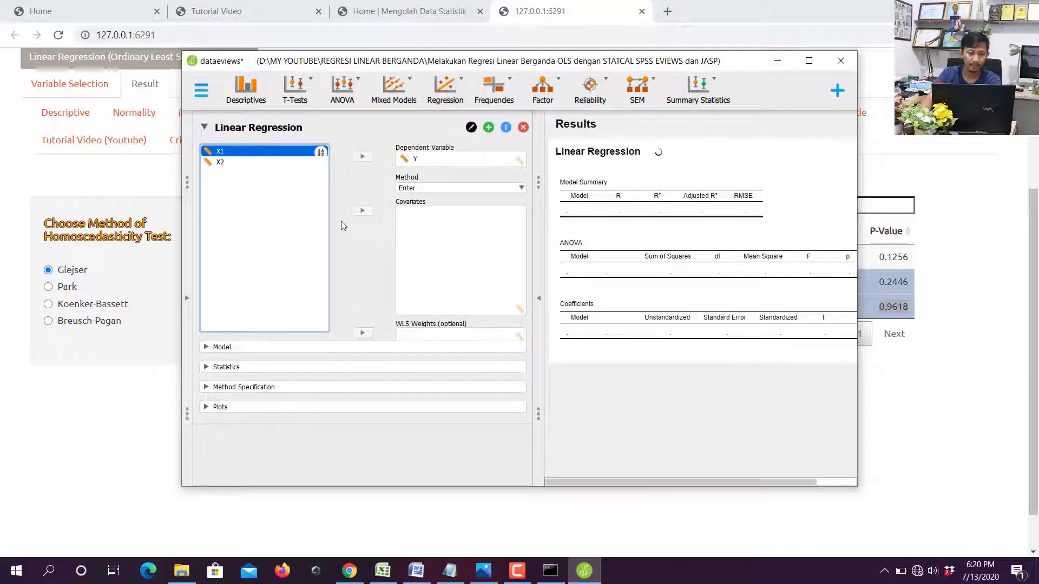
left_click(255, 162, "shift")
left_click(361, 210)
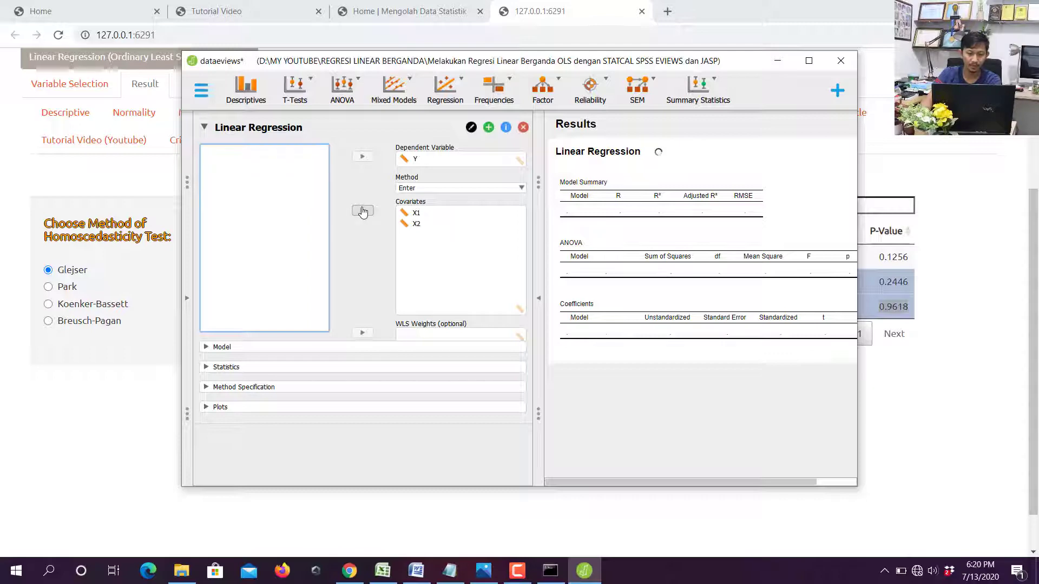
left_click(809, 61)
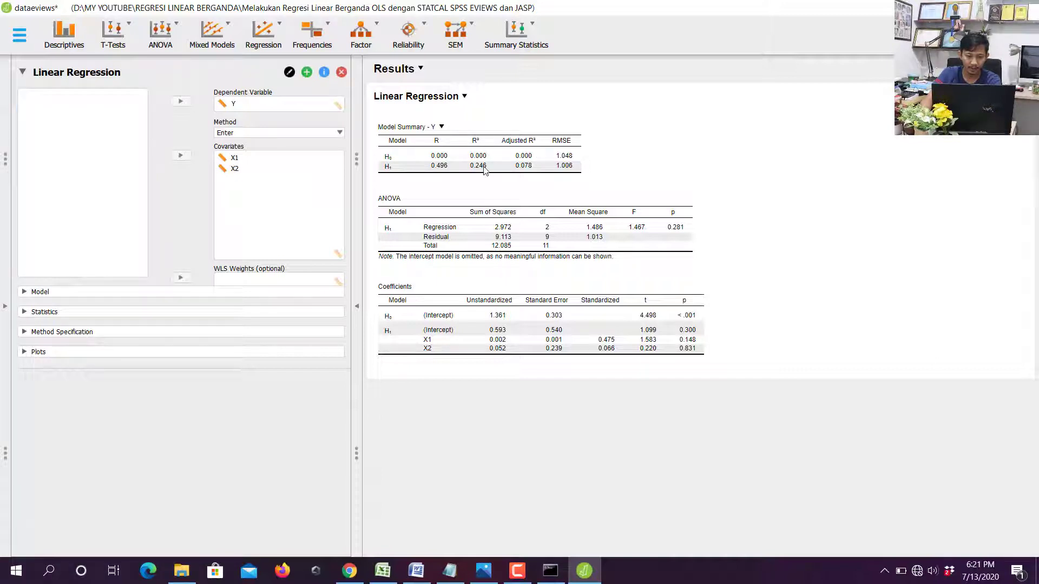
View the R-Square in STATCAL's Coefficient of Determination and compare it with the R² in JASP's model summary.
left_click(350, 570)
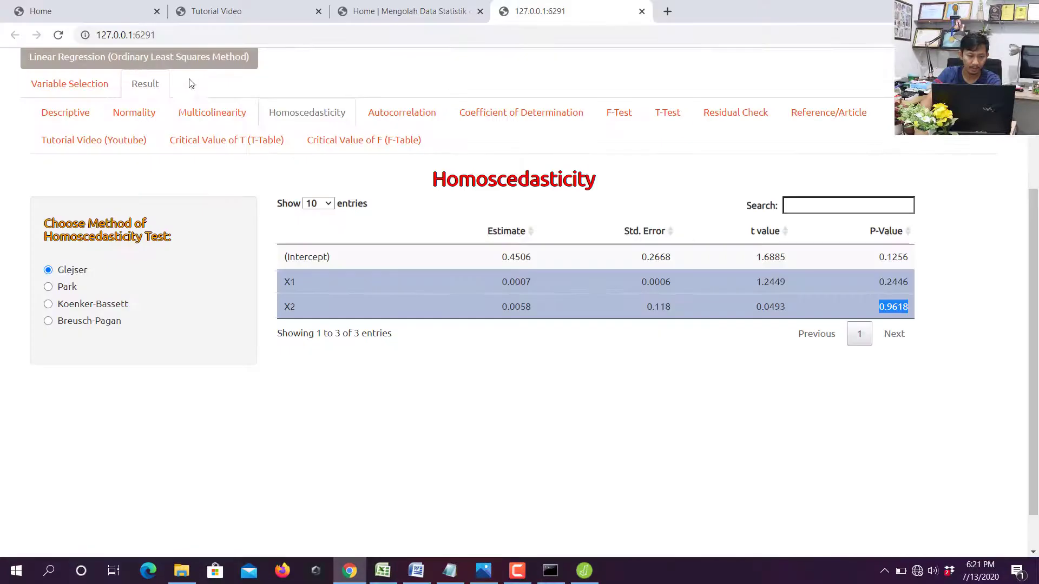
left_click(552, 120)
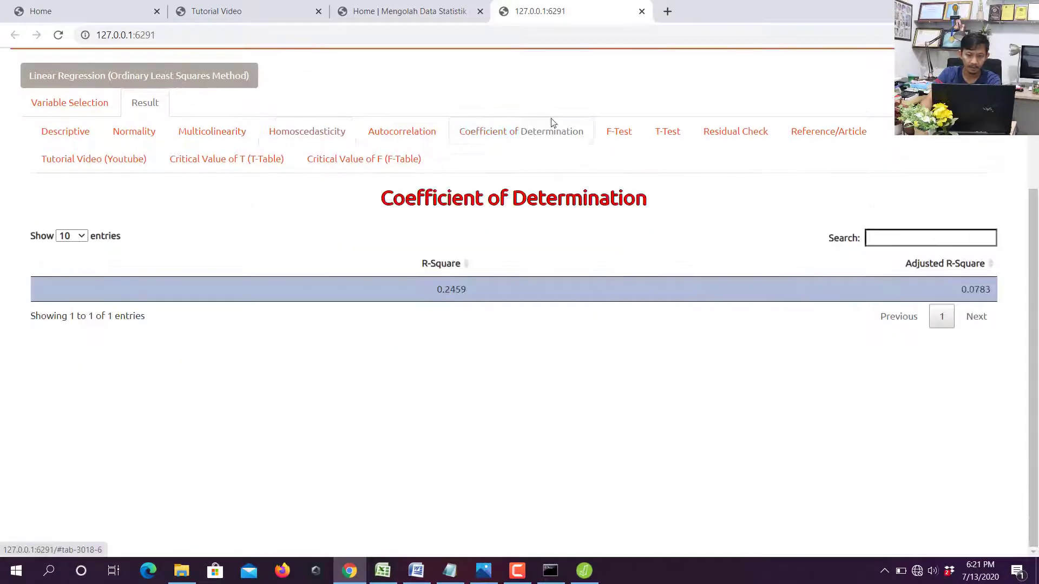
left_click_drag(439, 291, 464, 292)
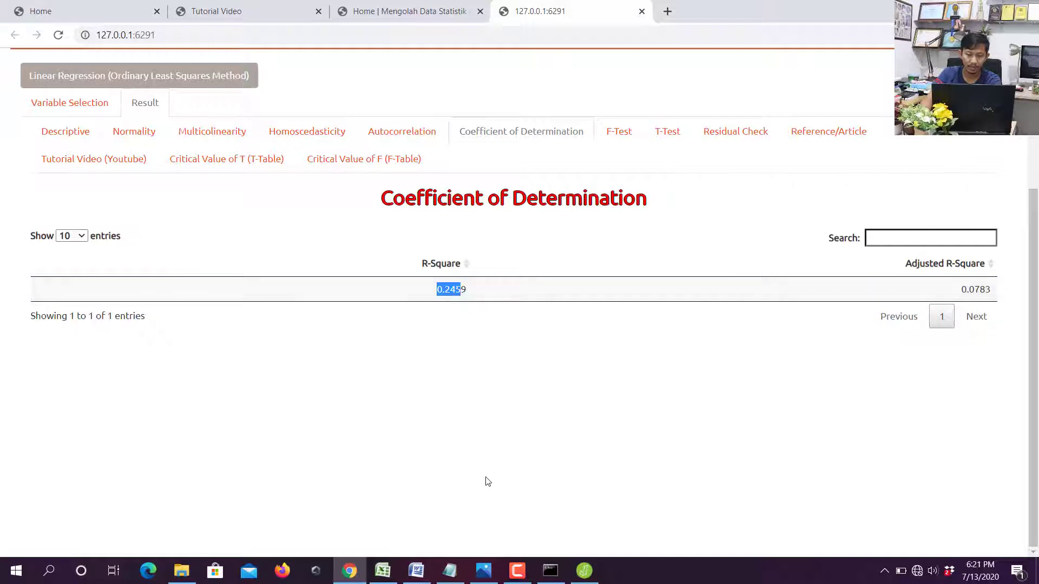
left_click(585, 571)
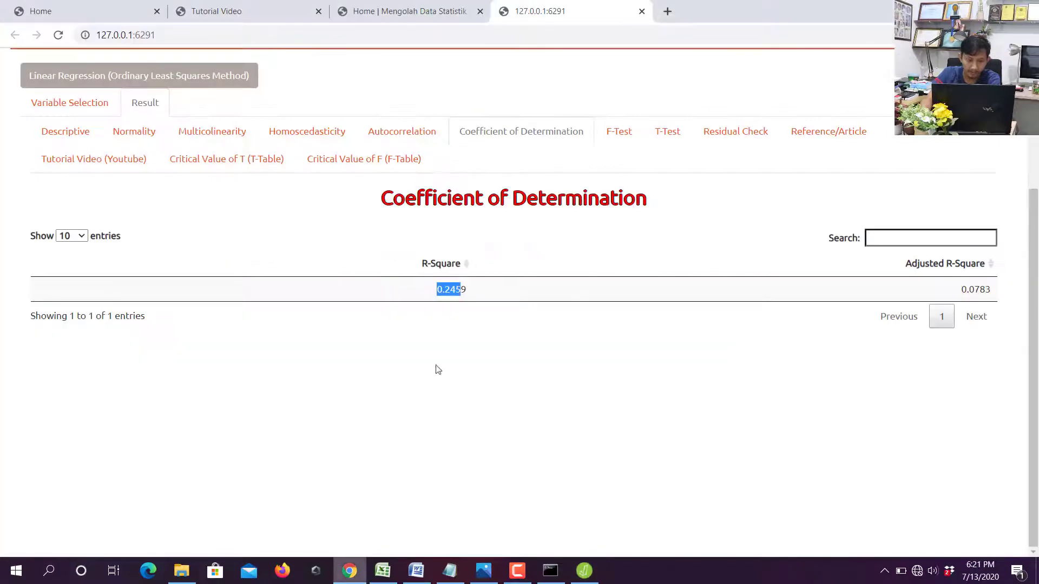
View X1's p-value in STATCAL's T-Test results and compare it with the coefficients table in JASP.
left_click(350, 571)
left_click(649, 142)
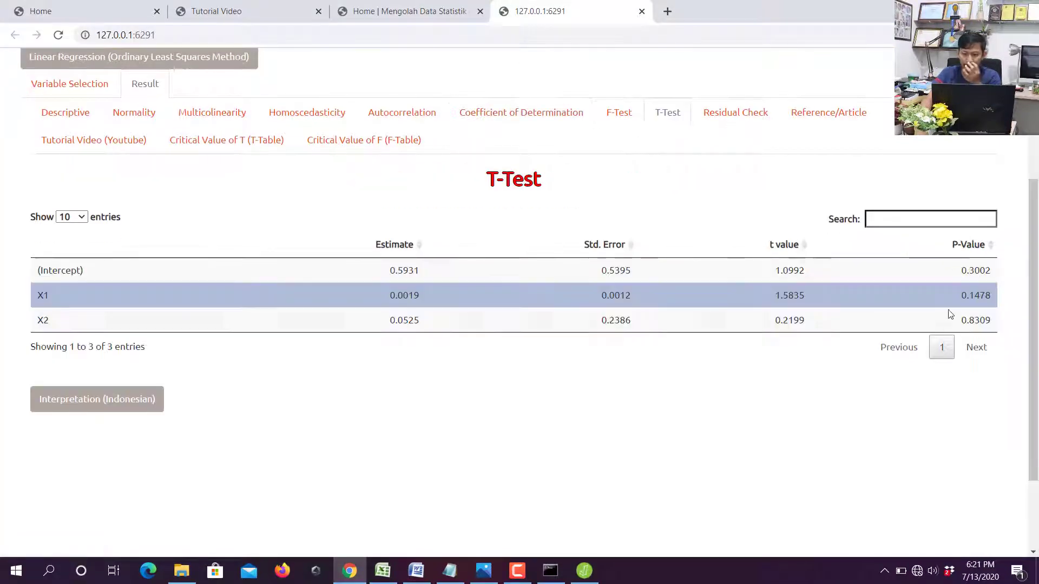
double_click(966, 297)
left_click_drag(969, 297, 989, 298)
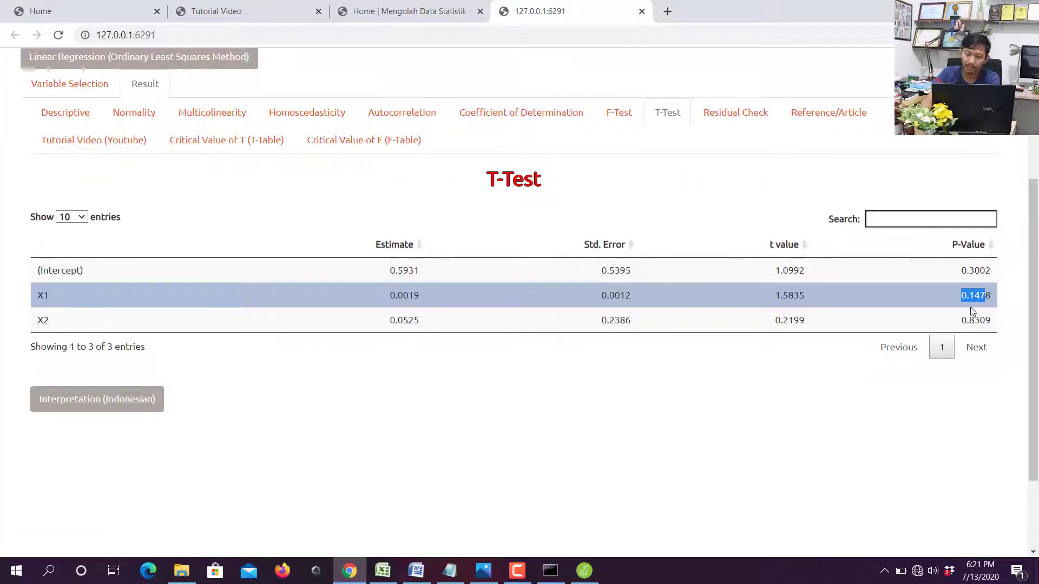
left_click(592, 578)
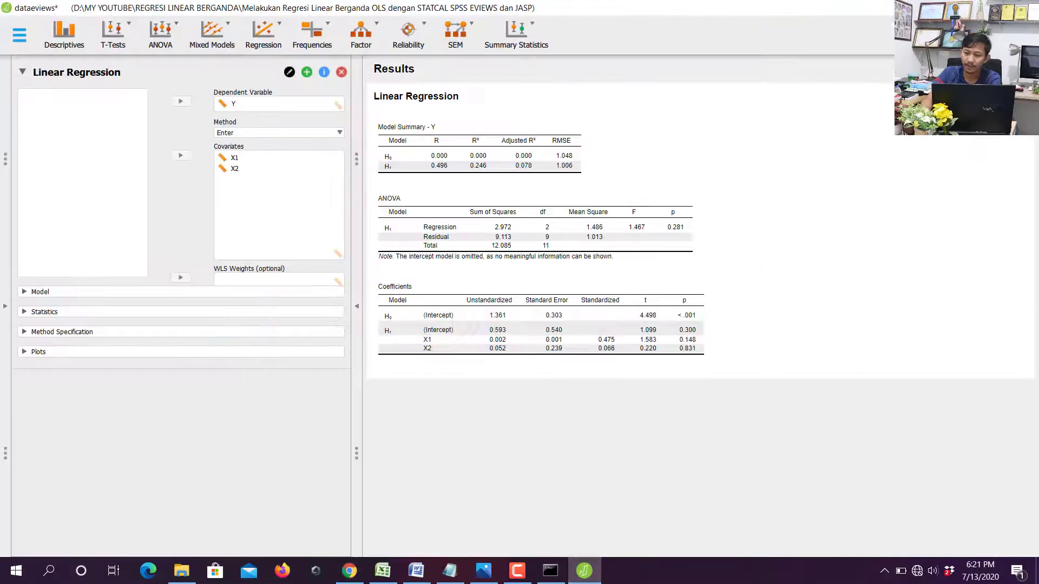
Close JASP and launch Stata/MP 13.0 from the desktop.
key("alt+F4")
left_click(576, 318)
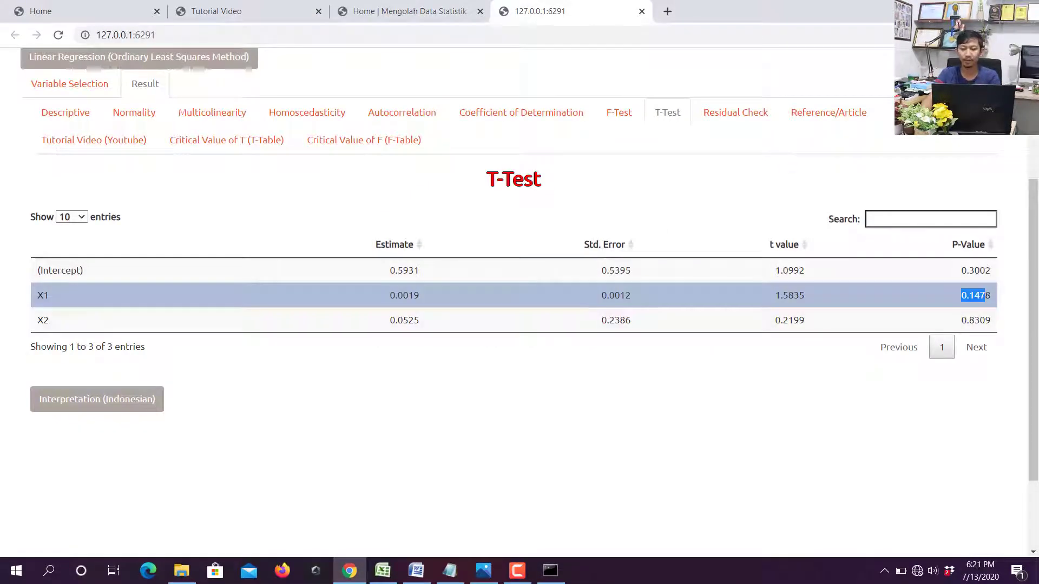
left_click(961, 8)
left_click(961, 8)
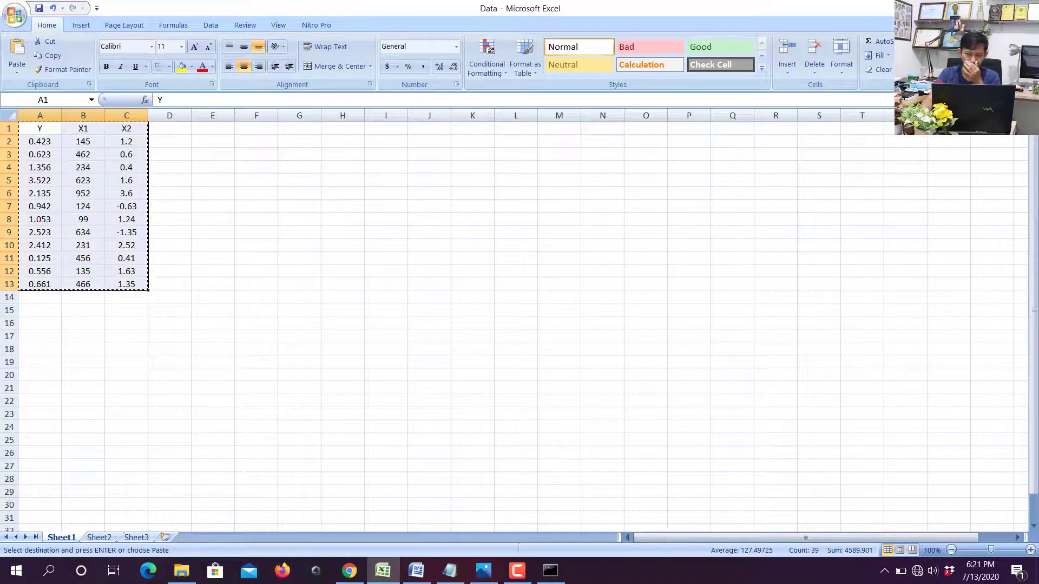
left_click(961, 8)
double_click(146, 219)
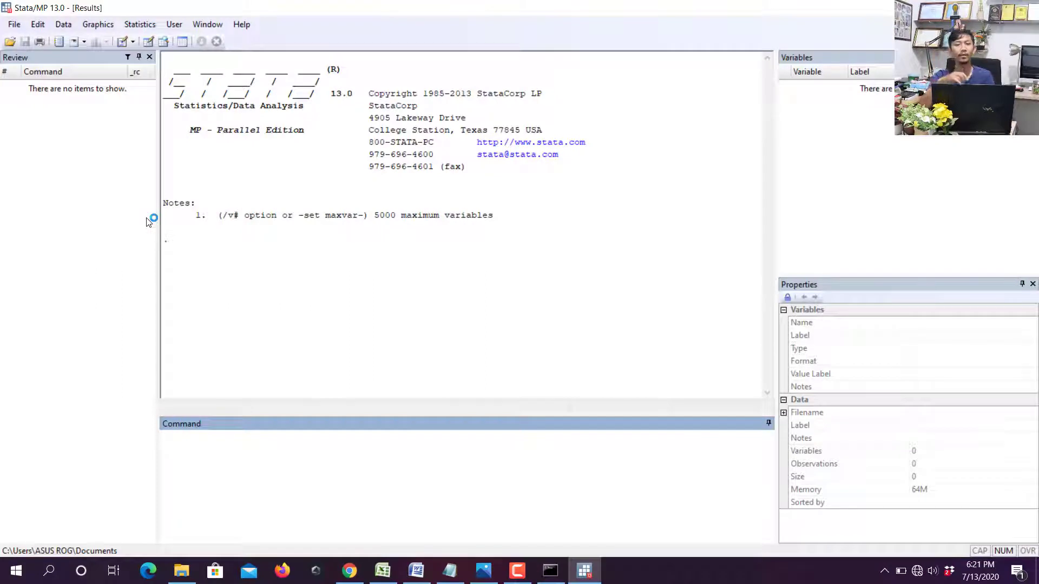
Copy the data values in A2:C13 from the Excel sheet, without the headers, into Stata's Data Editor in edit mode.
left_click(63, 25)
mouse_move(178, 63)
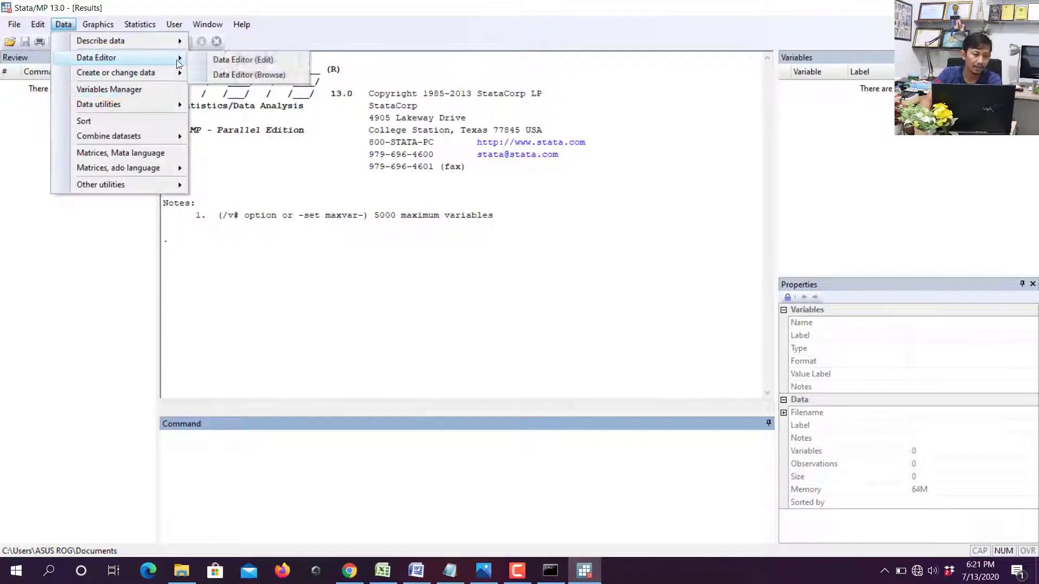
left_click(228, 60)
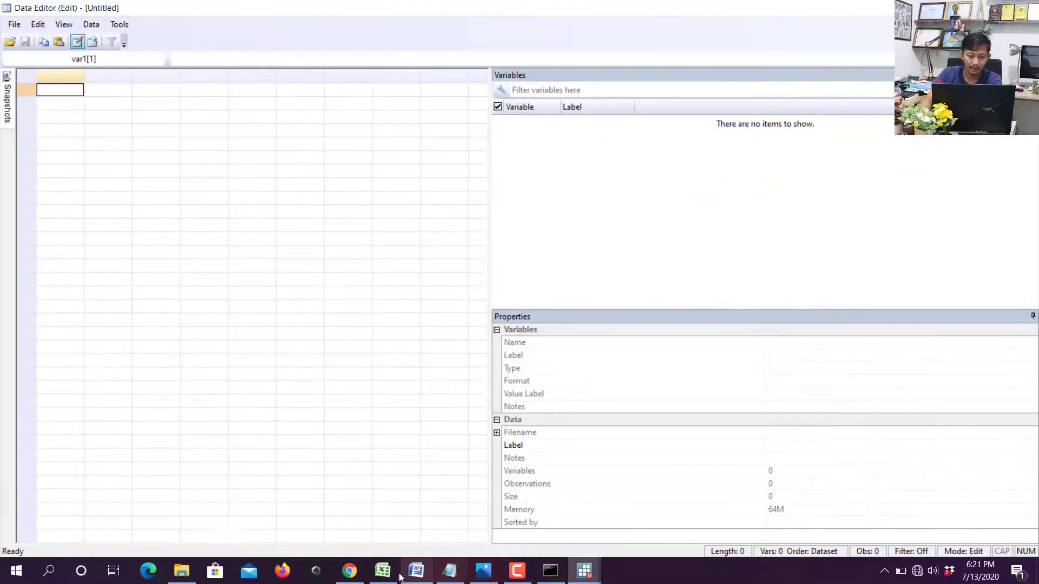
left_click(382, 571)
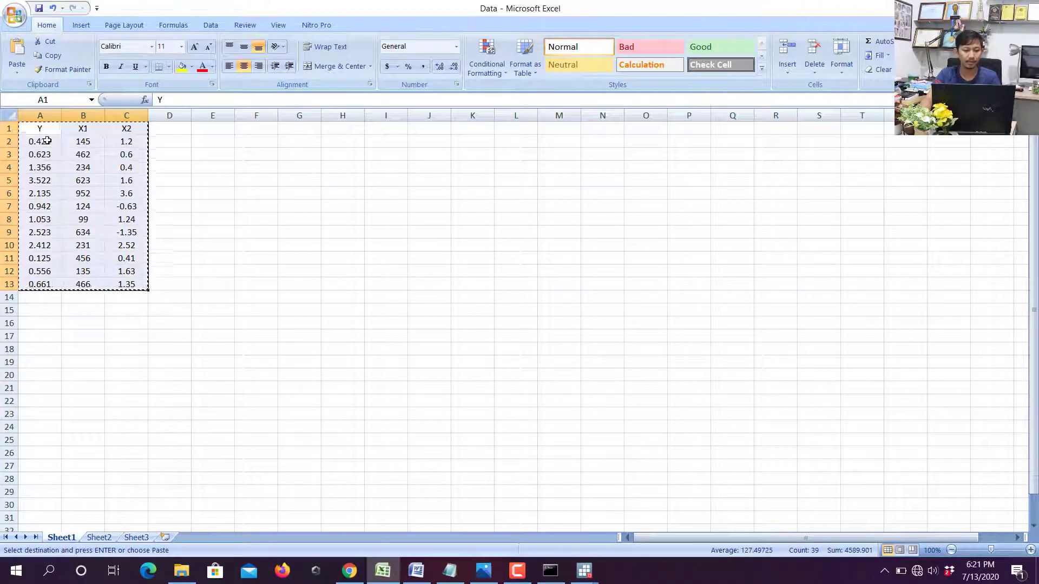
left_click_drag(48, 141, 130, 283)
key("ctrl+c")
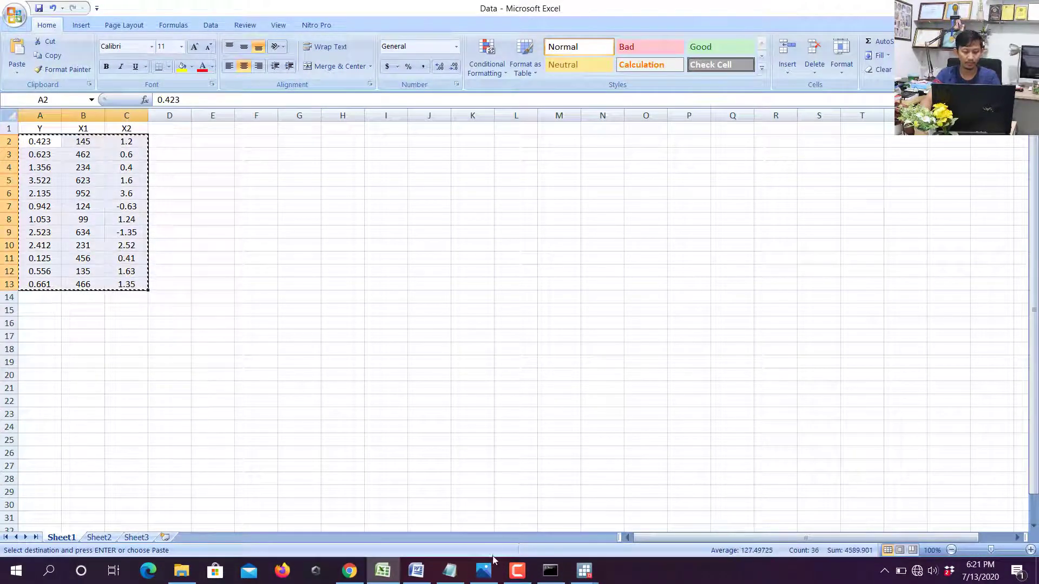
left_click(584, 571)
left_click(658, 508)
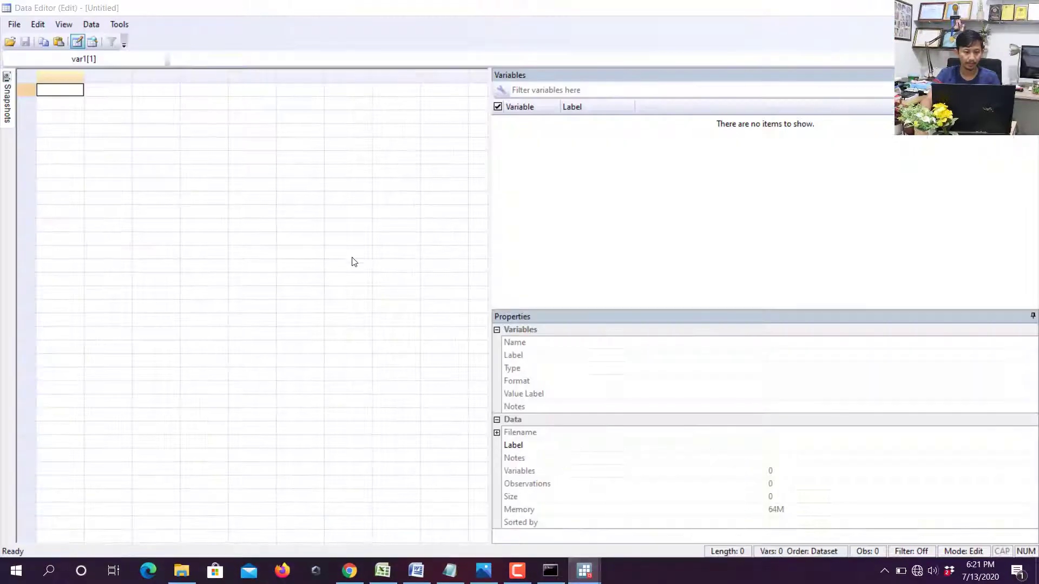
key("ctrl+v")
Rename the variables var1, var2 and var3 as Y, X1 and X2.
left_click(595, 127)
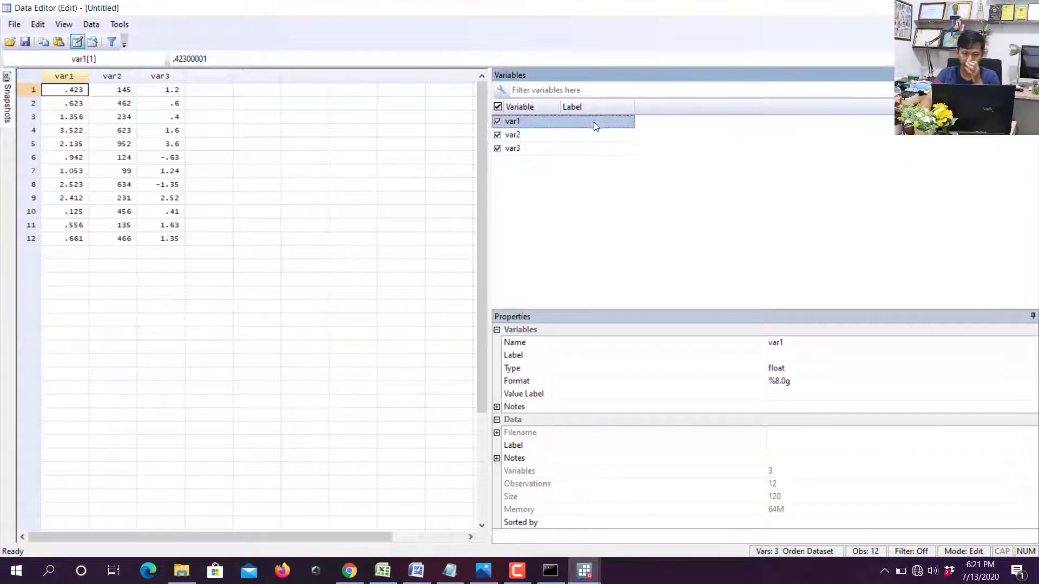
left_click(774, 342)
type("Y")
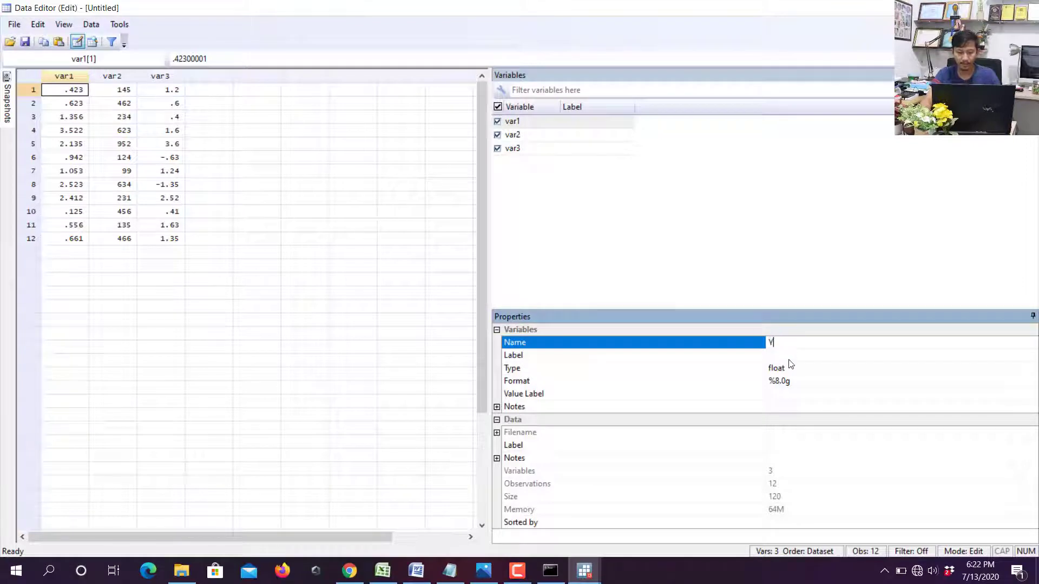
key("Return")
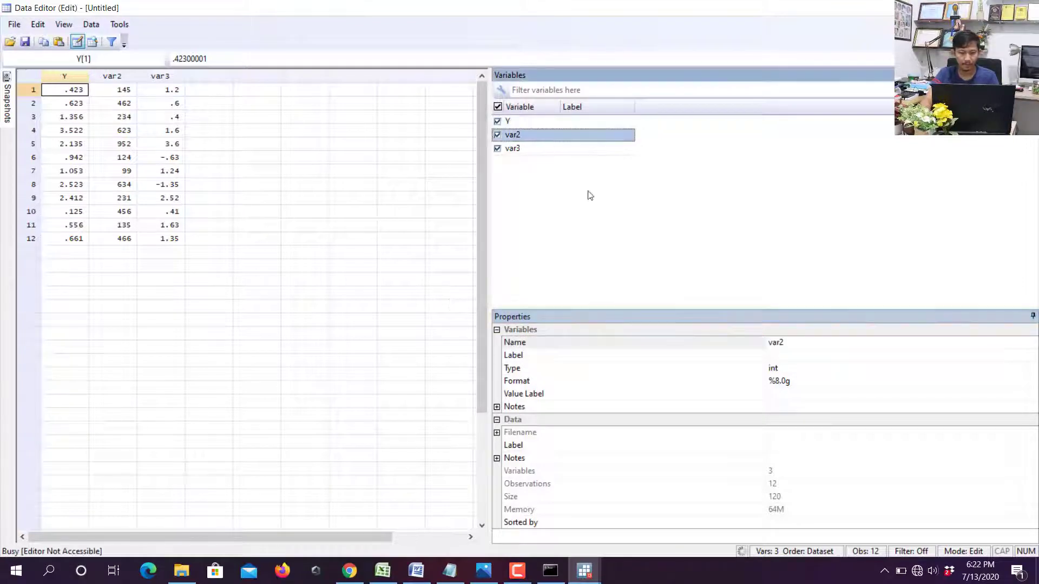
left_click(774, 344)
type("X")
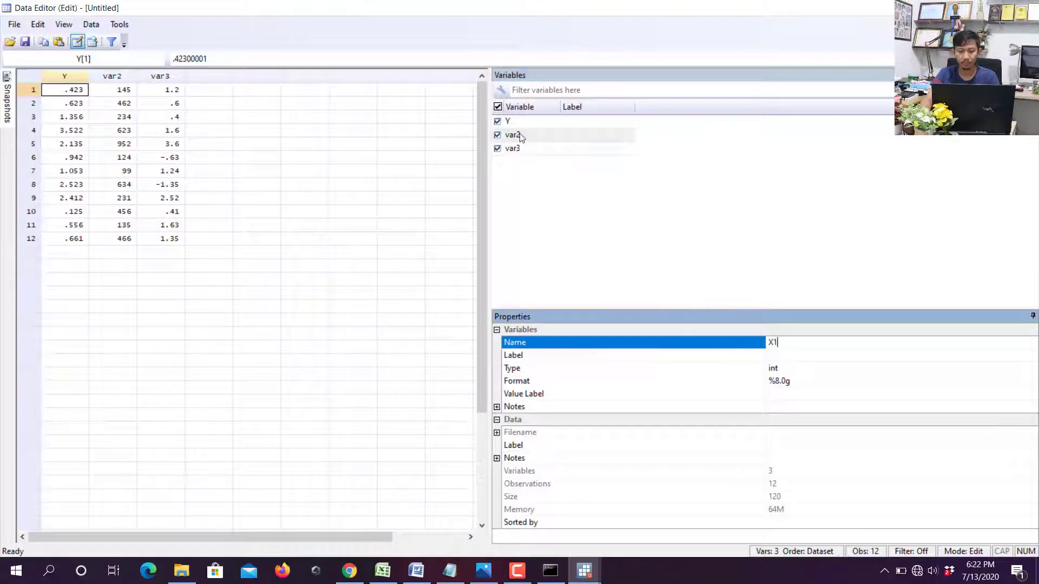
type("1")
key("Return")
left_click(758, 344)
type("X")
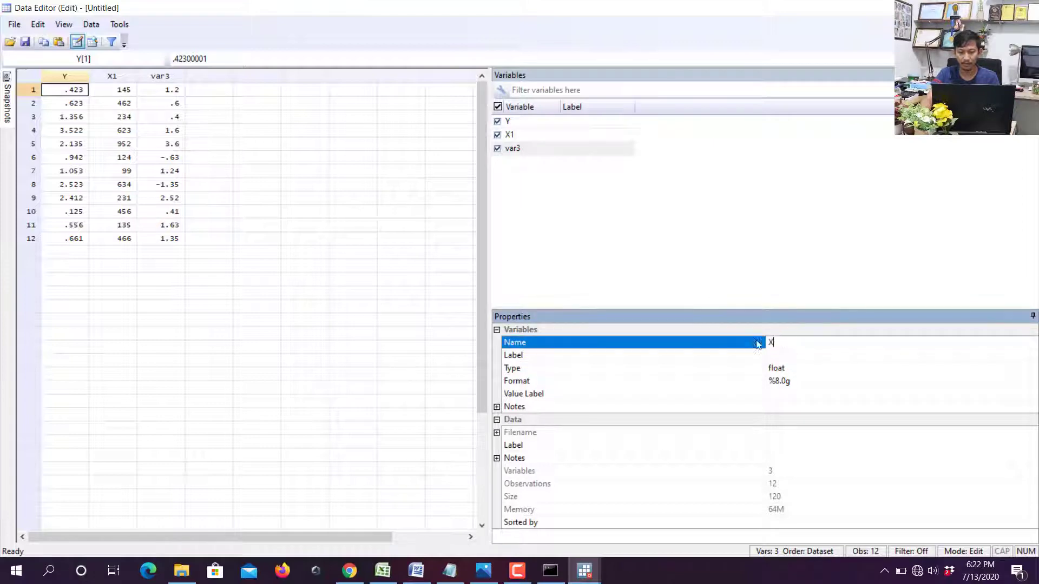
key("Return")
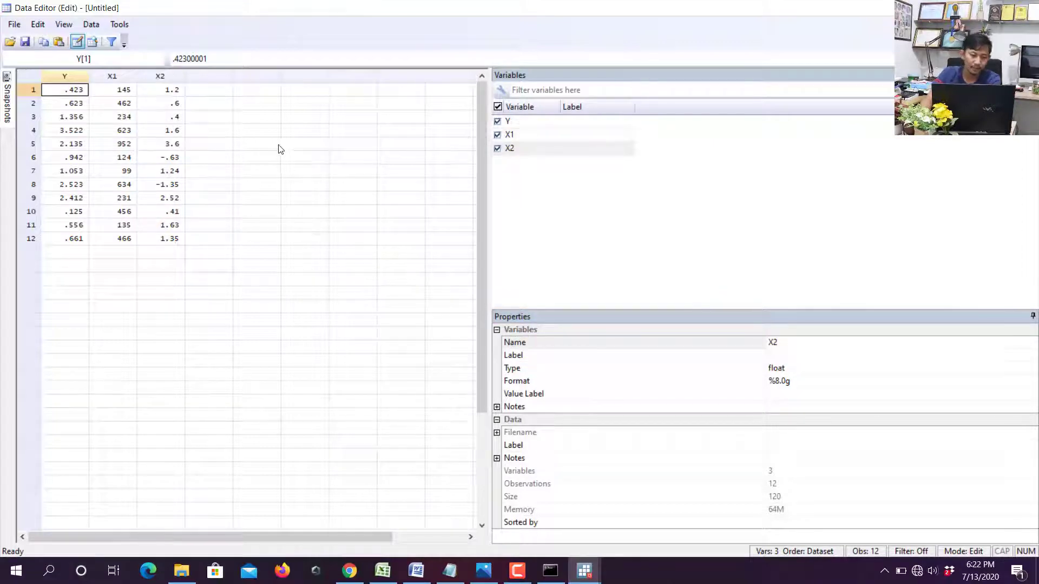
Run the command "regress Y X1 X2" in Stata's main results window.
left_click(383, 571)
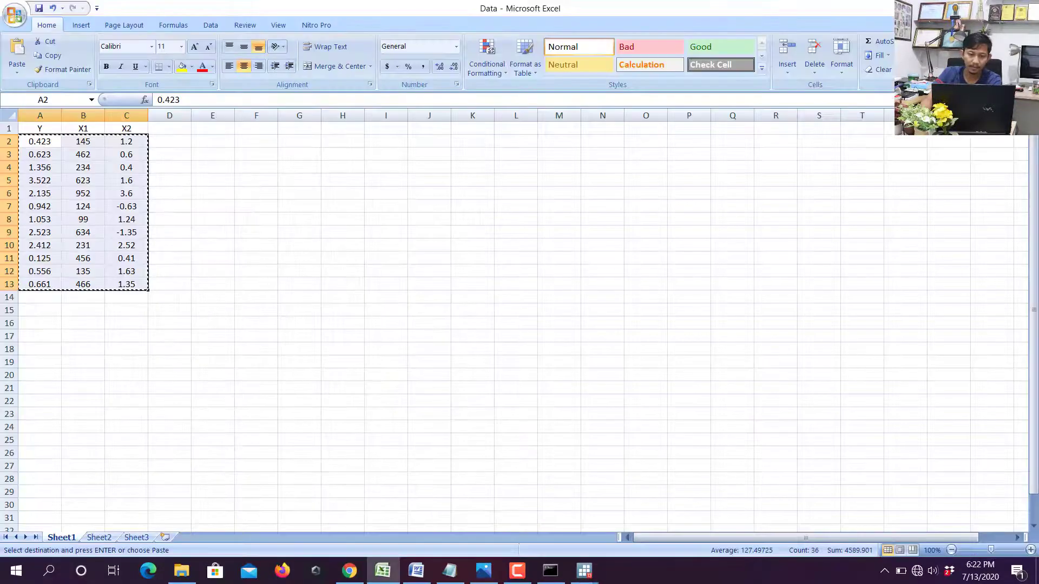
mouse_move(586, 571)
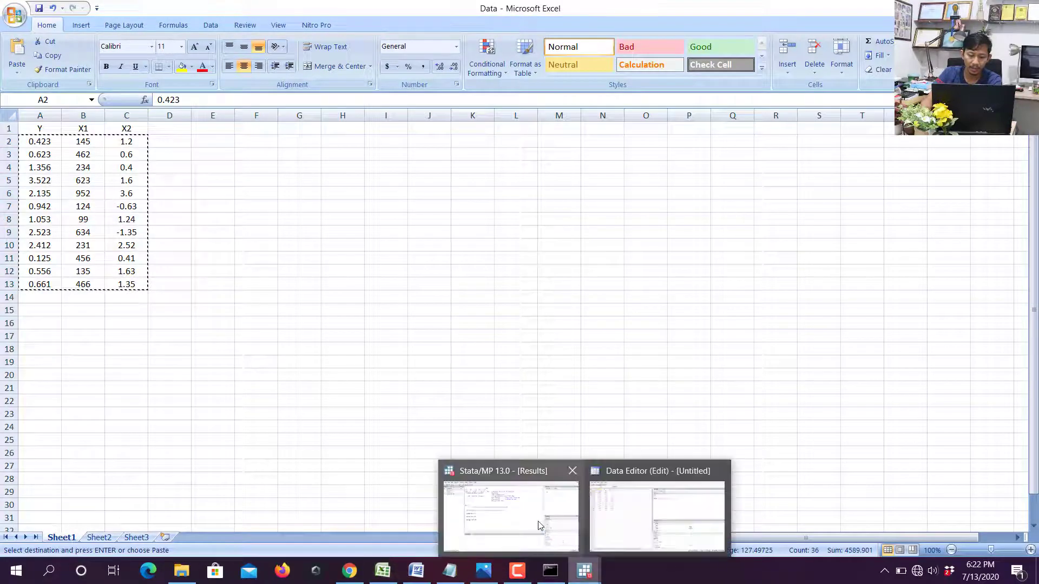
left_click(529, 515)
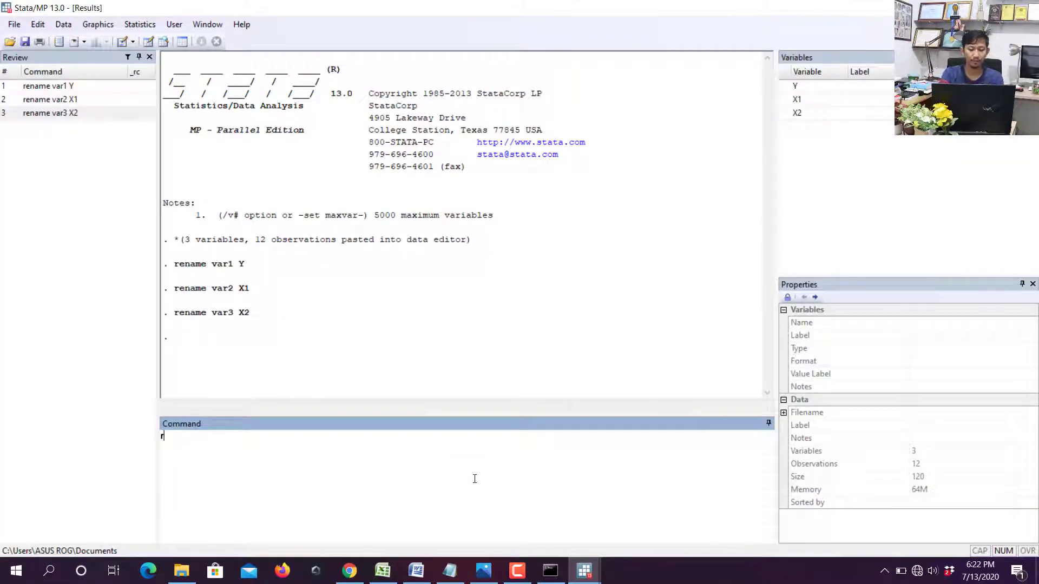
type("regress ")
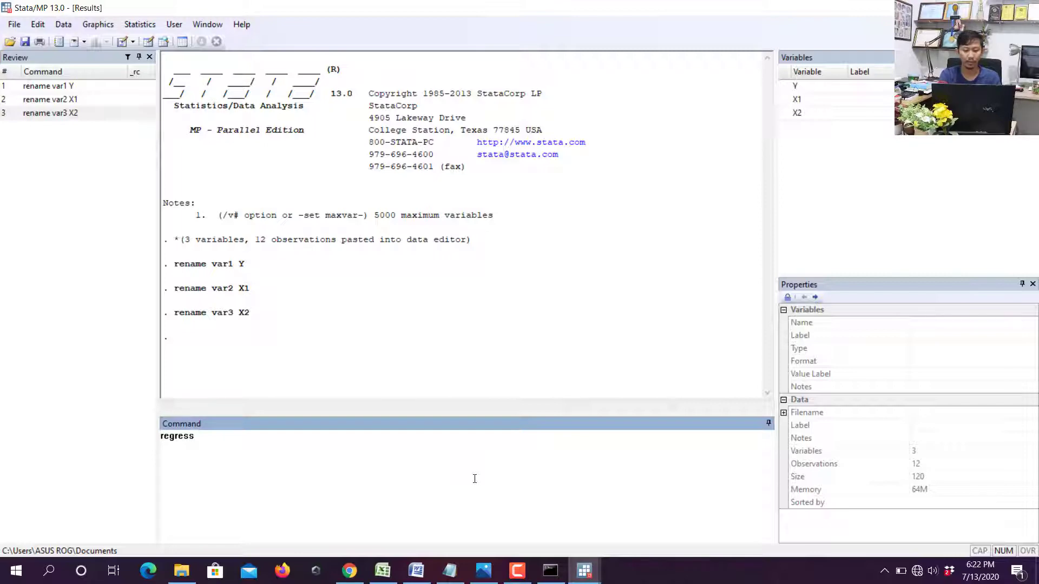
type("Y X1 X2")
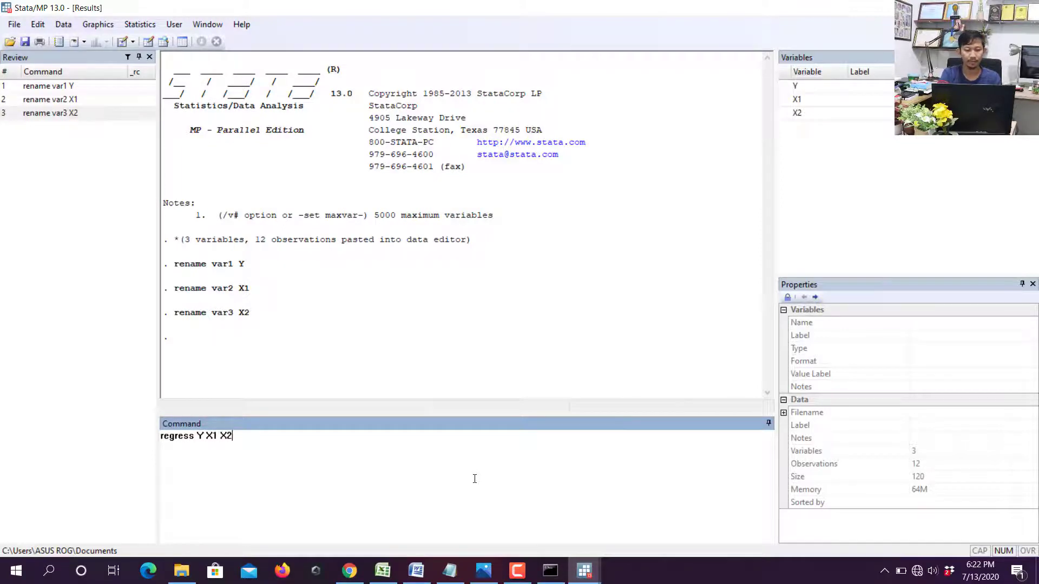
key("Return")
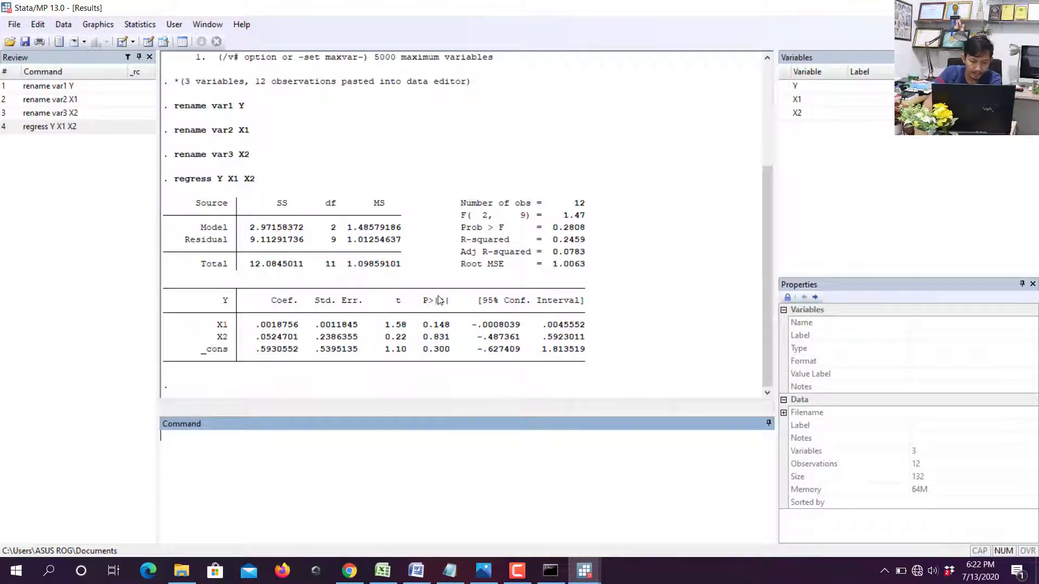
Compare X1's p-value in the Stata regression output with X1's p-value in STATCAL's T-Test table.
left_click_drag(424, 324, 455, 329)
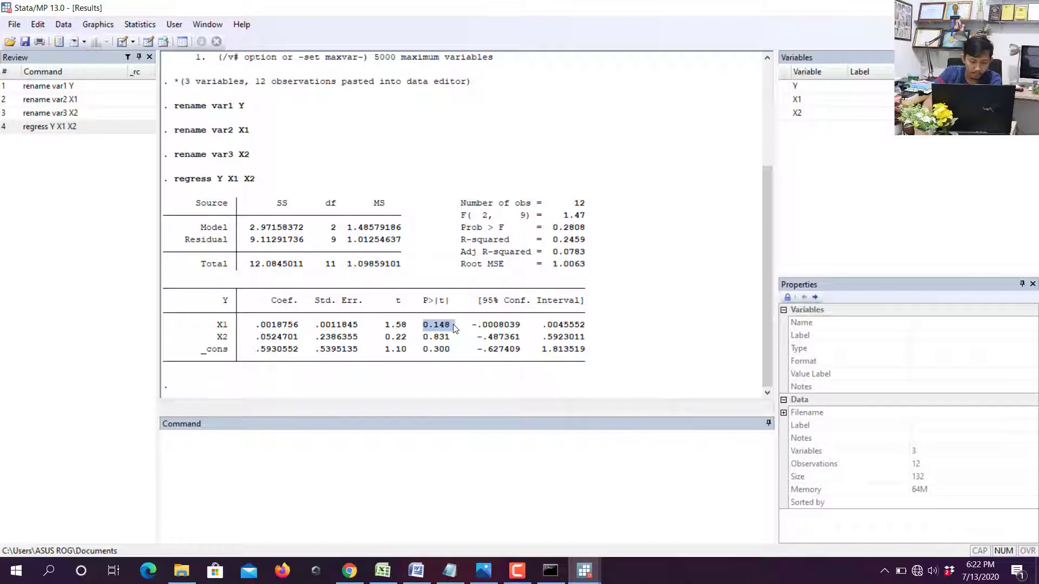
left_click(349, 571)
mouse_move(962, 295)
left_mouse_down()
mouse_move(990, 297)
mouse_move(979, 297)
left_mouse_up()
left_click(965, 297)
left_click(989, 297)
left_click(963, 297)
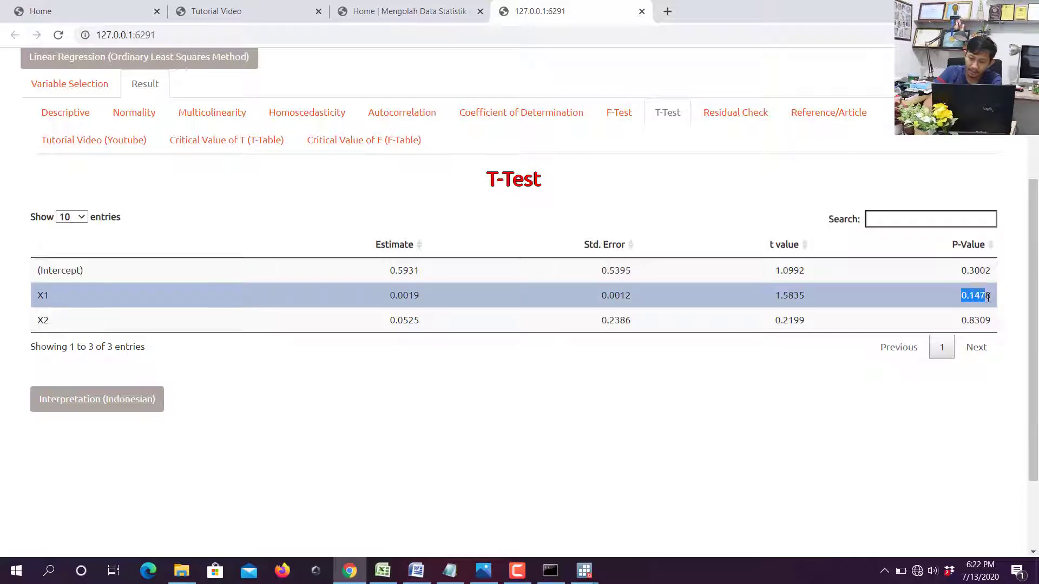
Compare X2's p-value in STATCAL's T-Test table with X2's p-value in the Stata regression output.
left_click(963, 321)
left_click(963, 320)
left_click_drag(962, 320, 986, 320)
left_click(963, 320)
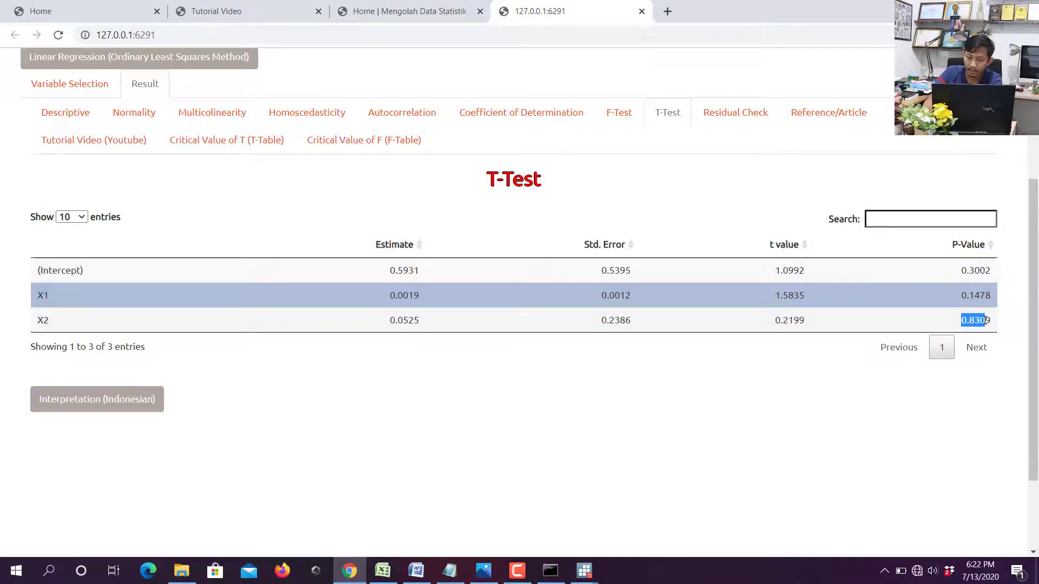
left_click(584, 571)
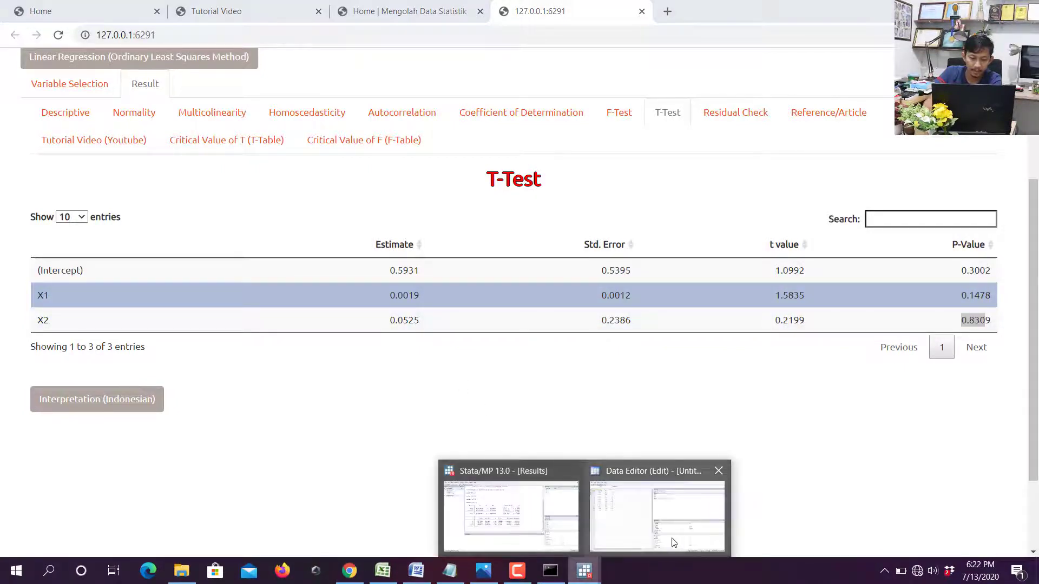
left_click(521, 499)
left_click_drag(436, 336, 433, 336)
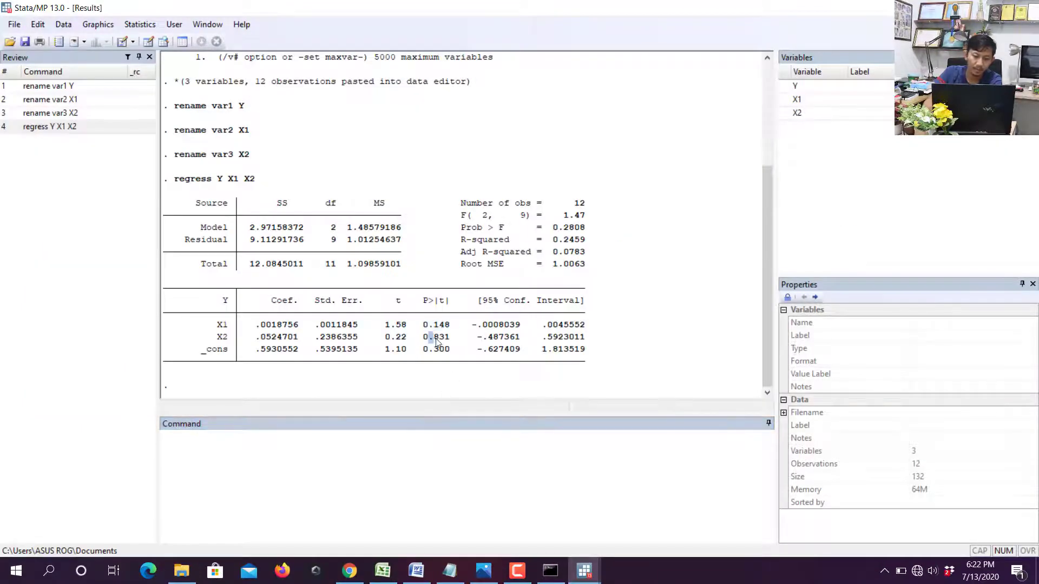
Compute the variance inflation factors of the regression in Stata with the command "vif".
left_click(340, 436)
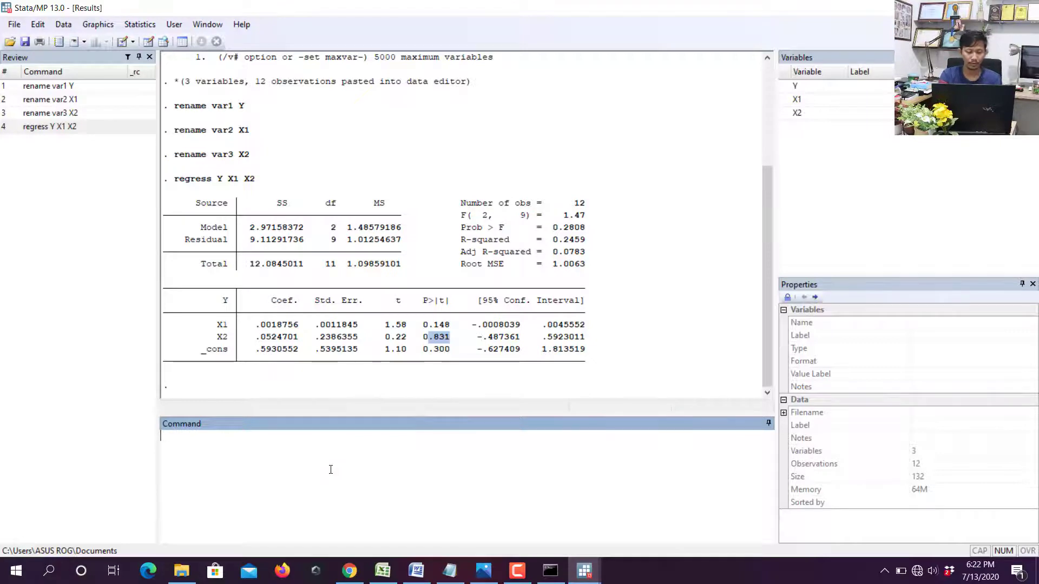
type("vif")
key("Return")
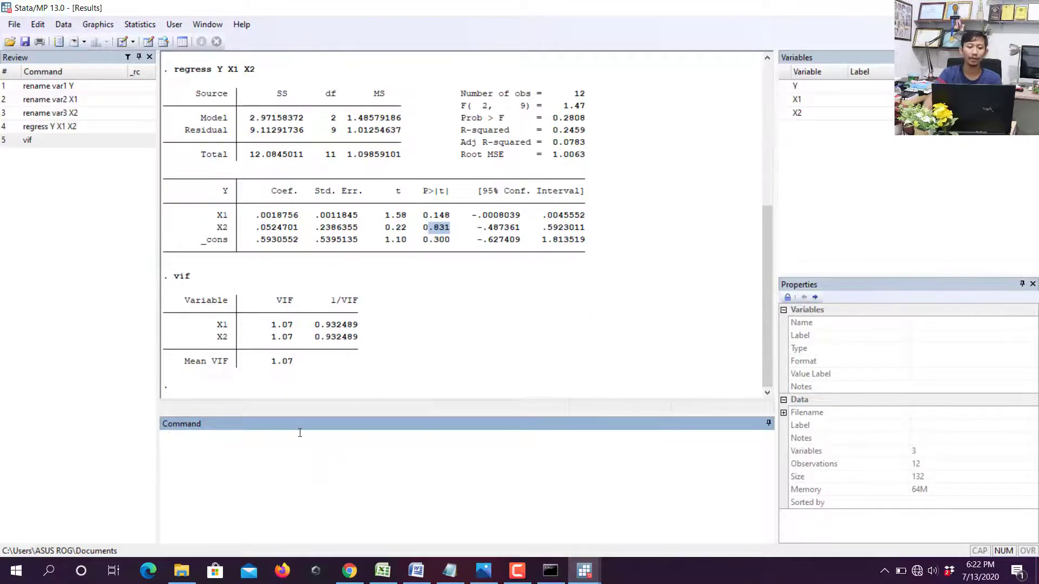
Compare the VIF values of X1 and X2 in Stata with those in STATCAL's Multicolinearity results.
left_click_drag(271, 325, 298, 341)
left_click(349, 570)
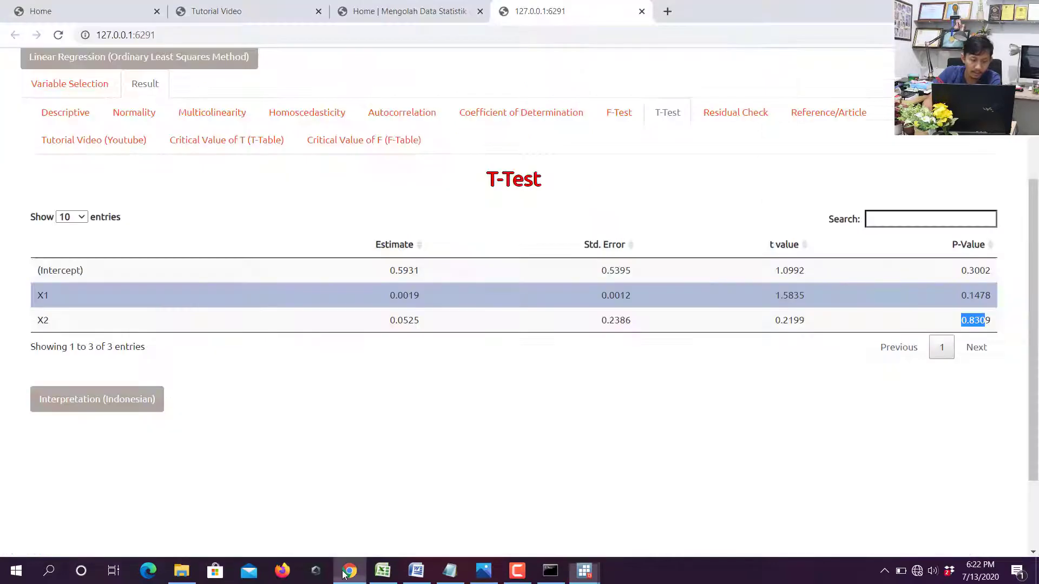
left_click(208, 113)
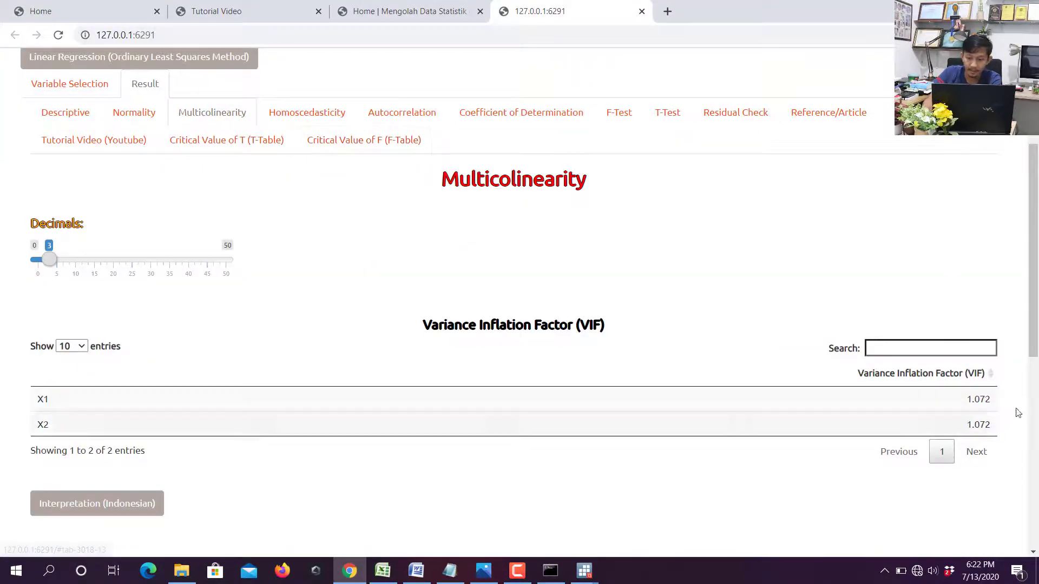
left_click_drag(972, 399, 985, 427)
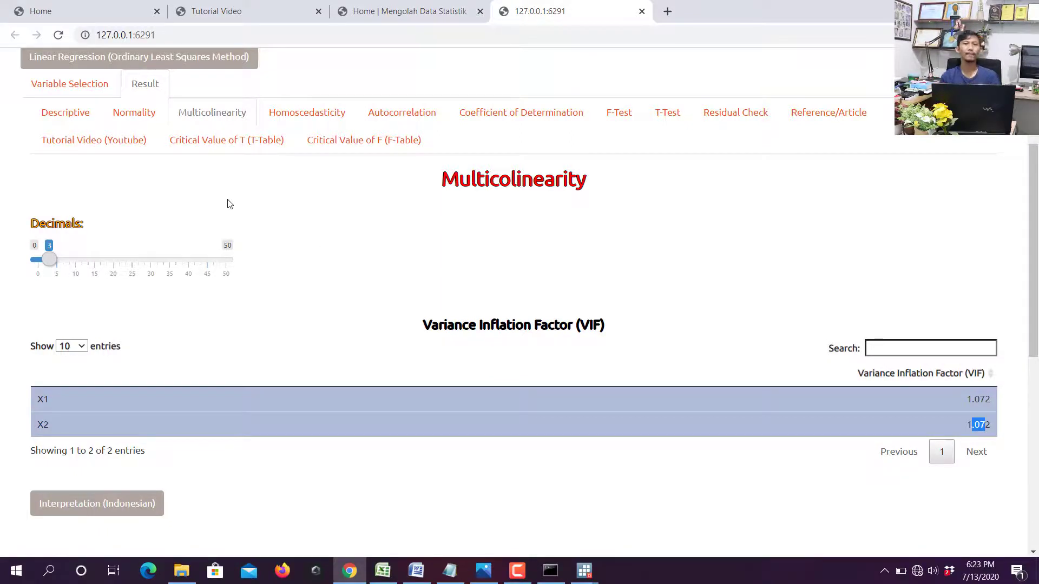